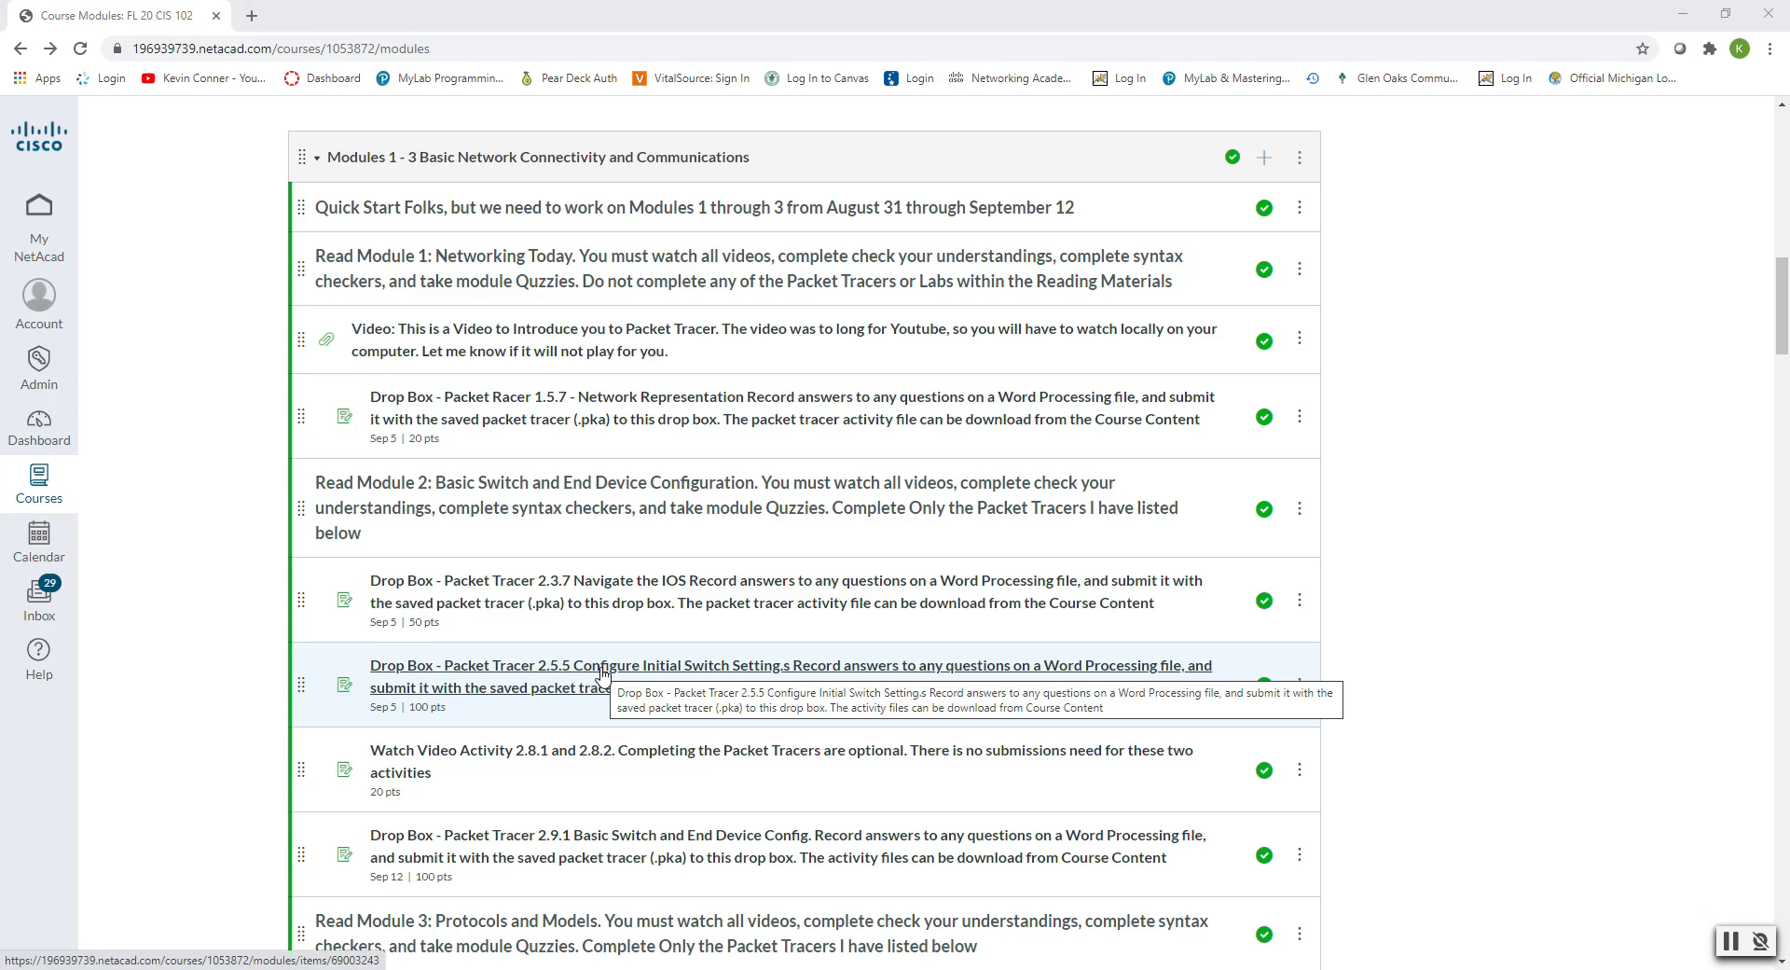
Step: Open the Packet Tracer 2.5.5 drop box assignment and browse to the Packet Tracers folder inside CIS 102 in File Explorer
click(603, 674)
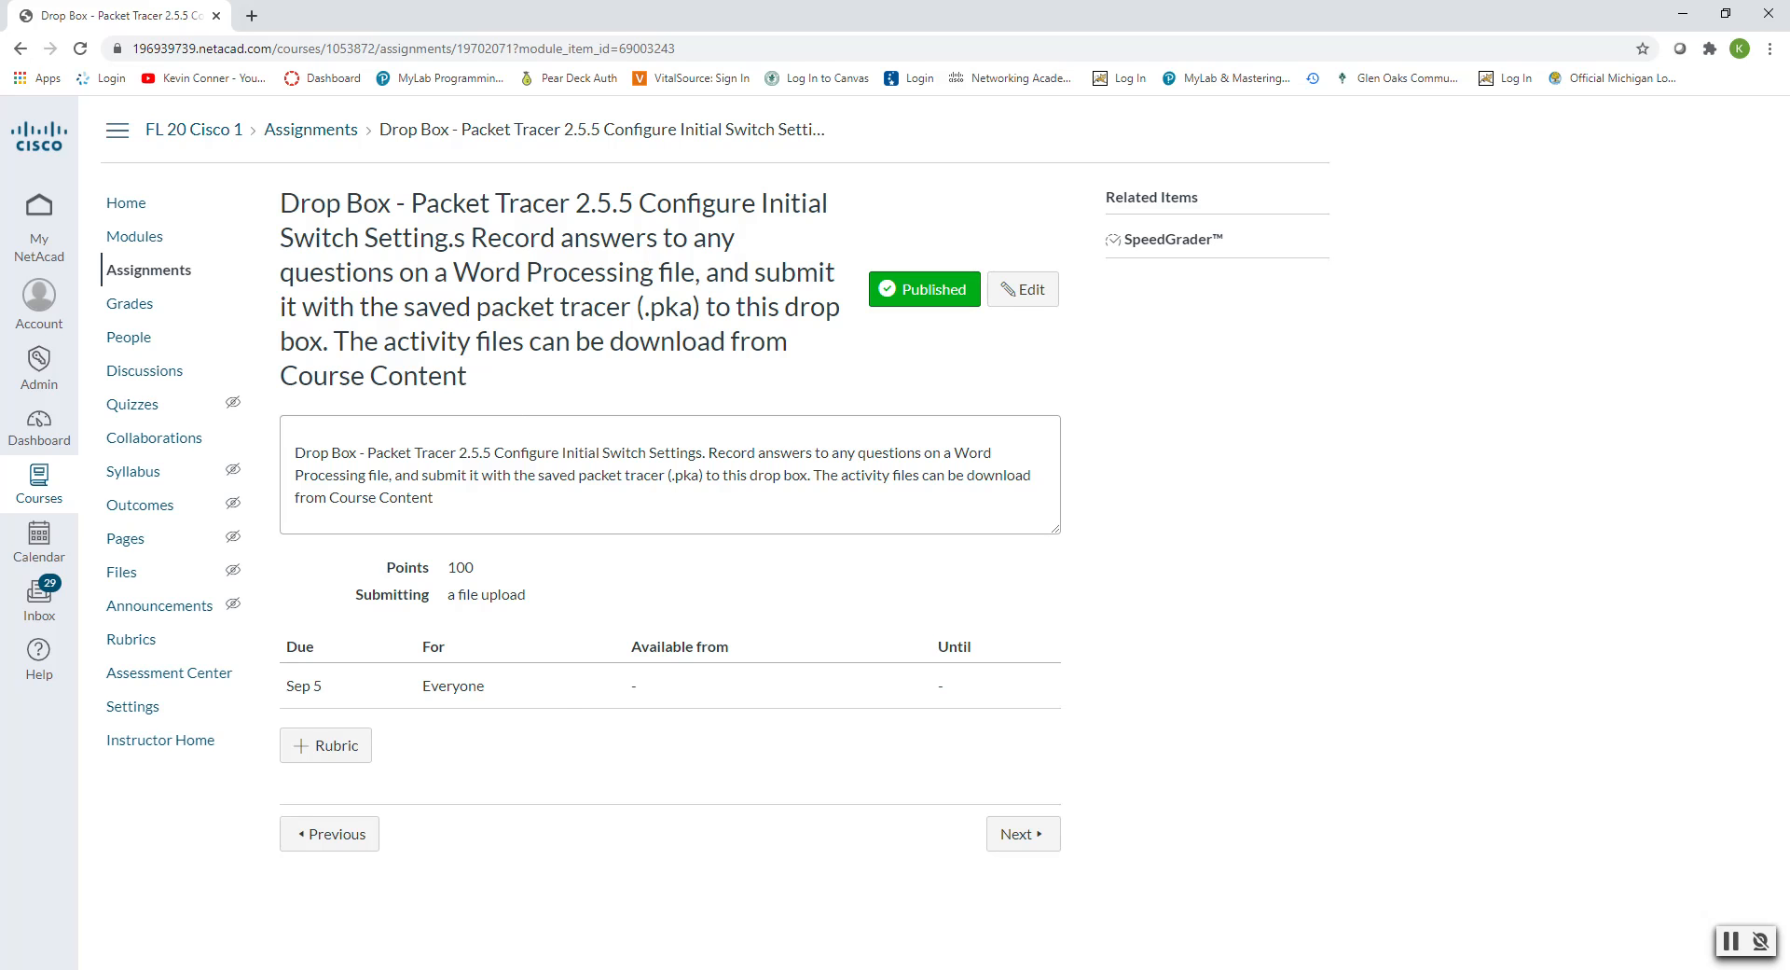
key(super+e)
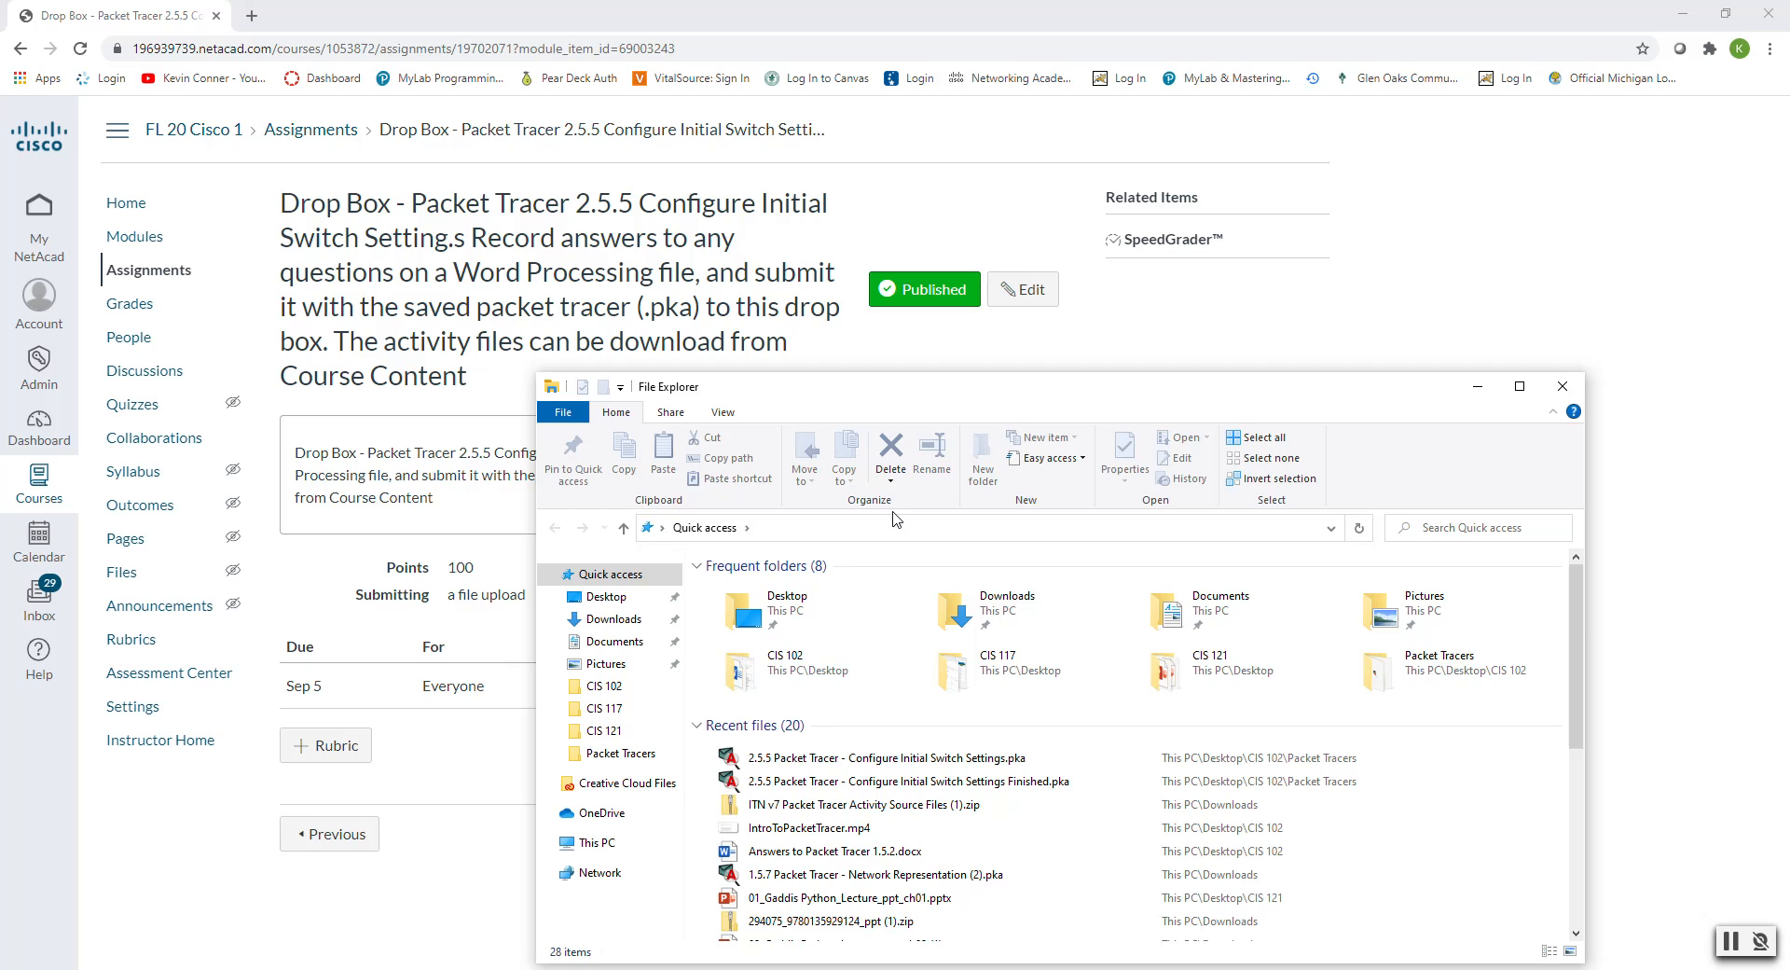
drag(940, 397, 784, 231)
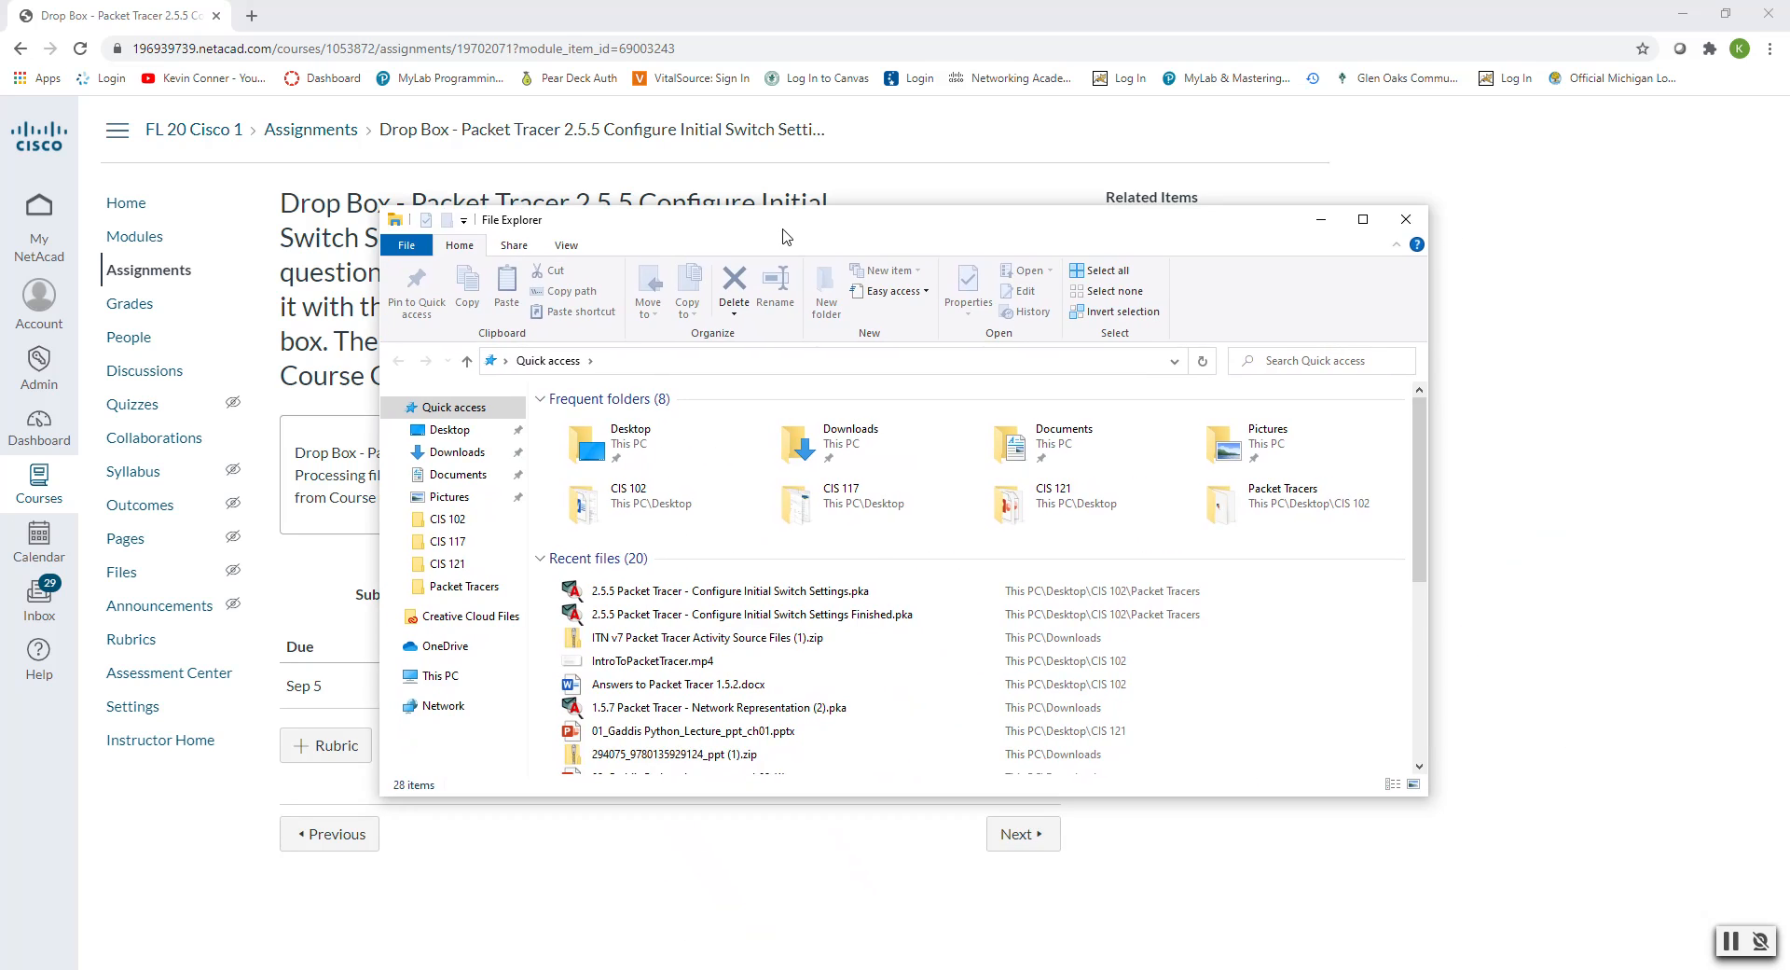
click(452, 521)
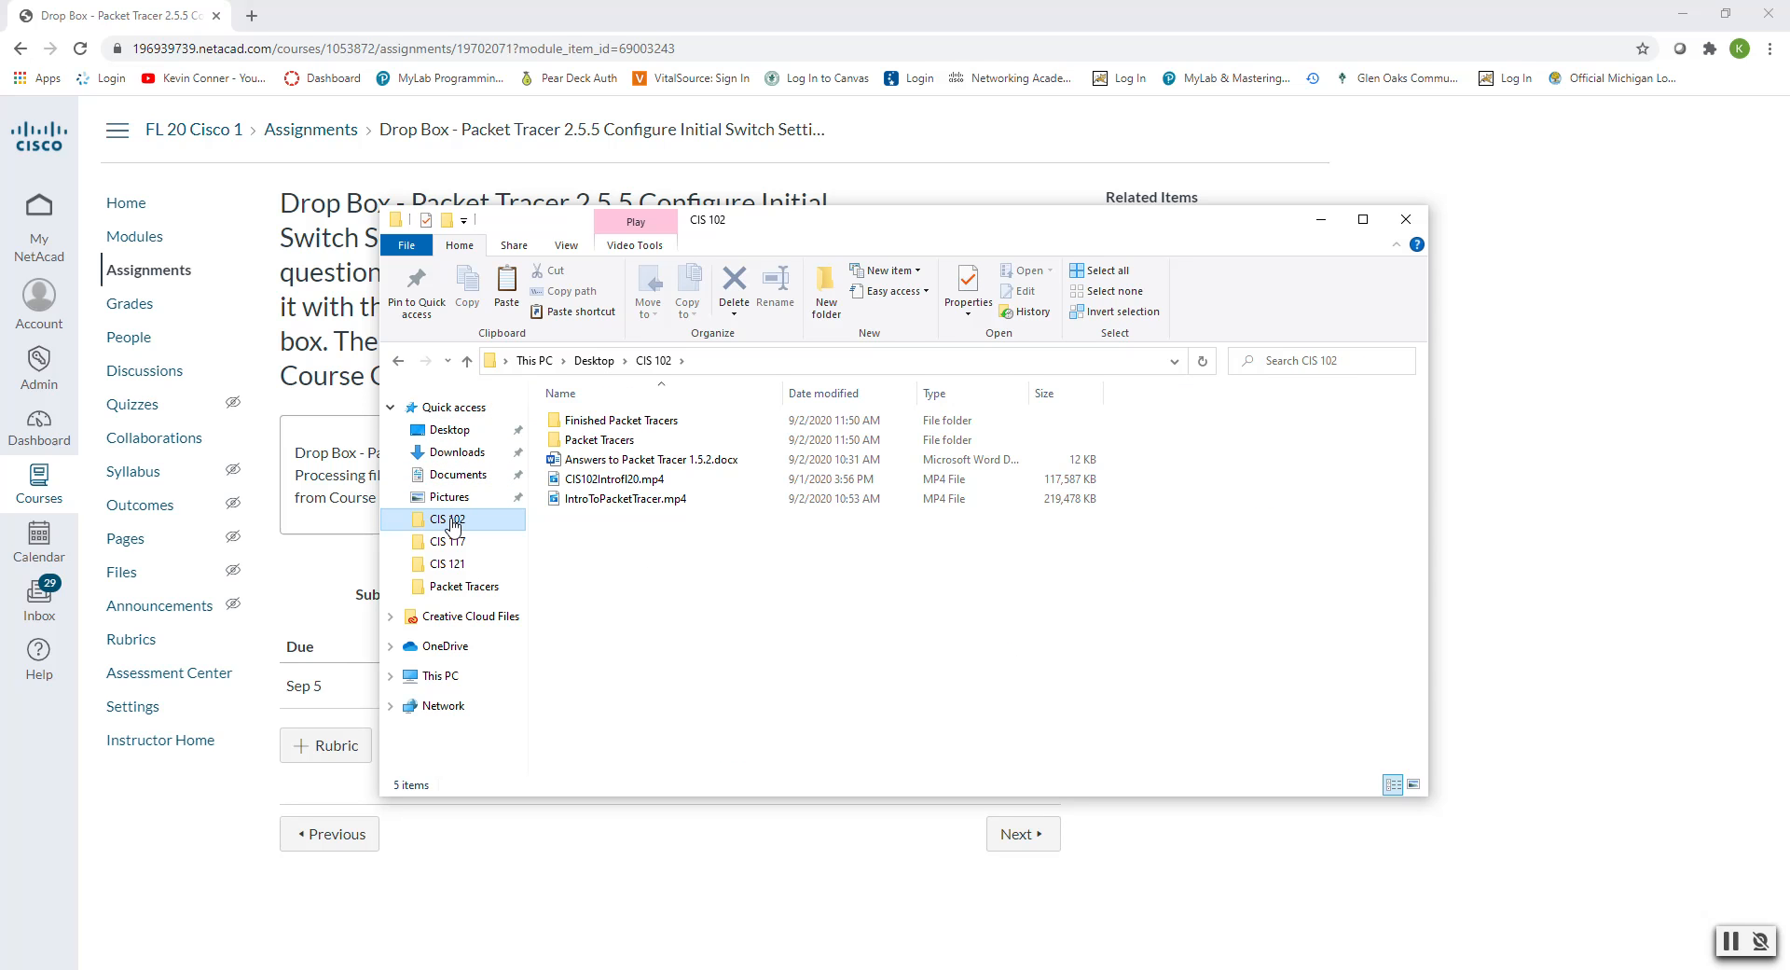
double_click(614, 440)
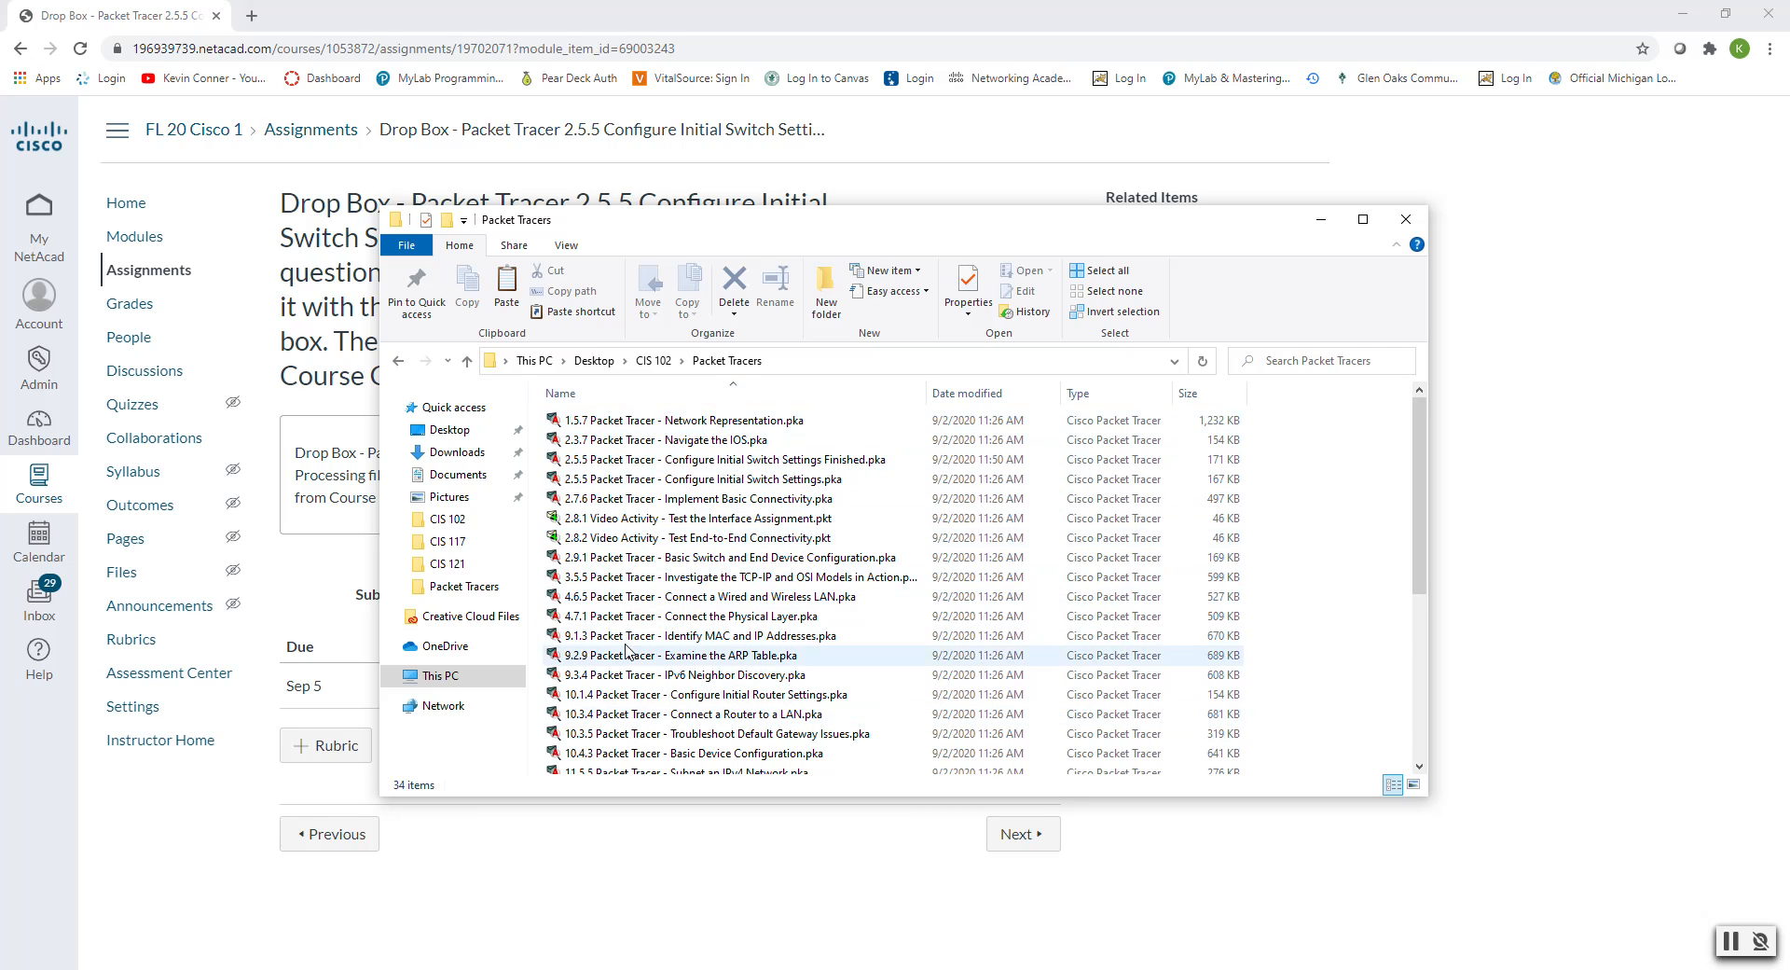
Step: Look inside the Finished Packet Tracers folder of CIS 102 and return to the Packet Tracers folder
click(468, 360)
double_click(632, 421)
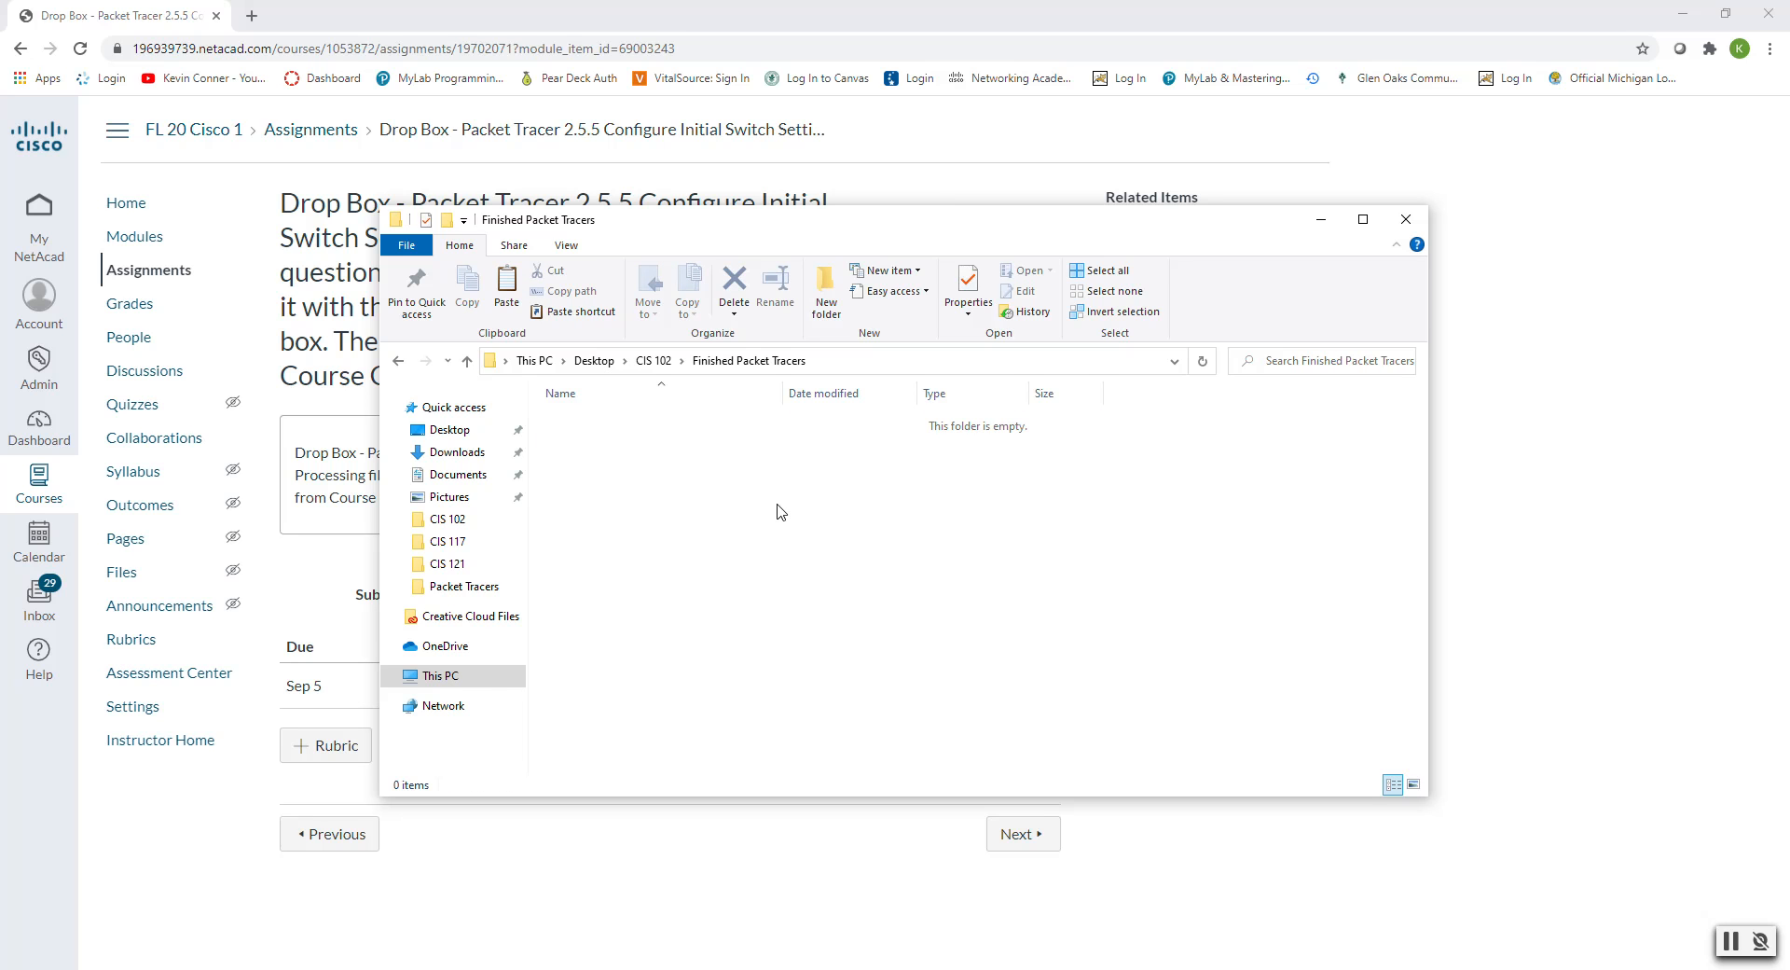
click(467, 361)
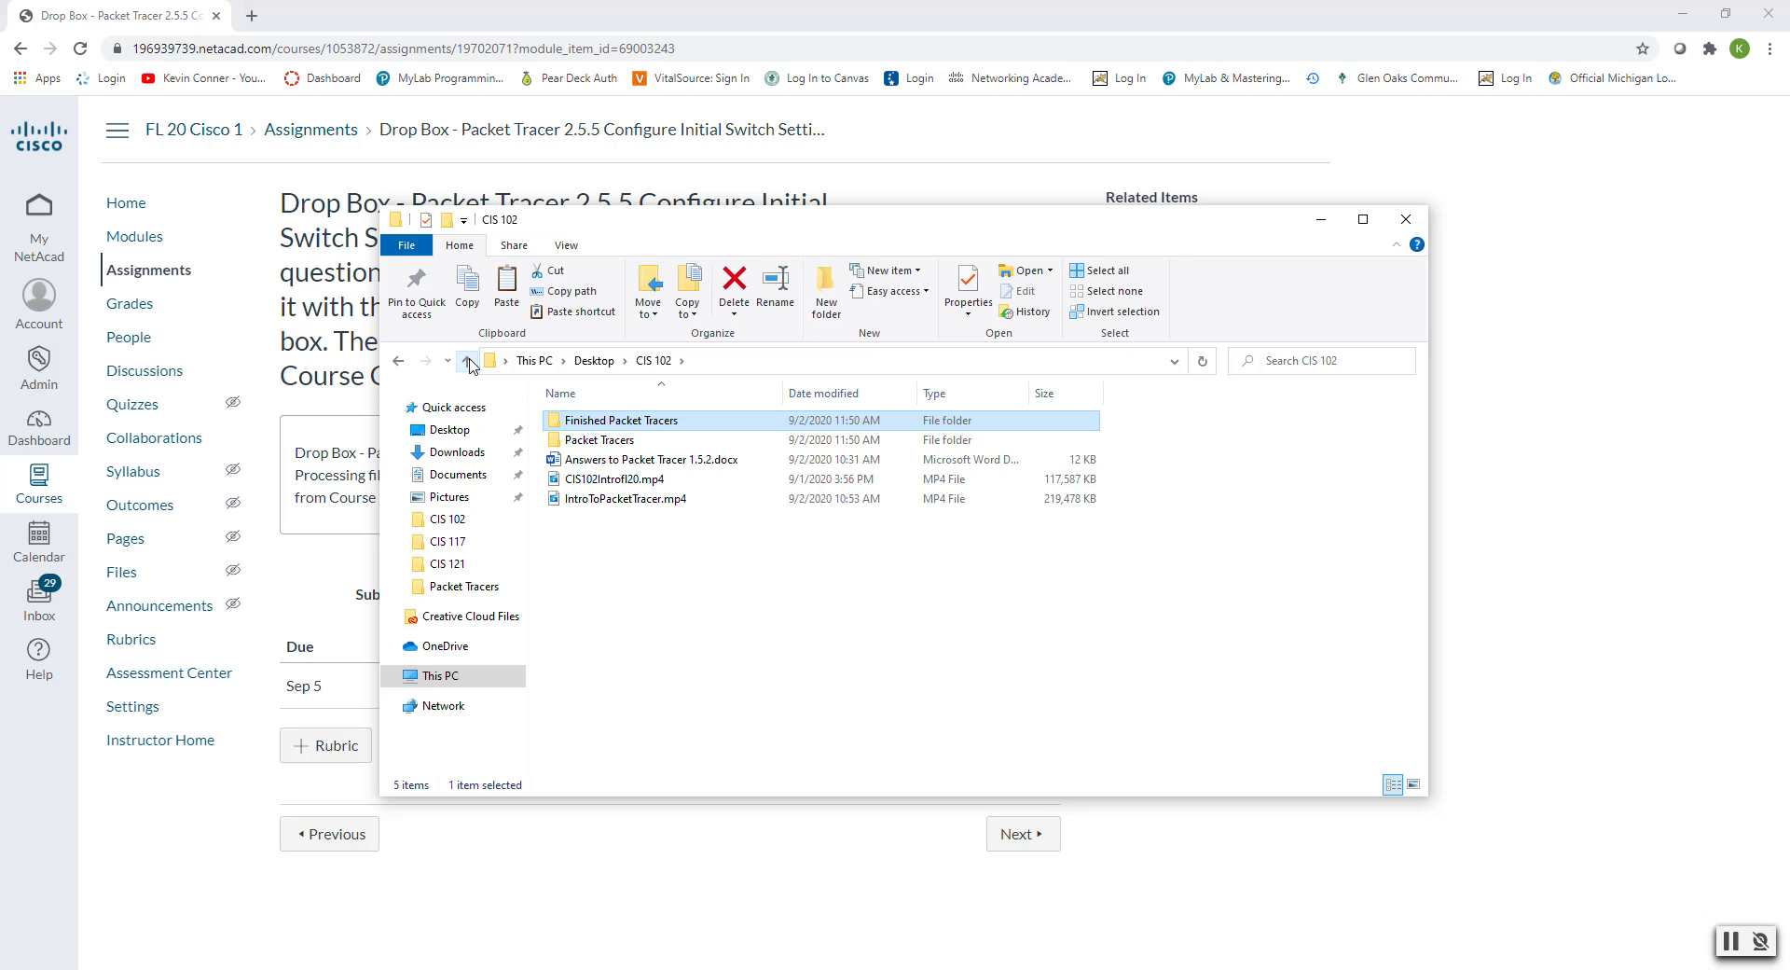
double_click(603, 441)
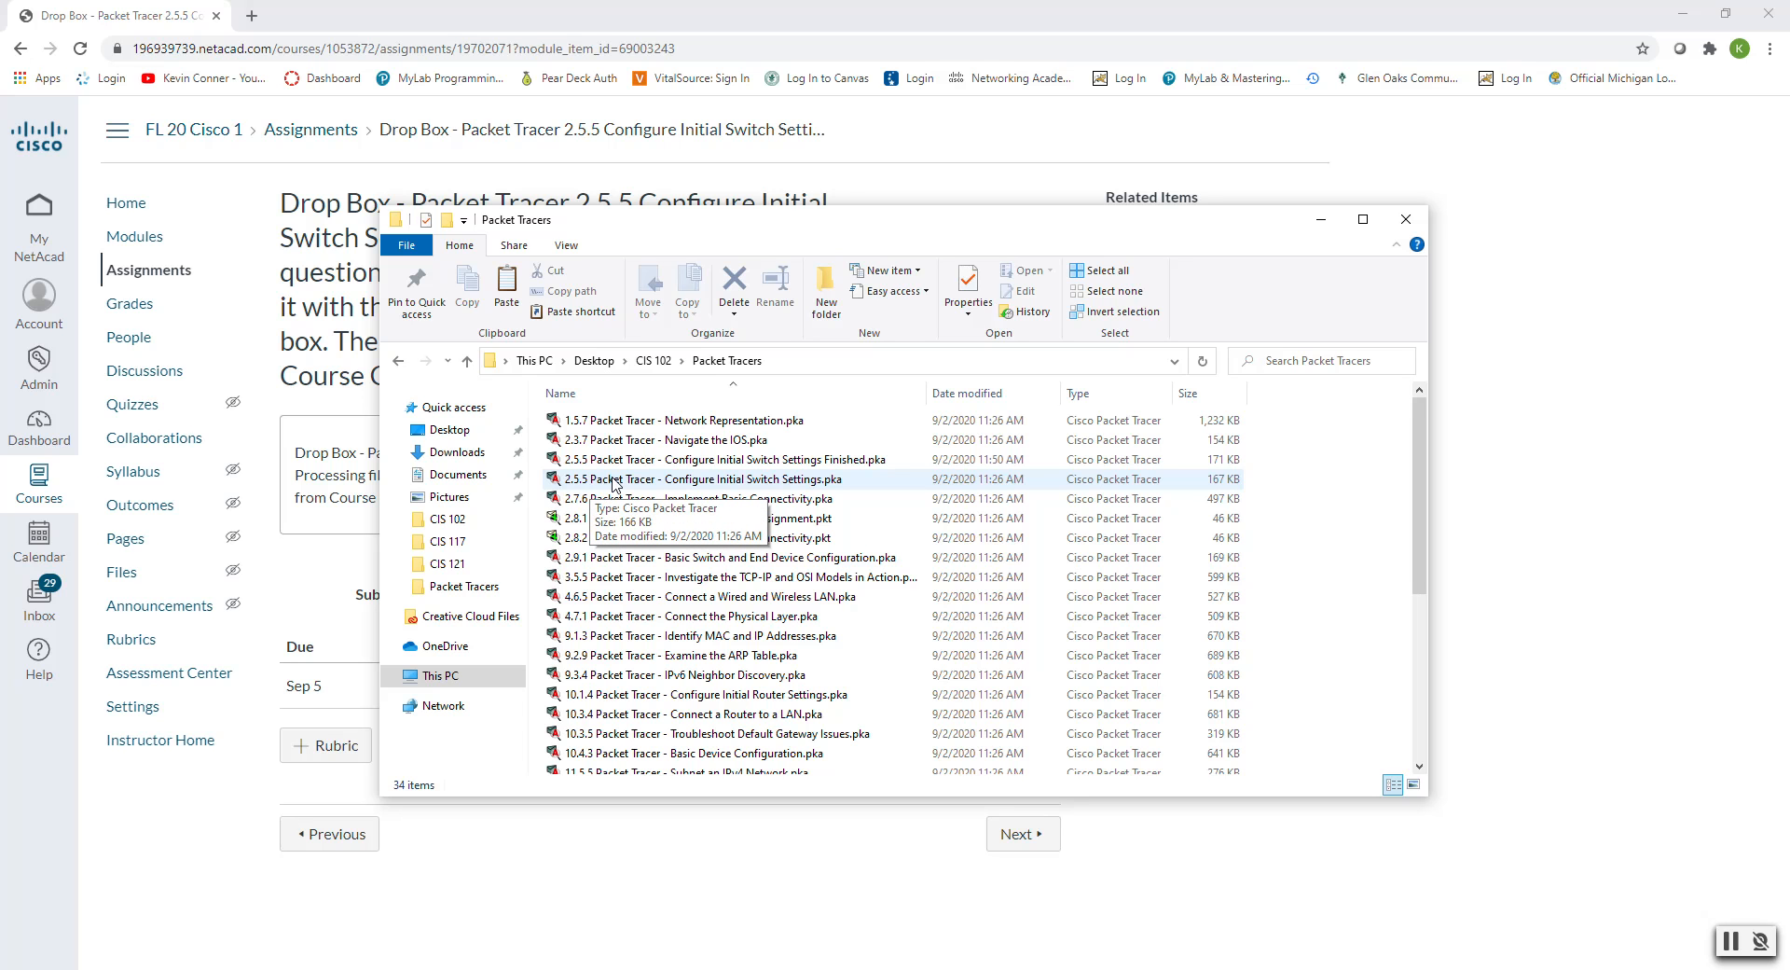
Step: Open 2.5.5 Packet Tracer - Configure Initial Switch Settings.pka without changing the user profile, and tile the activity instructions beside the network workspace
drag(781, 237, 379, 165)
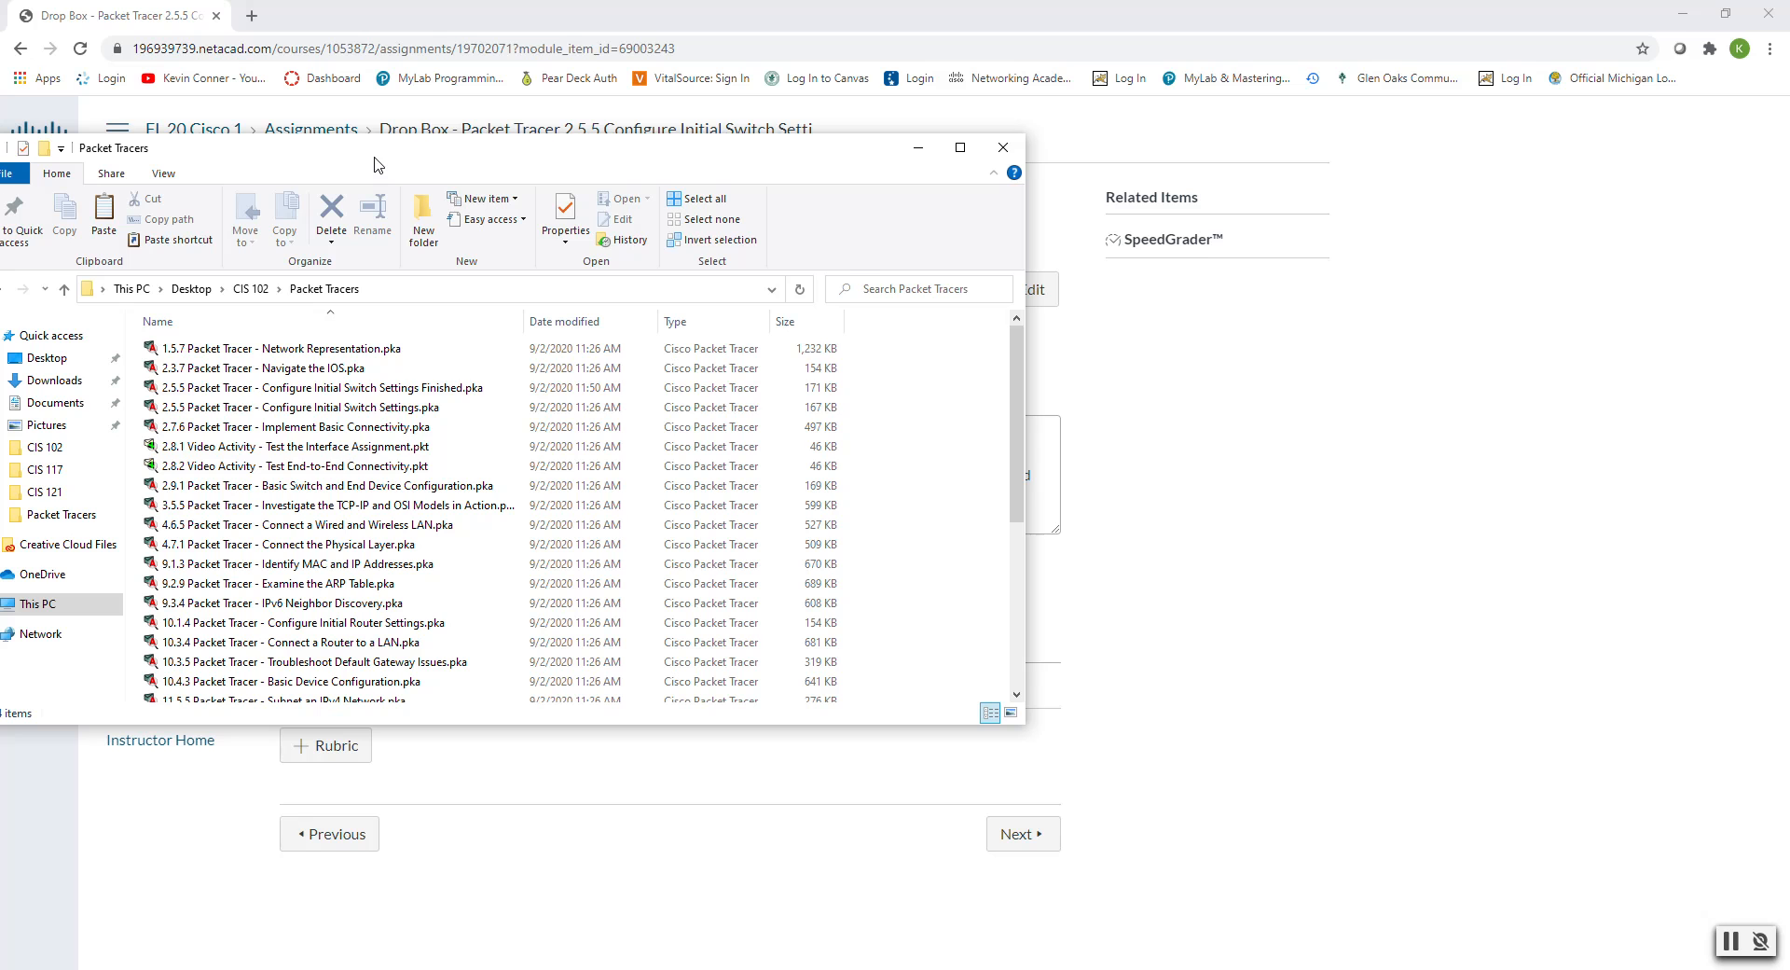
double_click(231, 410)
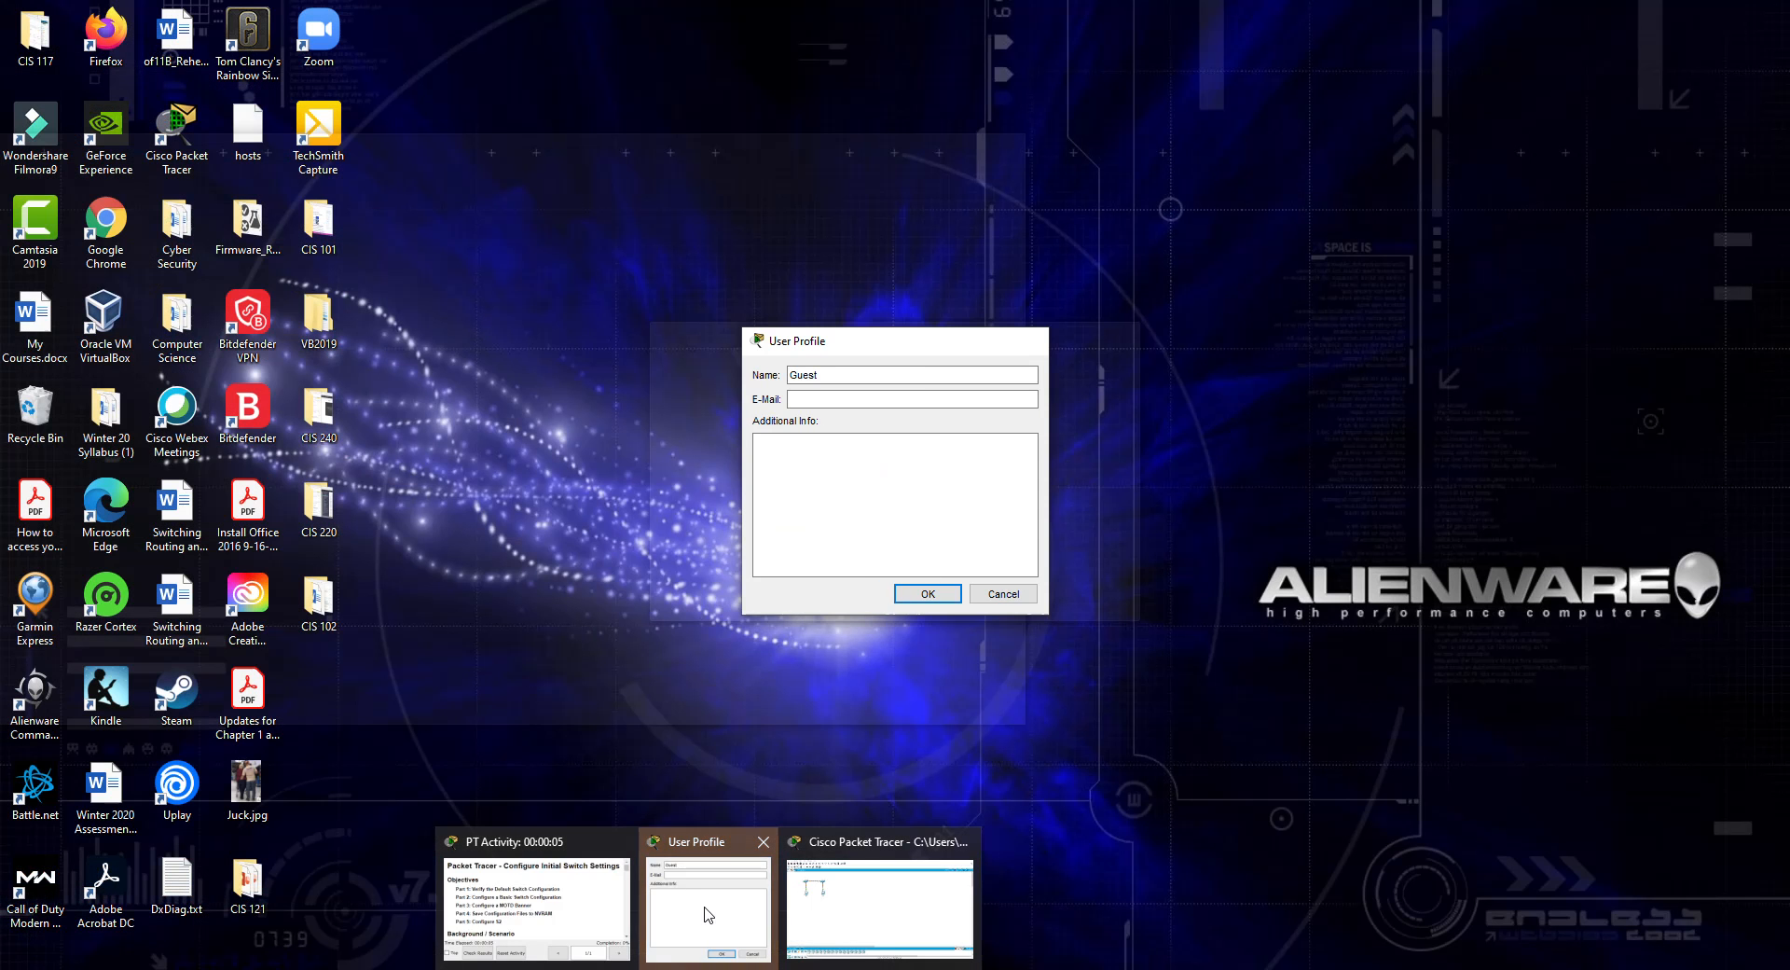
click(709, 914)
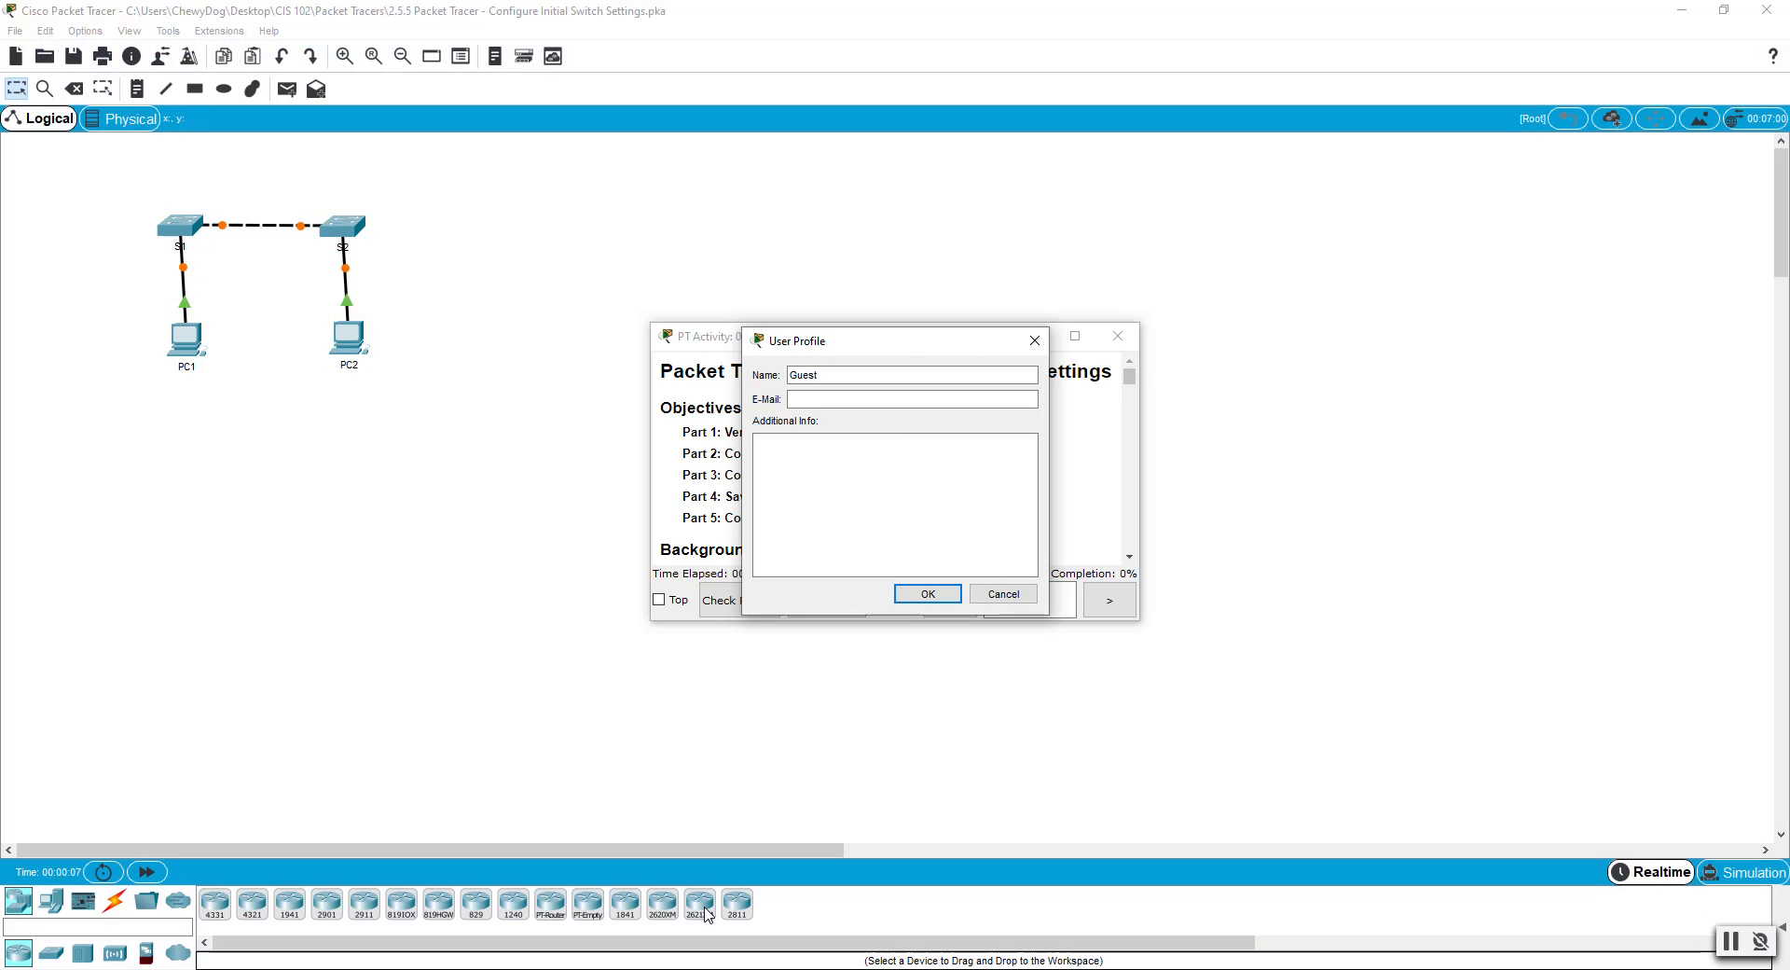
click(1002, 597)
drag(858, 341, 1788, 376)
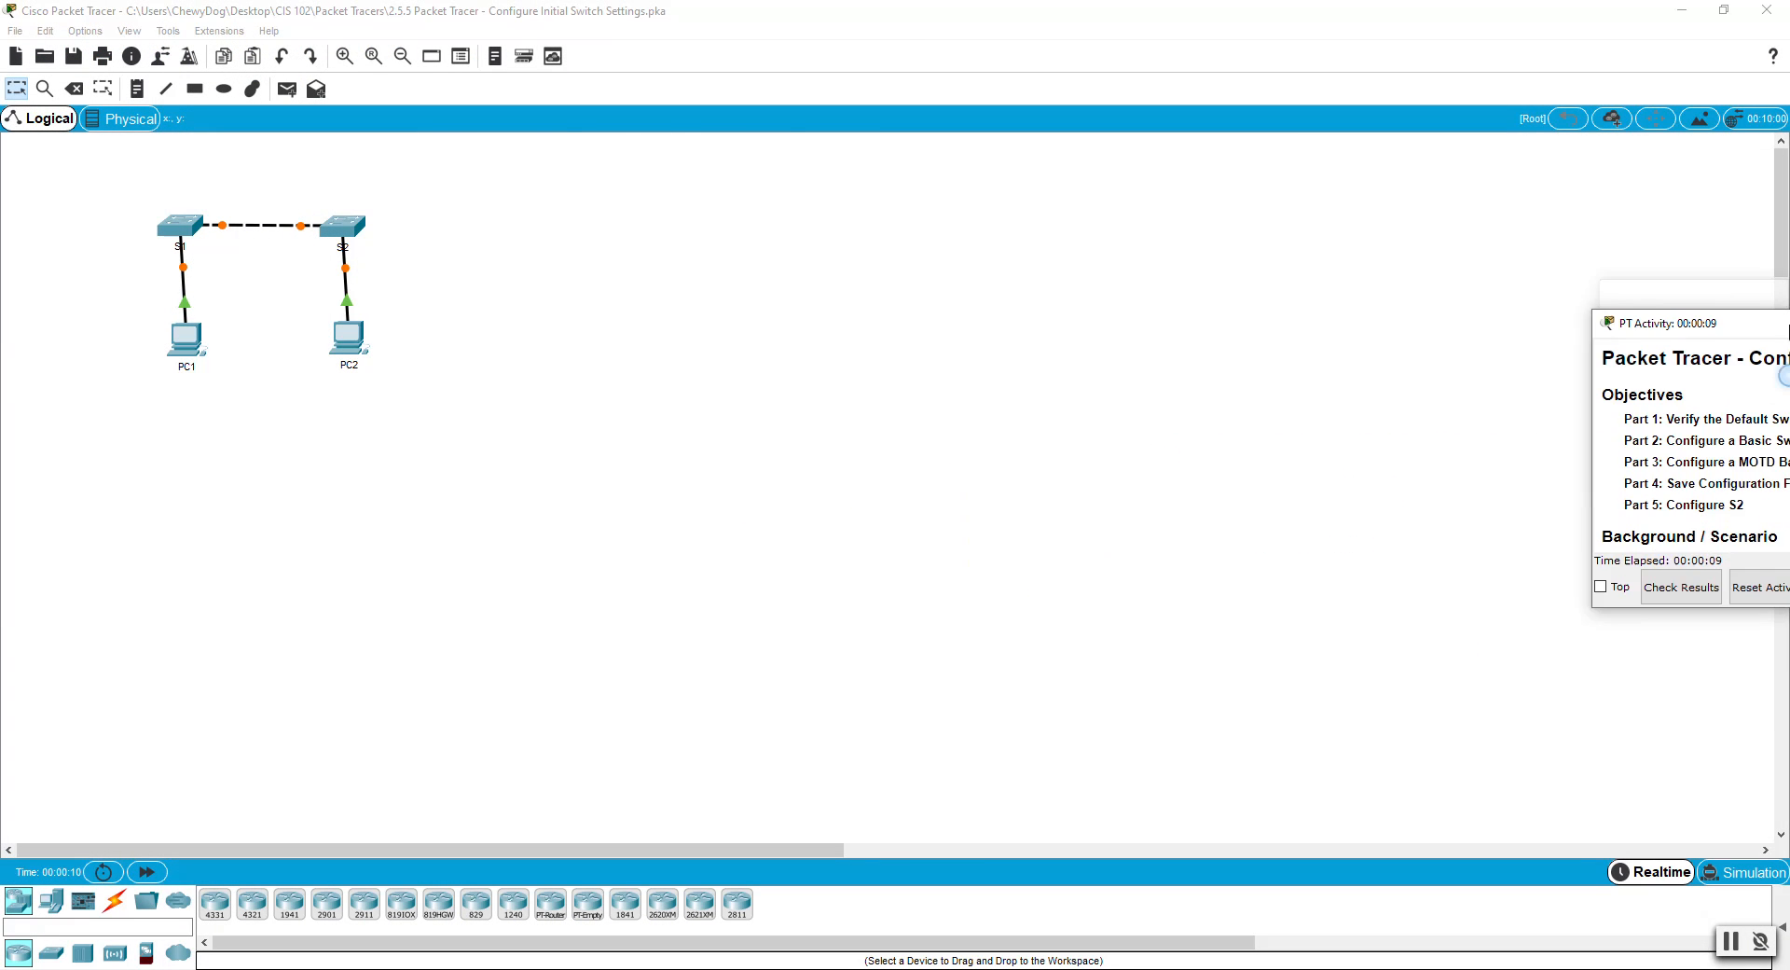
click(318, 371)
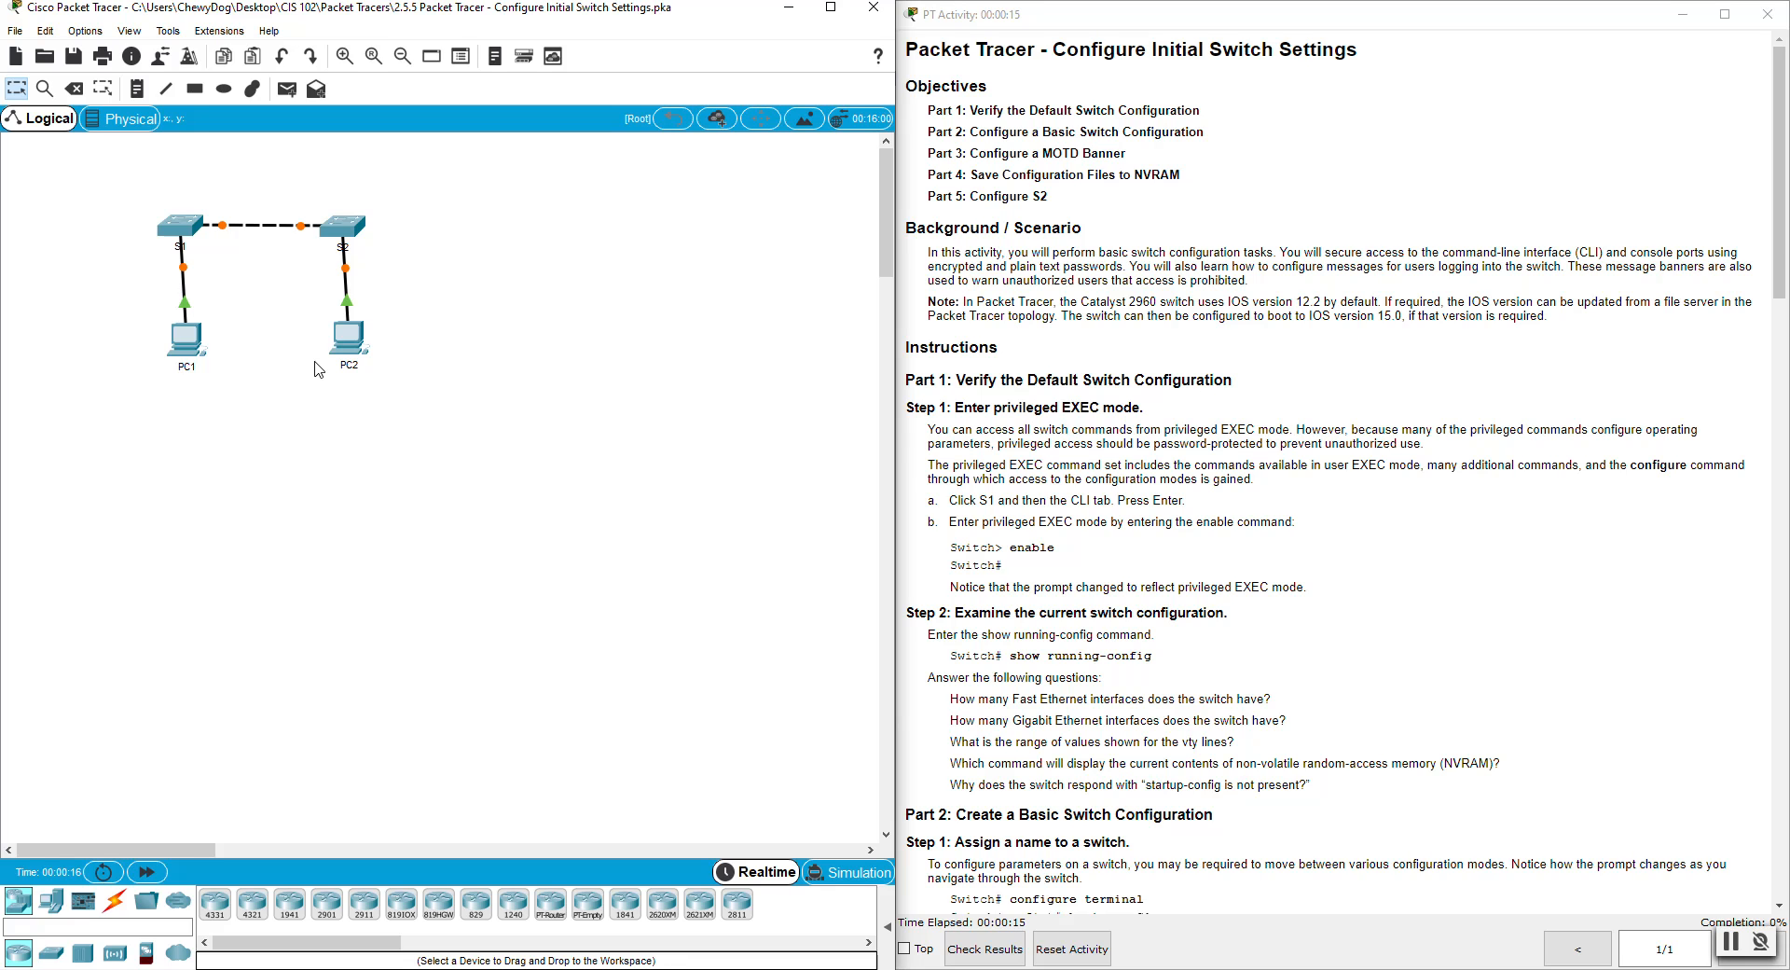
Step: Open the command line interface of switch S1 and start its console session
click(180, 231)
mouse_move(180, 233)
click(180, 231)
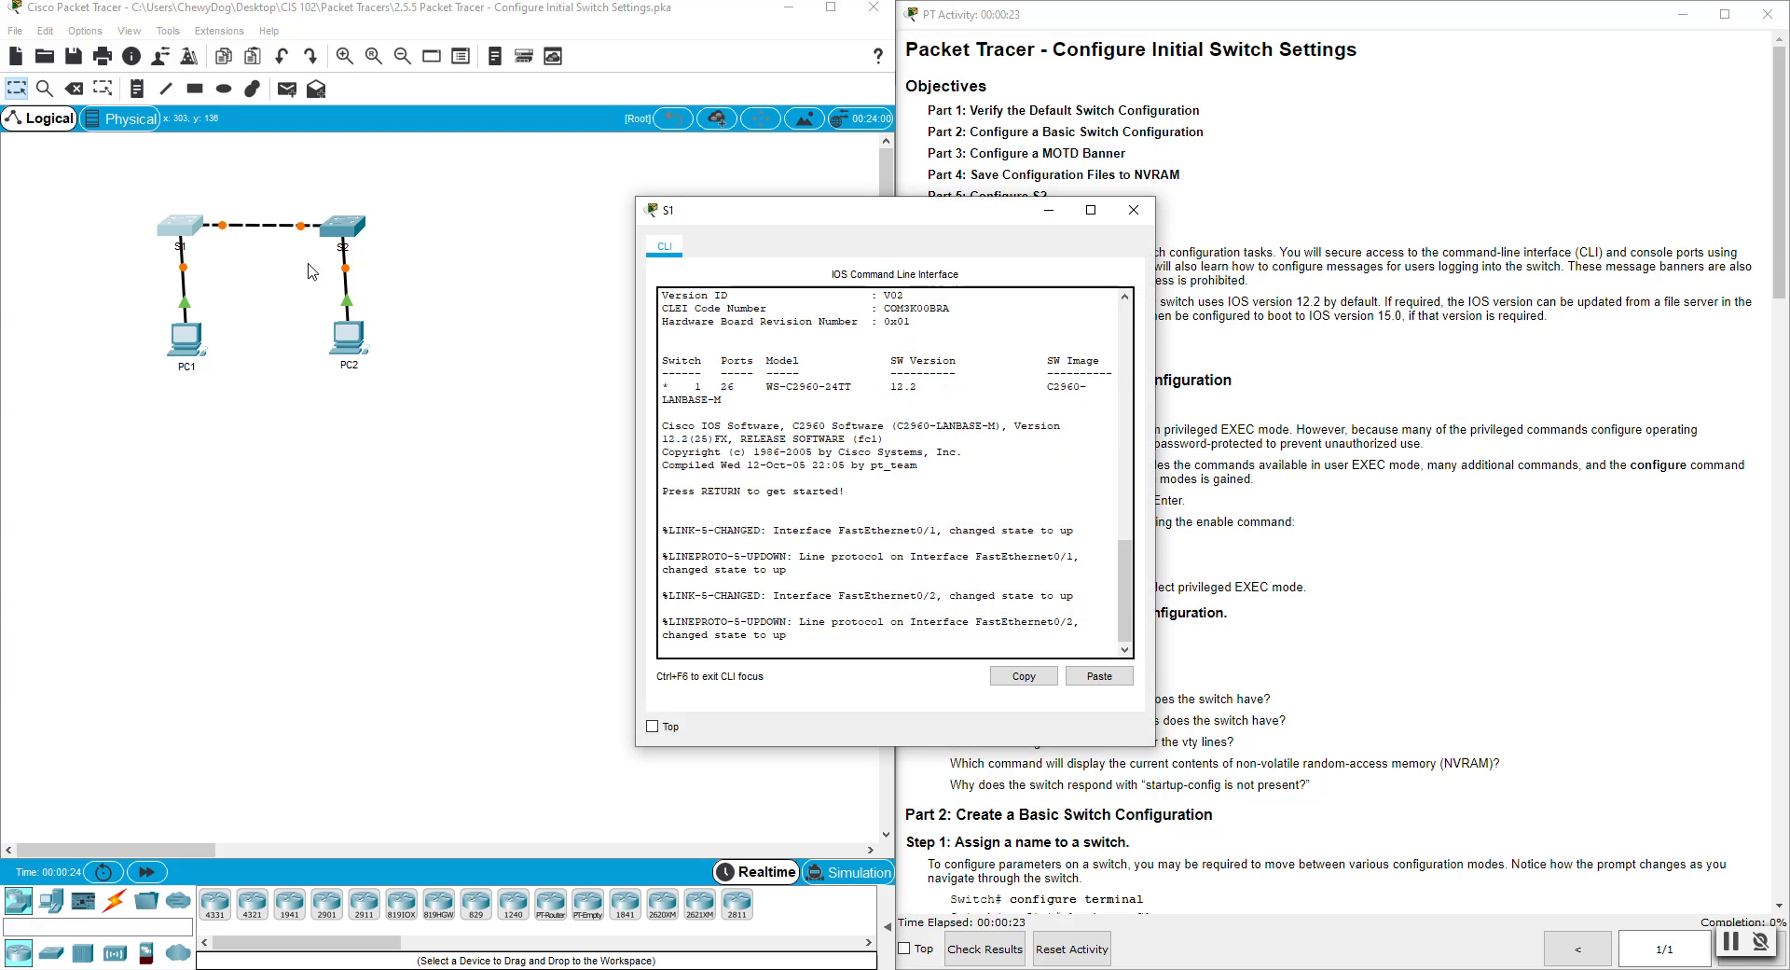
drag(824, 220, 525, 209)
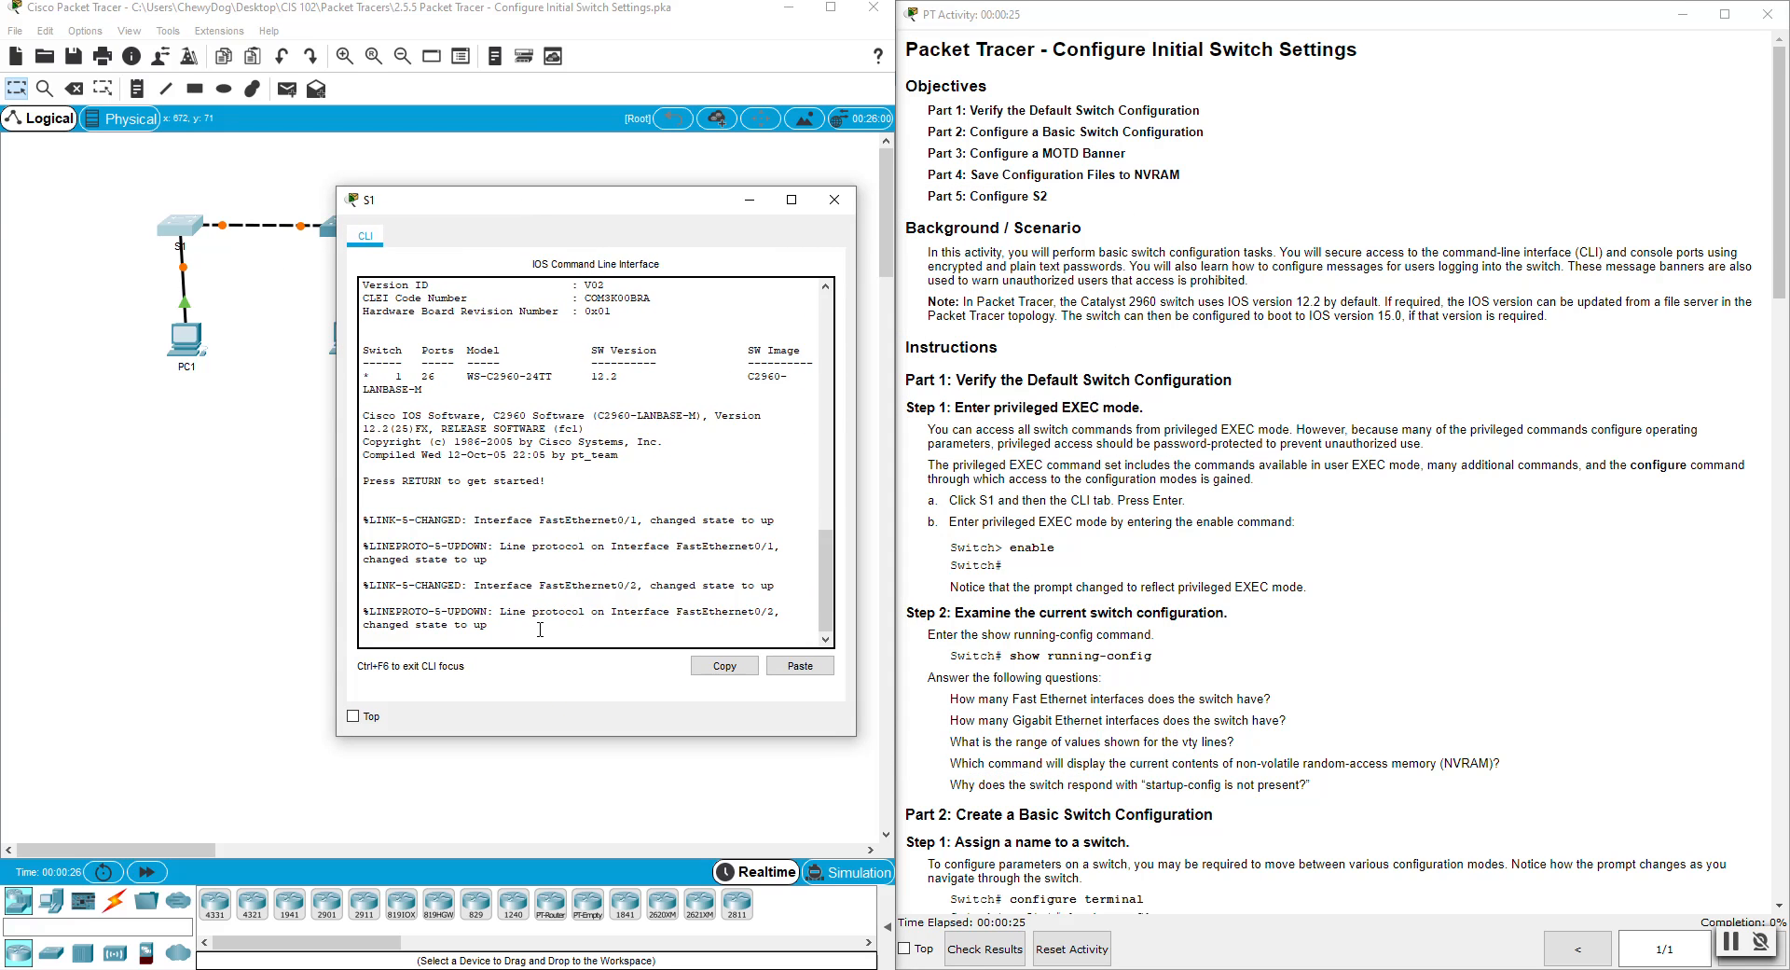
key(Return)
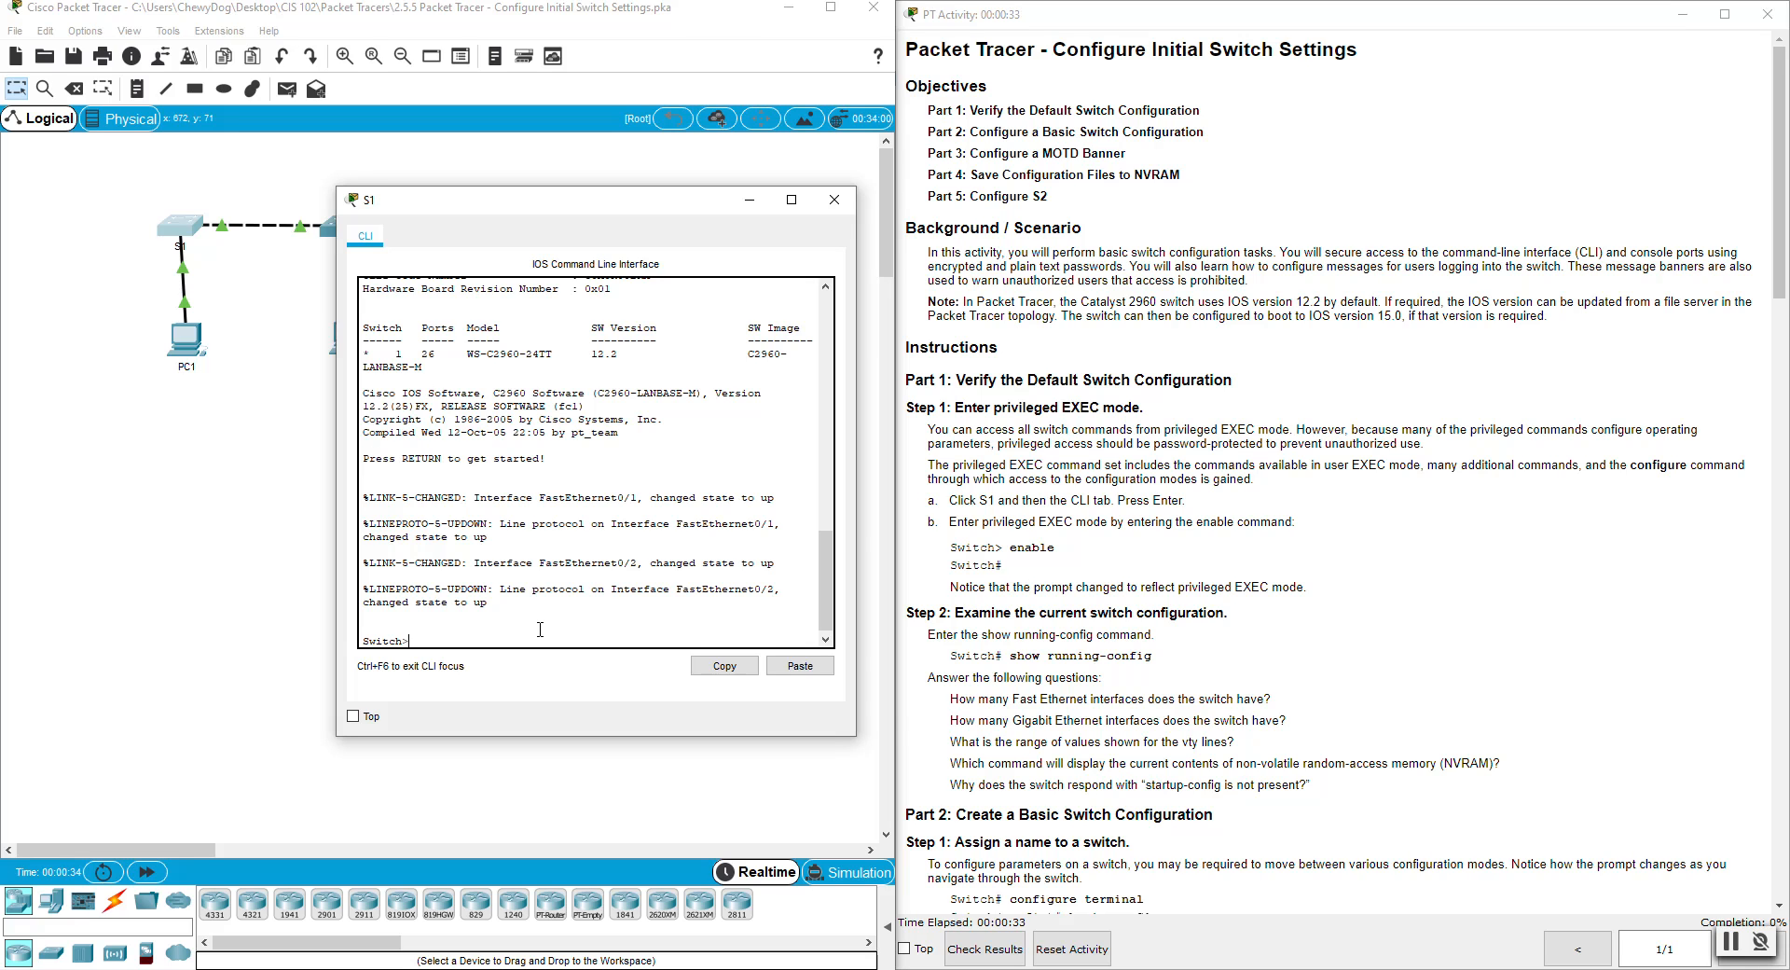
Step: Enter privileged EXEC mode on S1 with enable, and enter global configuration mode with configure terminal
text(enable)
key(Return)
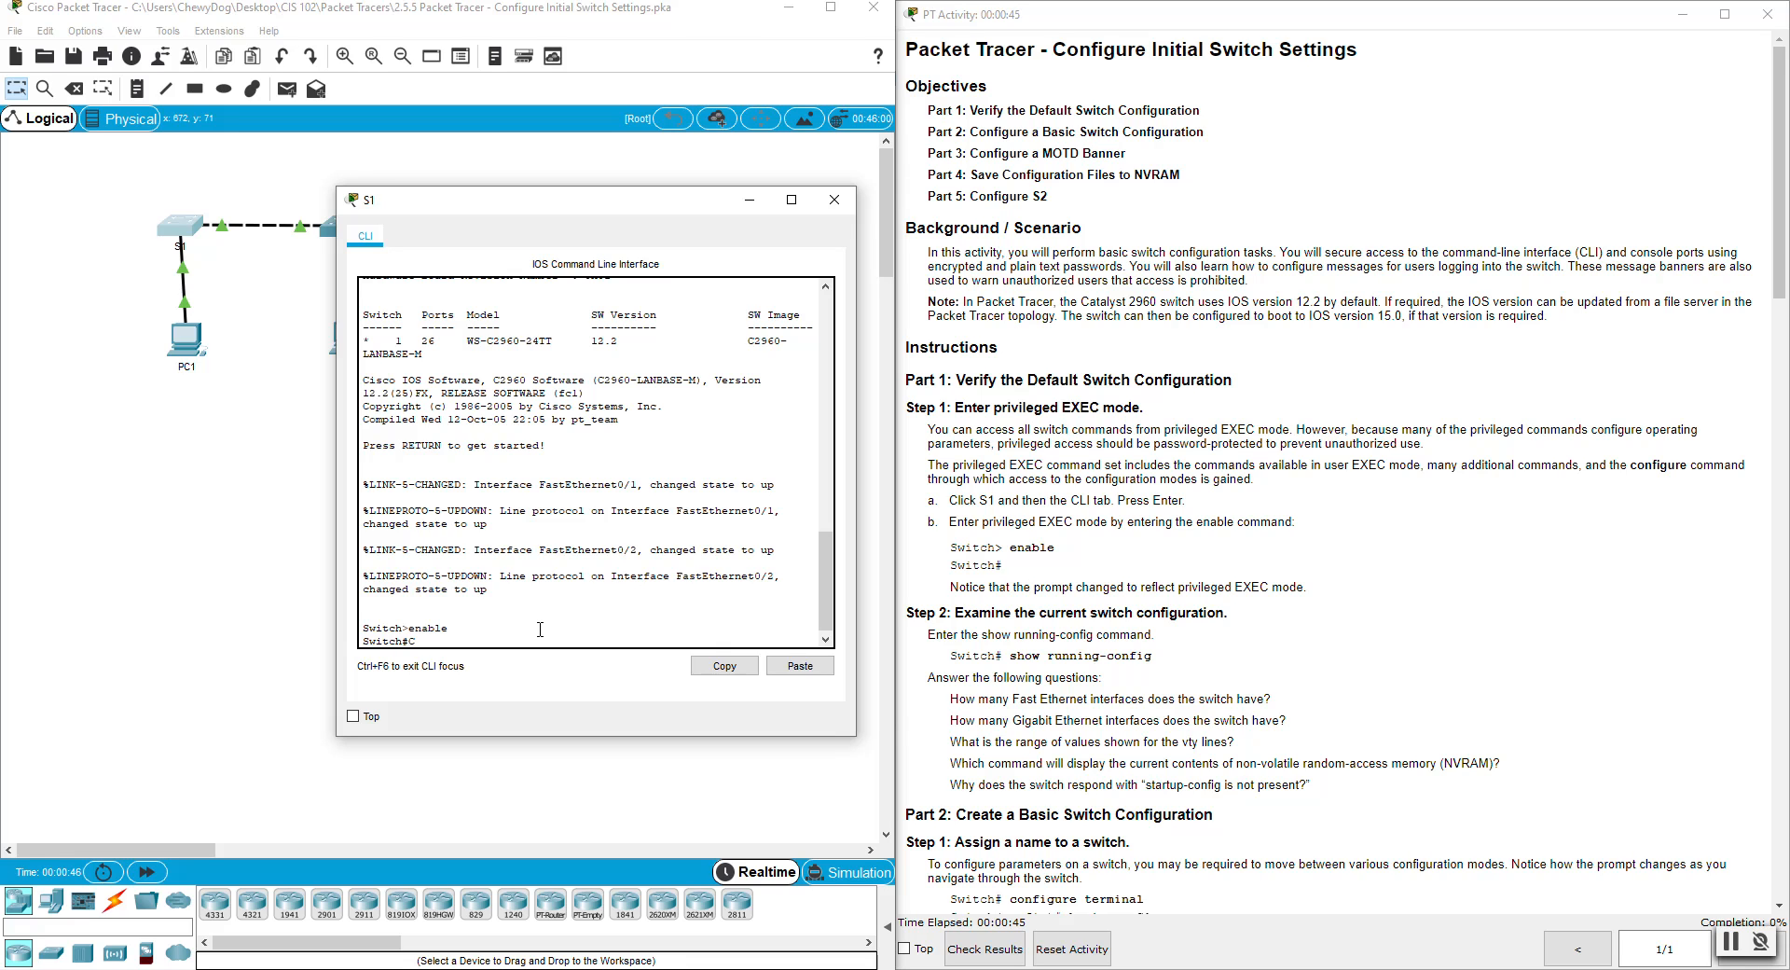
text(nfigure termian)
key(BackSpace)
text(inal)
key(Return)
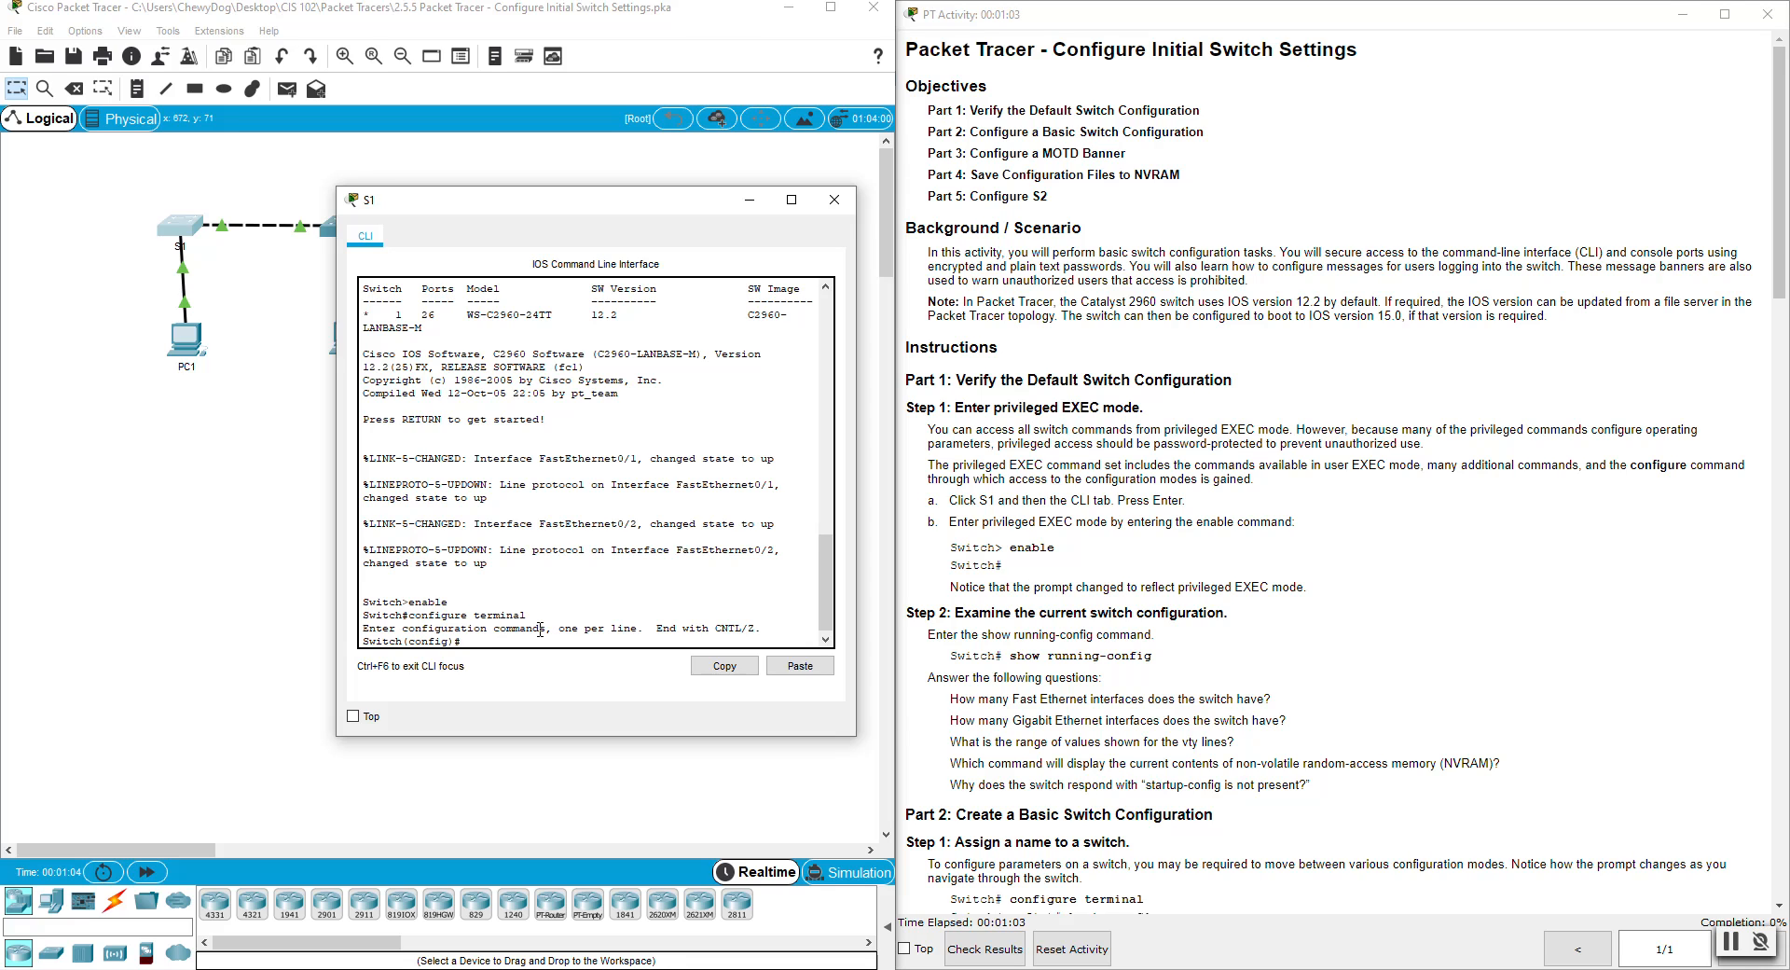
Step: Turn off domain name lookup on S1 with the command no ip domain-lookup
text(no ip domain)
key(Tab)
text(-)
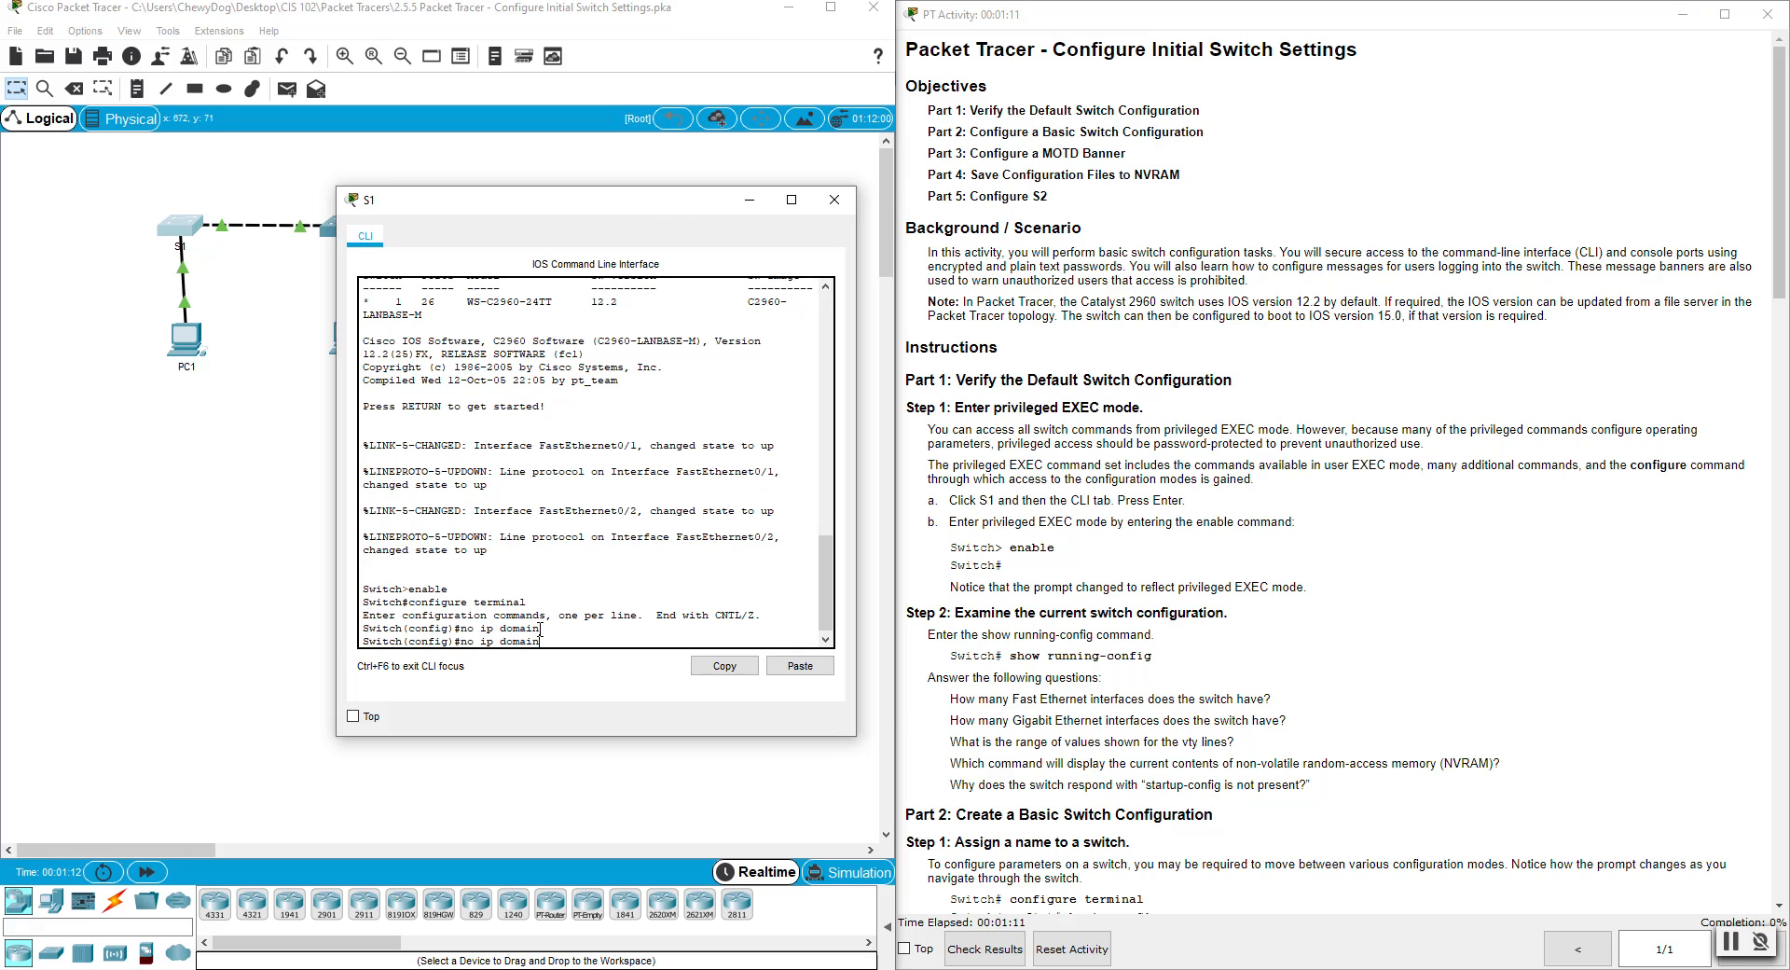
text(lookup)
key(Tab)
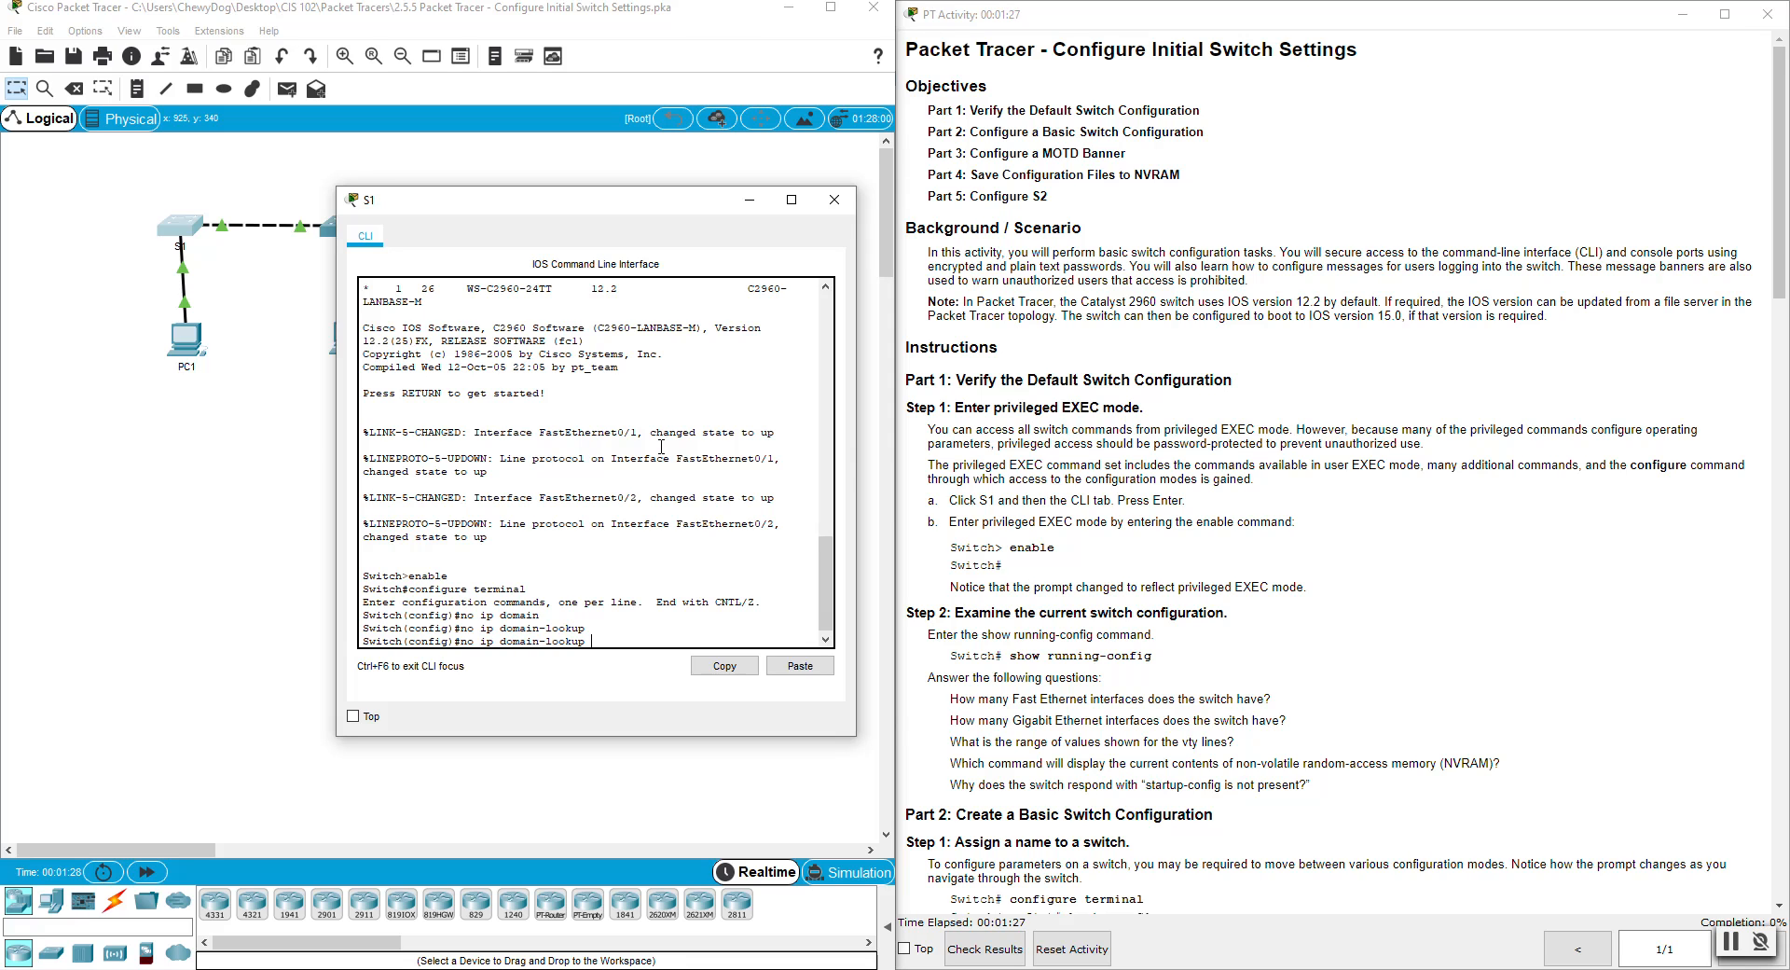
key(Return)
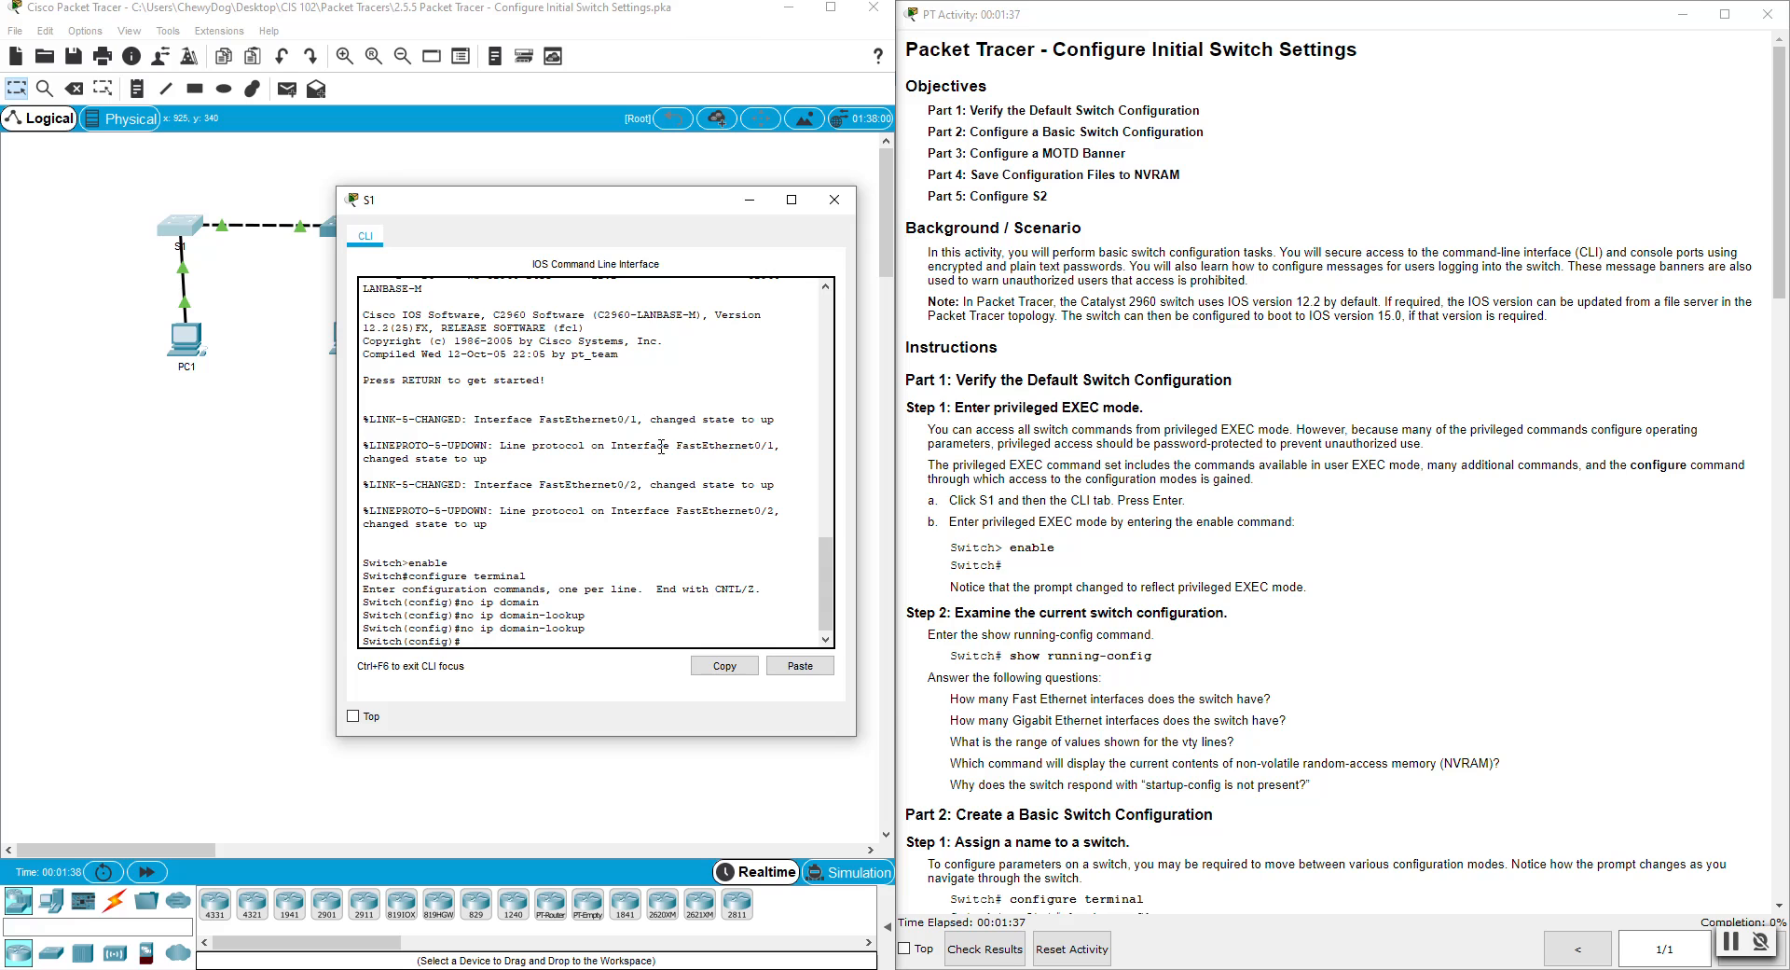
Step: Exit global configuration mode and log out of the S1 console session
text(eix)
text(it)
key(Return)
key(Return)
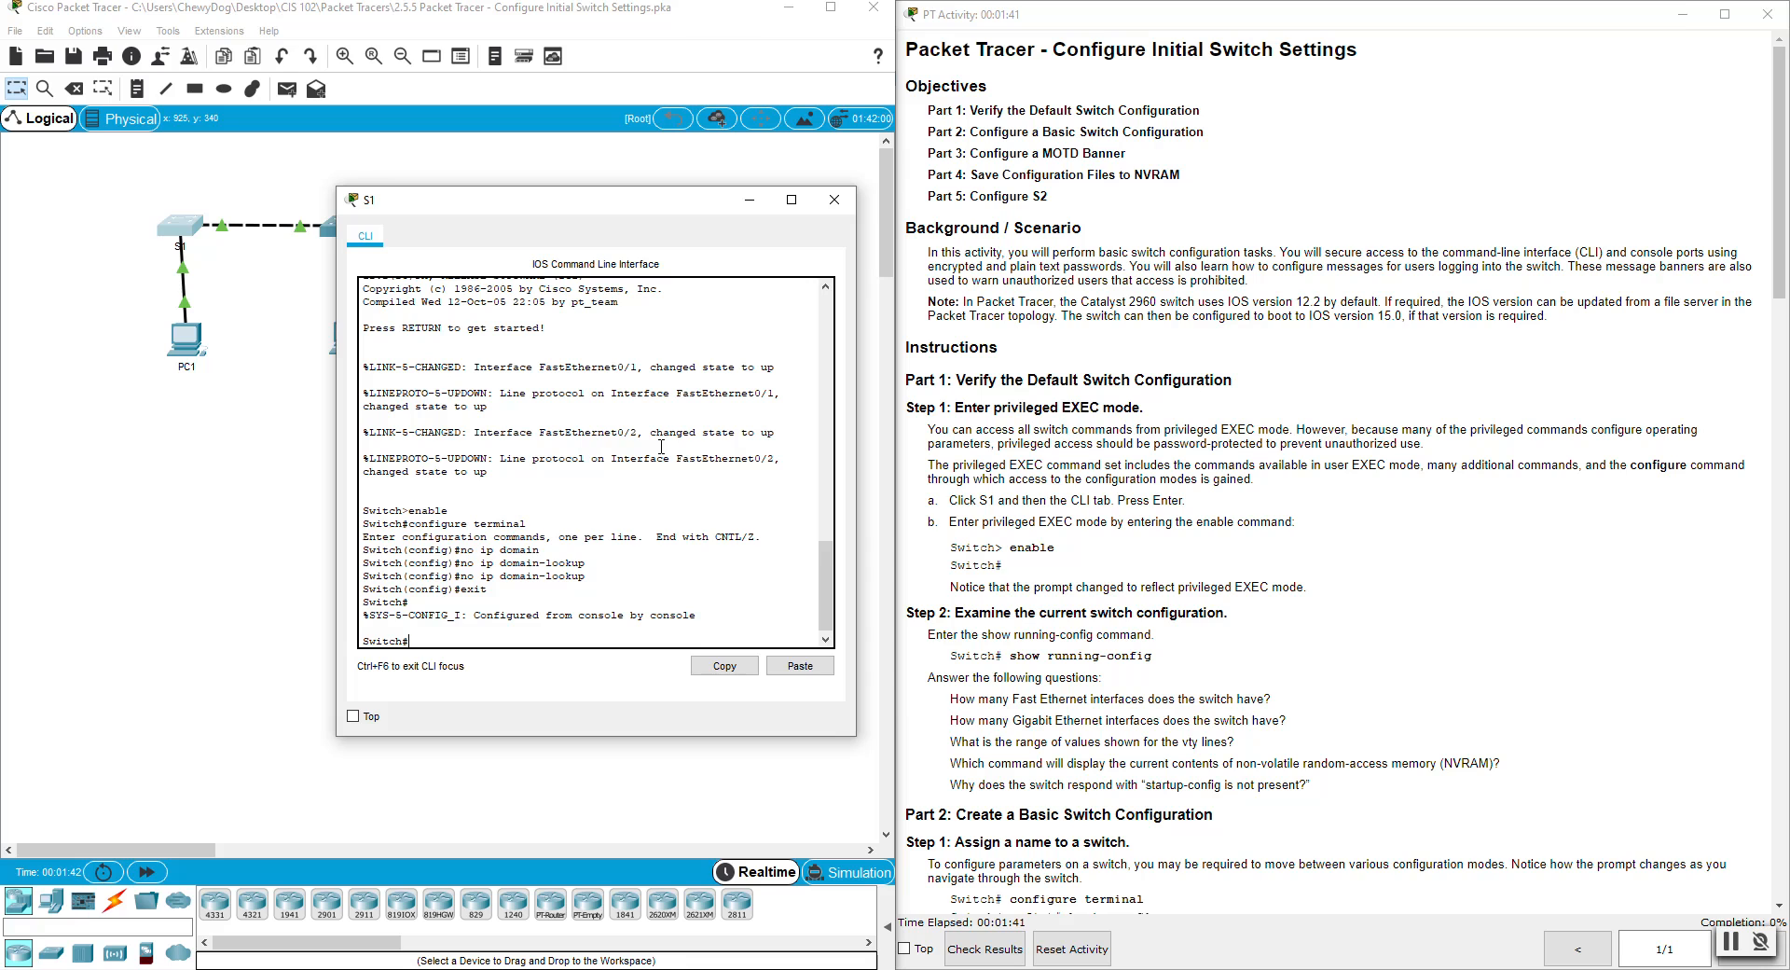
text(eit)
key(Return)
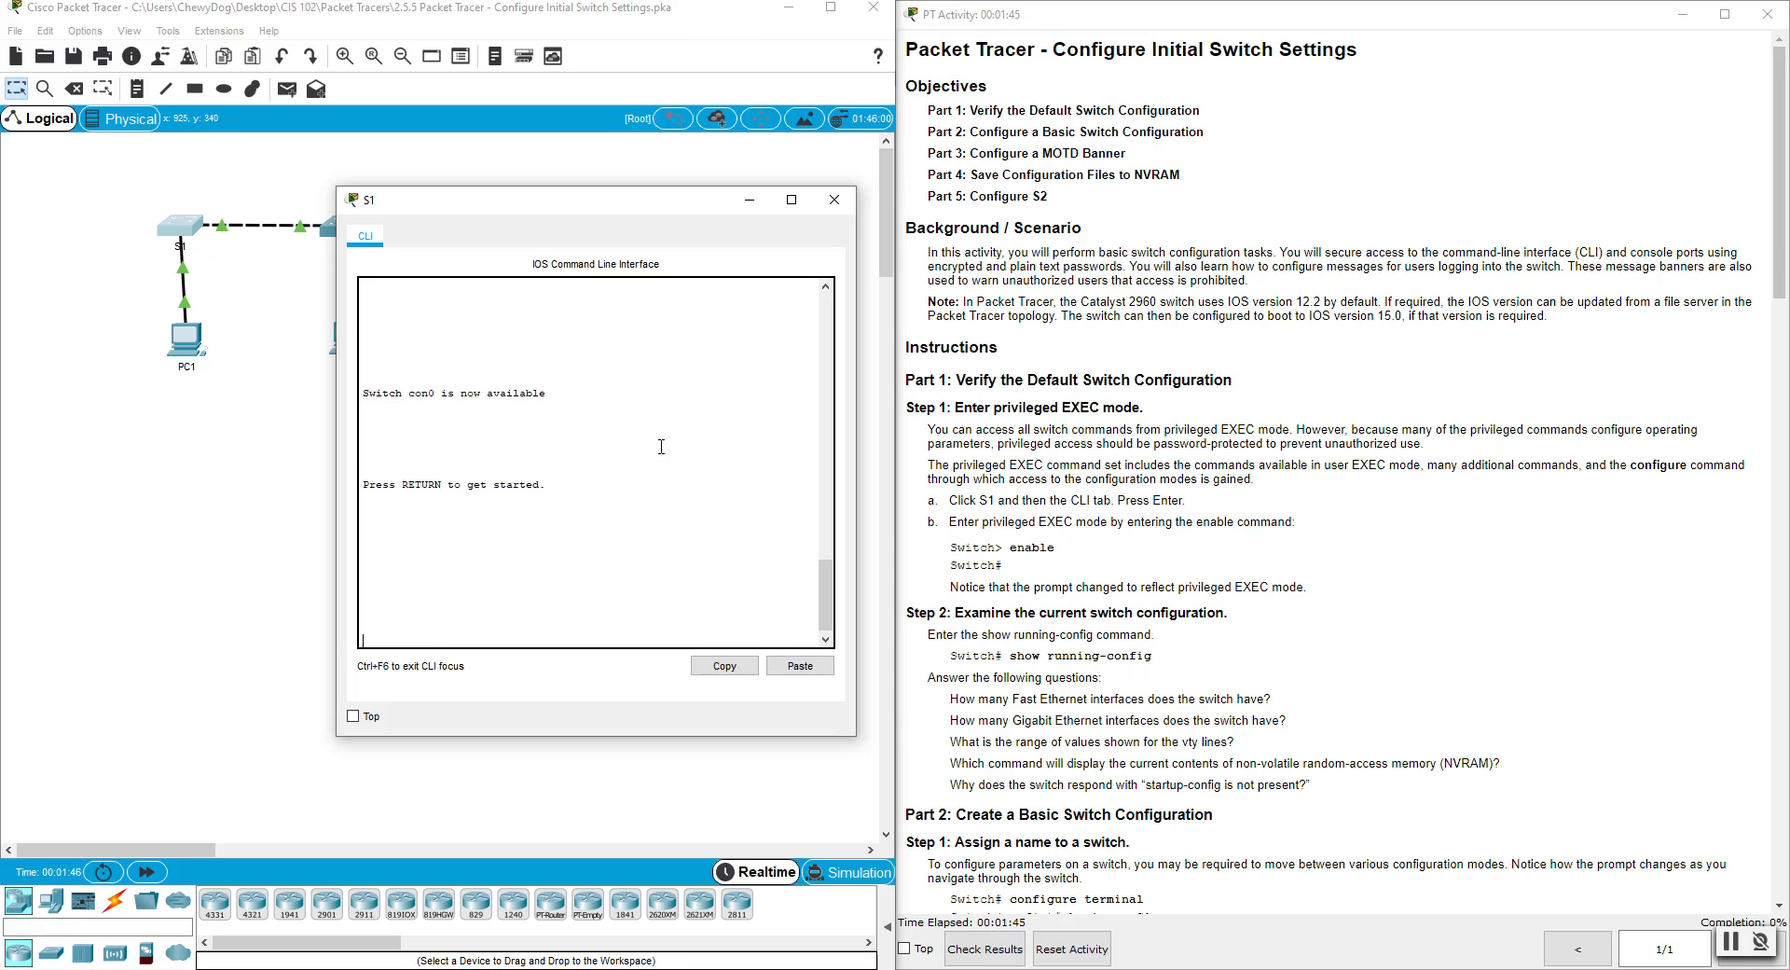
Step: Enter privileged EXEC mode once with the abbreviation en and once with the full enable command, exiting after each
key(Return)
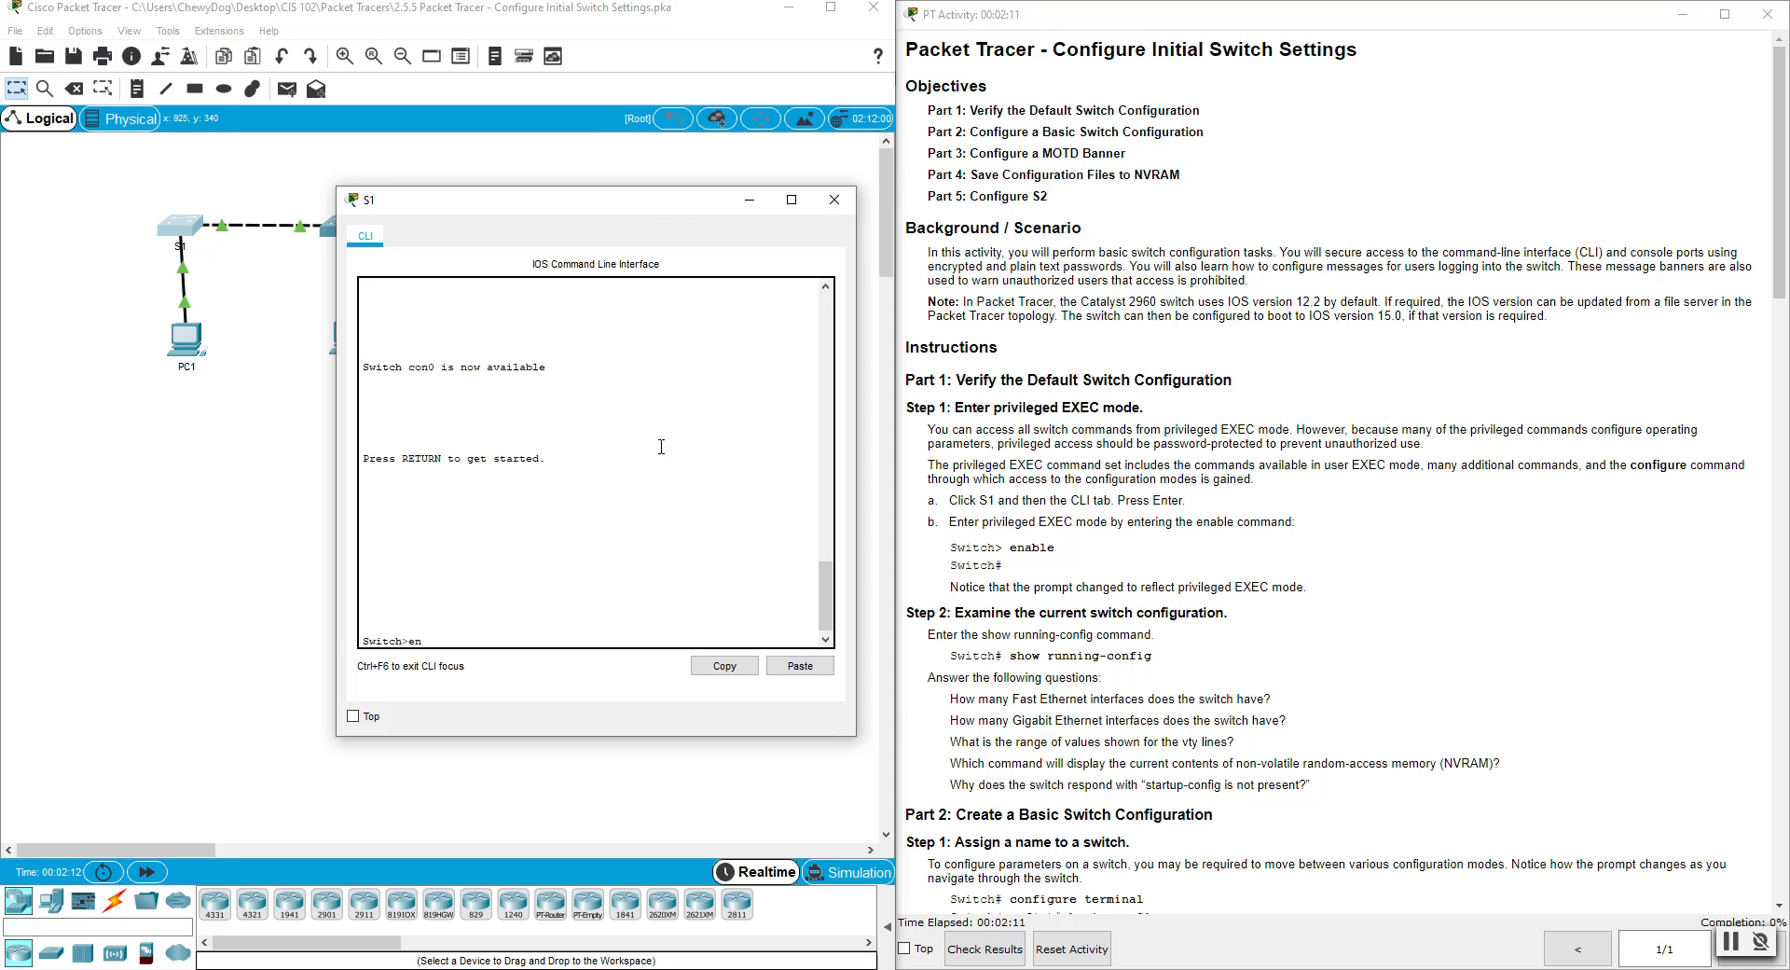
key(Return)
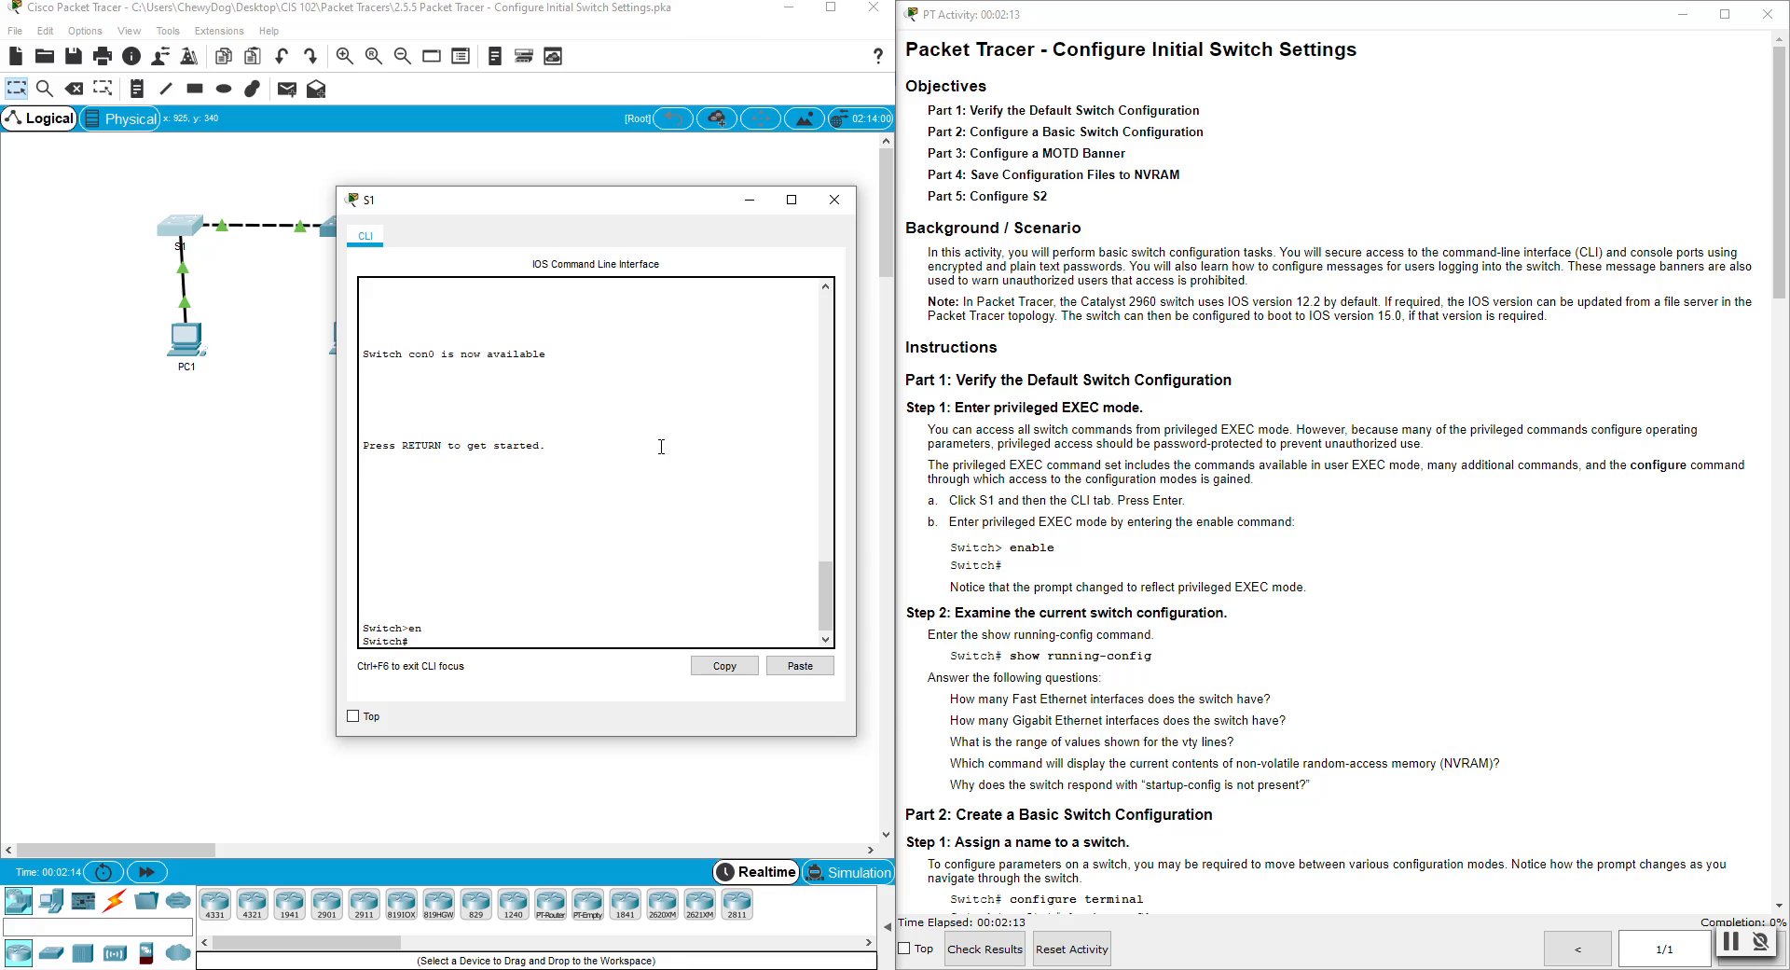
text(exit)
key(Return)
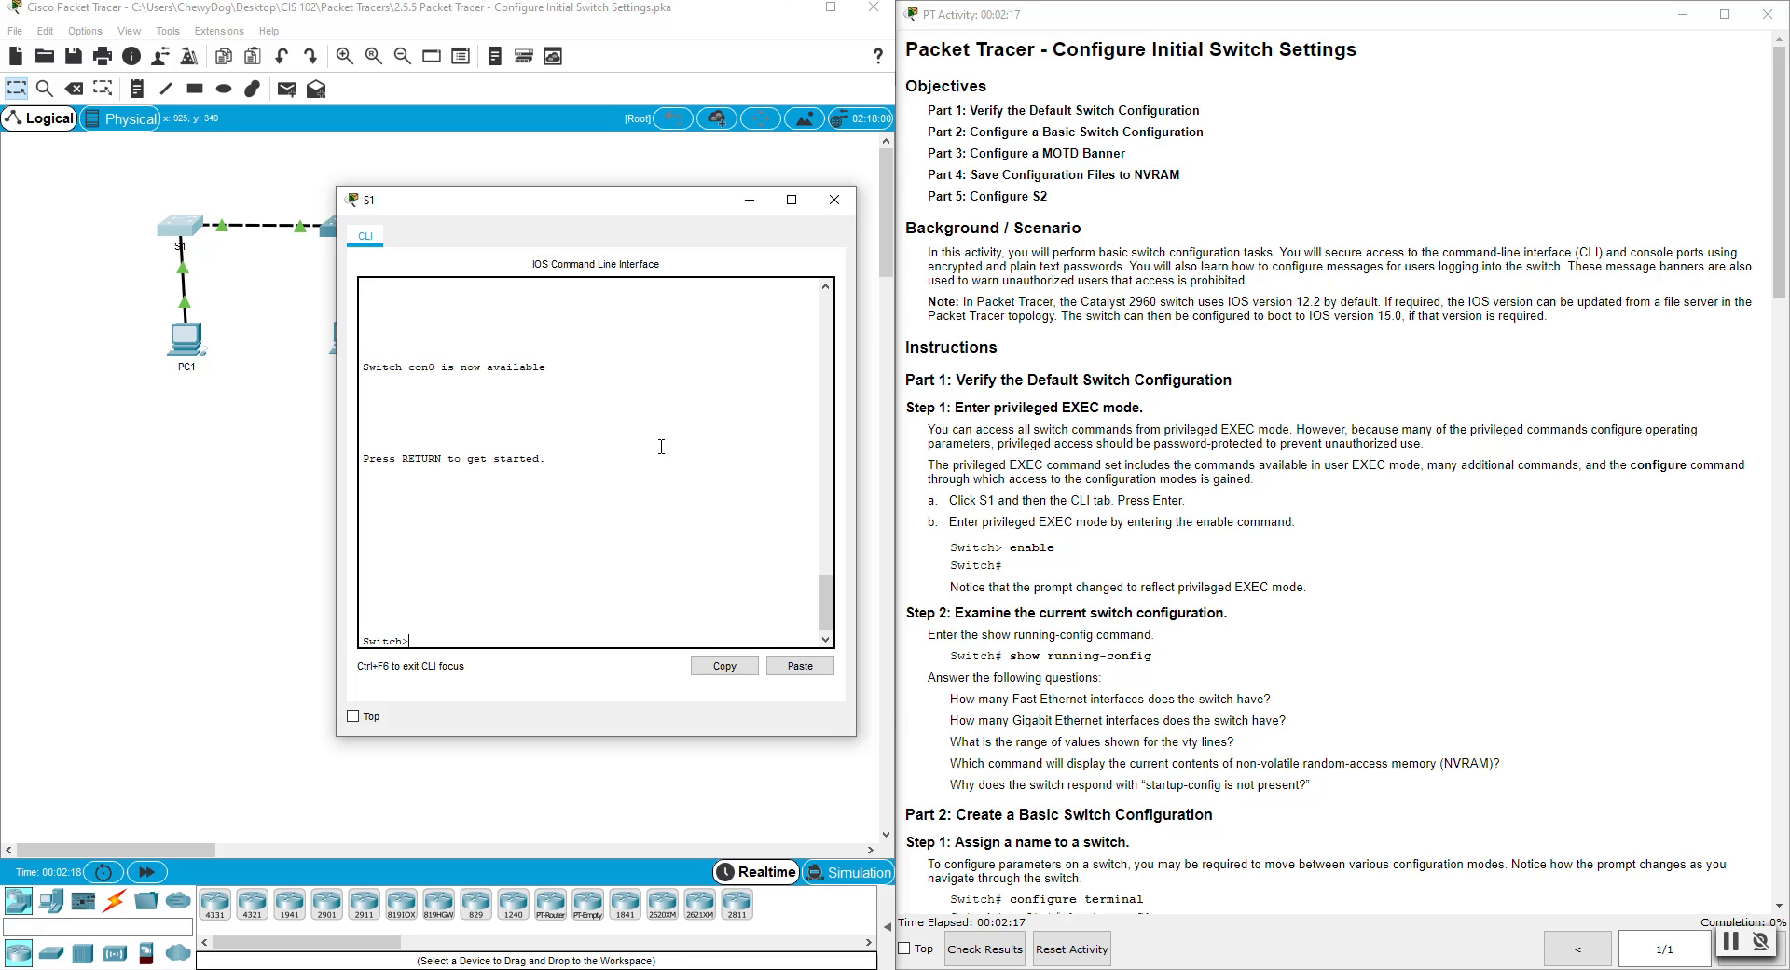
text(enabl)
key(Return)
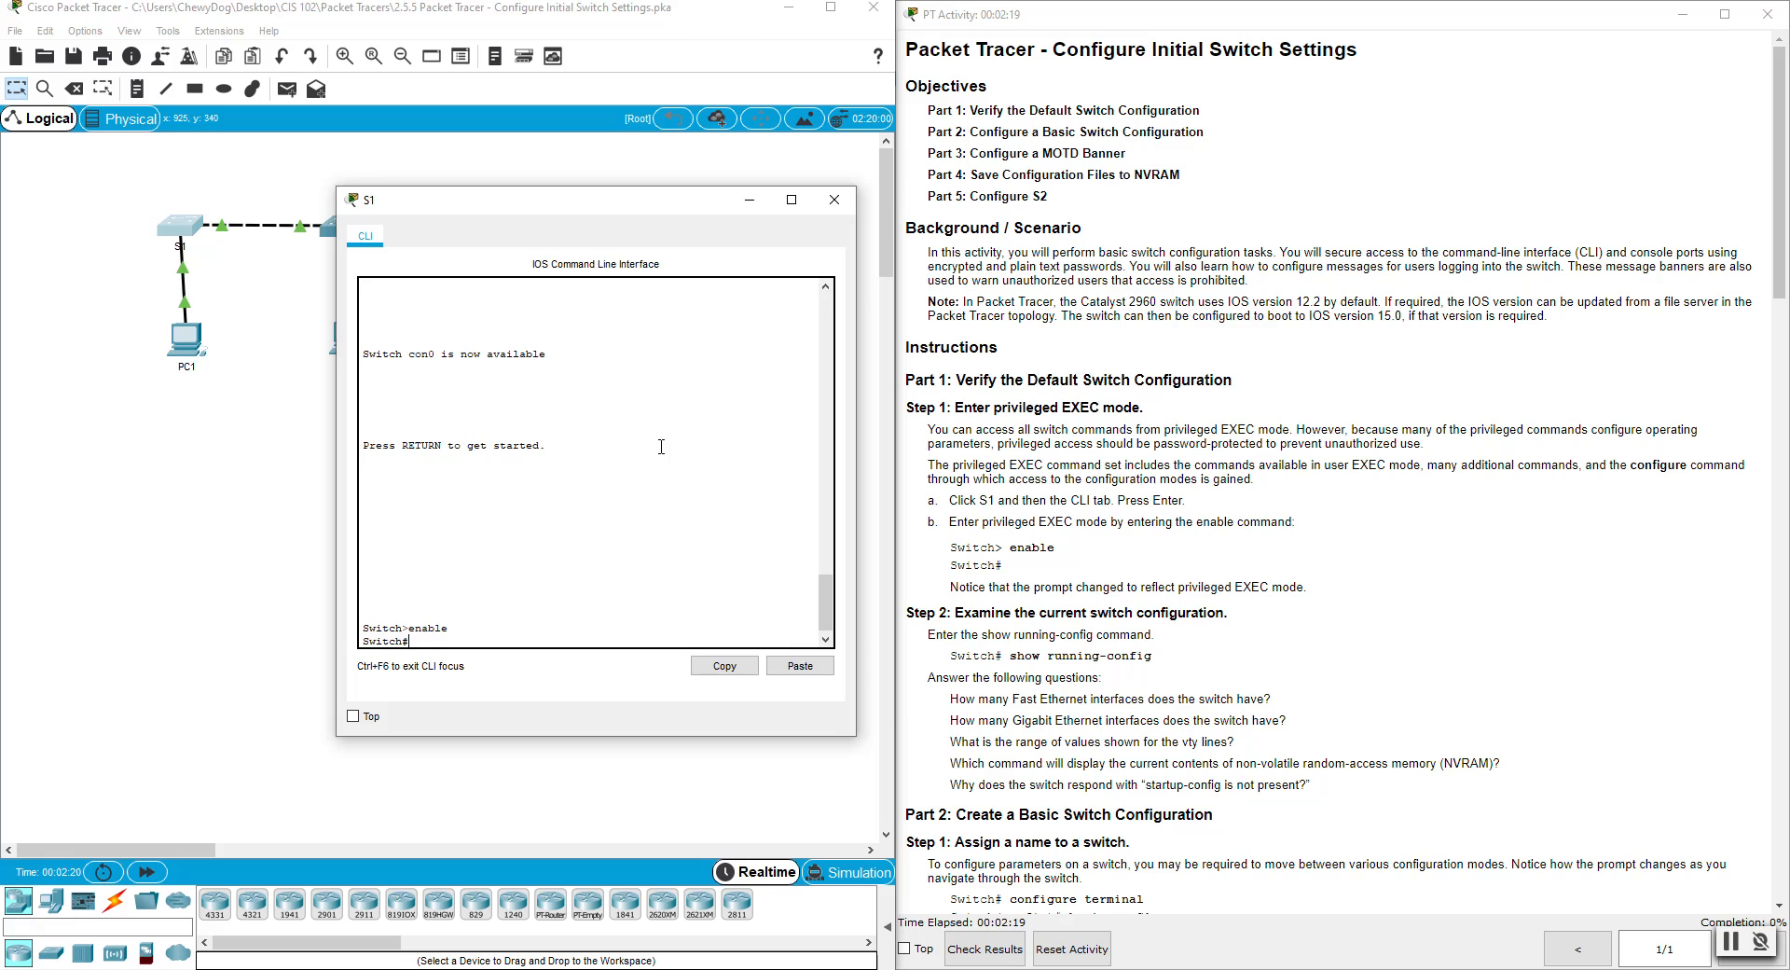
text(exit)
key(Return)
Step: Restart the S1 console session and enter privileged EXEC mode with en
key(Return)
text(en)
key(Return)
Step: List all available options of the show command with show ? and page to the end of the help
text(how)
text(?)
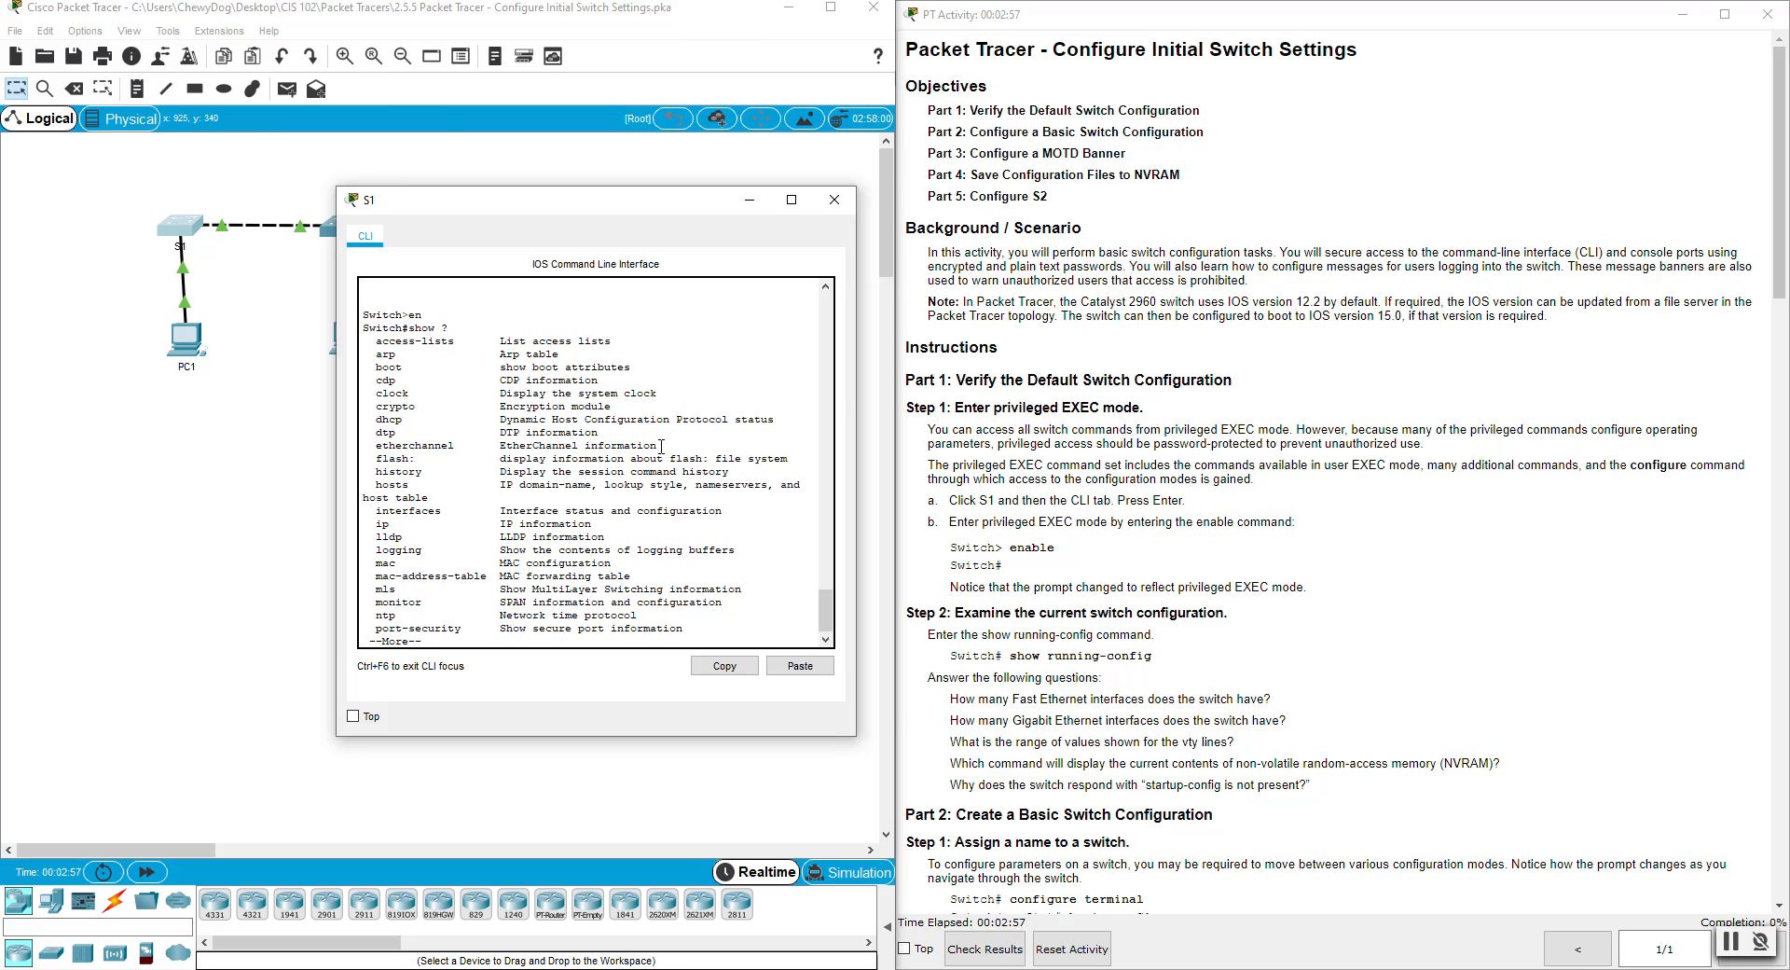
key(Return)
key(Return)
key(Return)
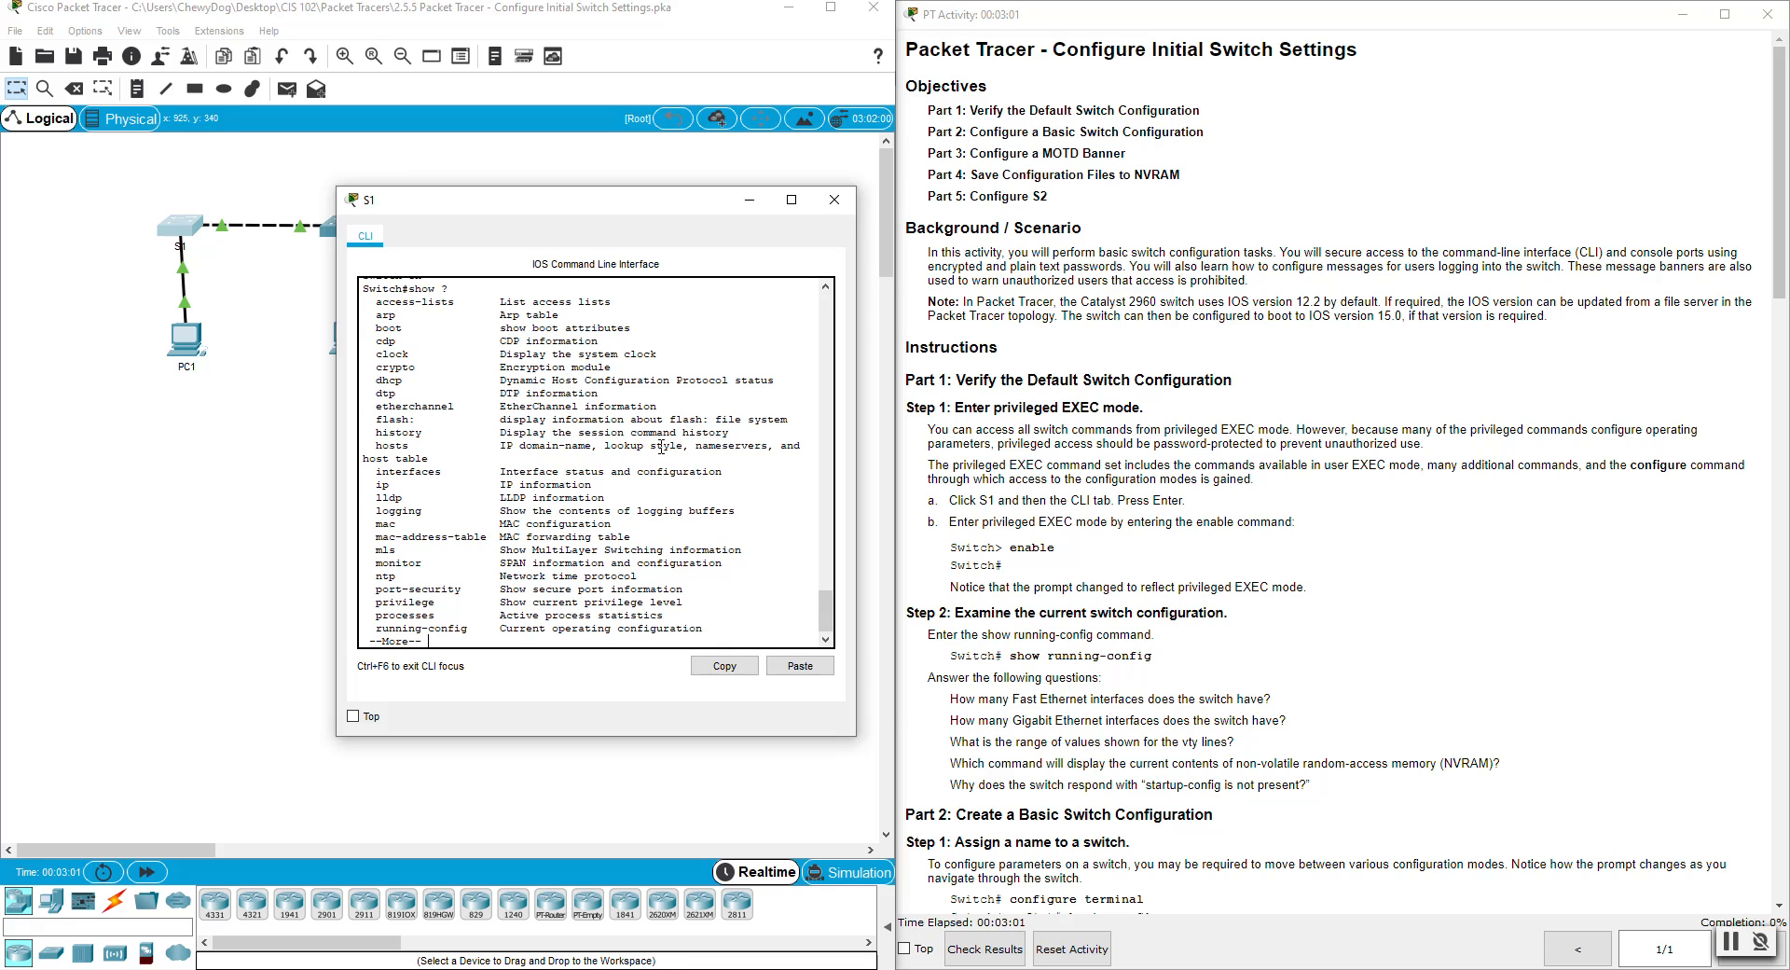
key(space)
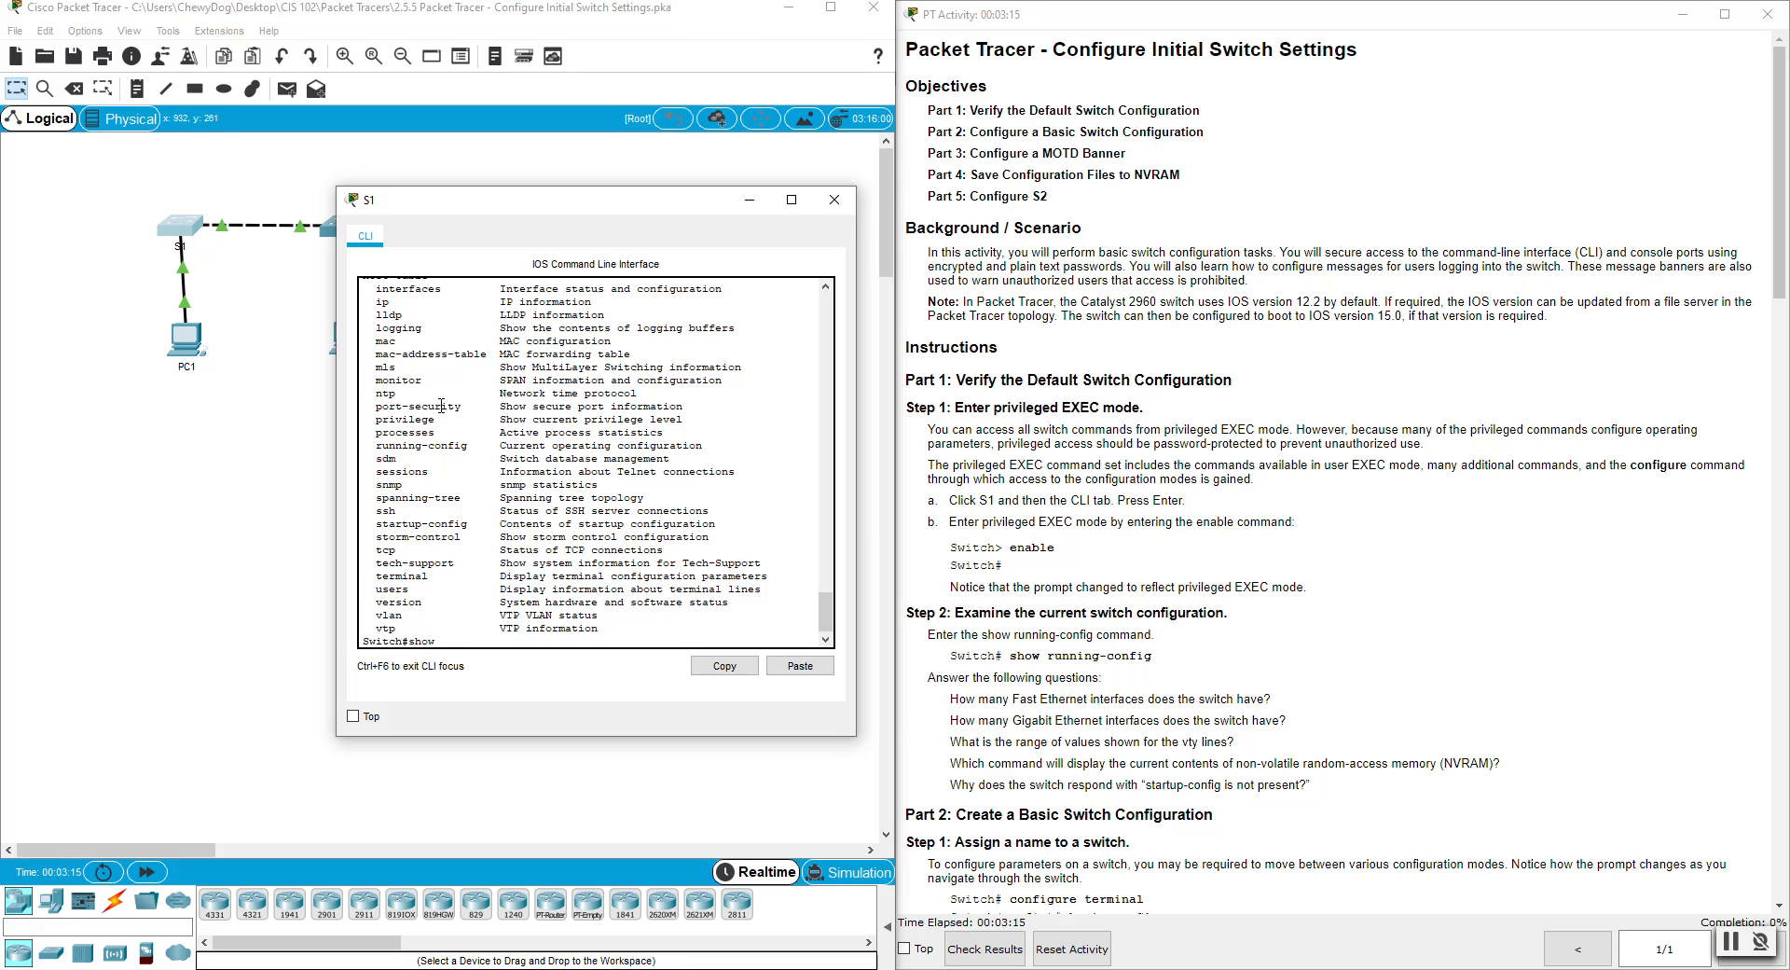
Step: Display S1's current configuration with show running-config and page through its interfaces and vty lines to the end
text(running-config)
key(Return)
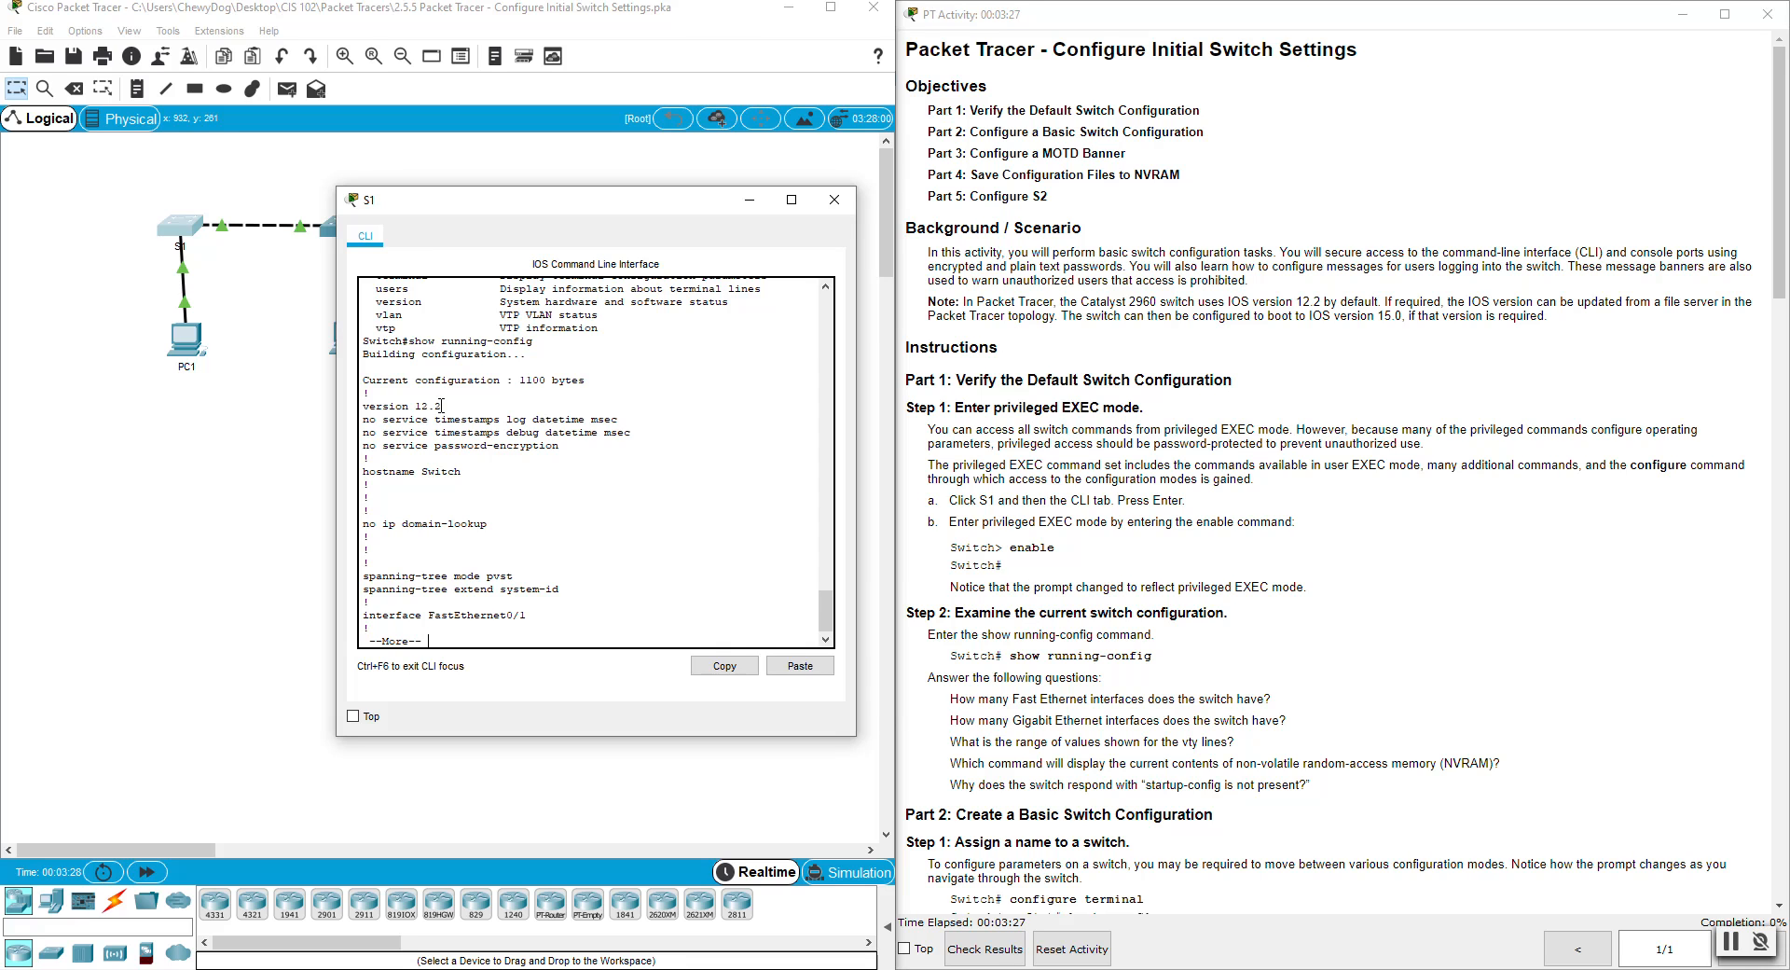
key(space)
key(space)
key(space)
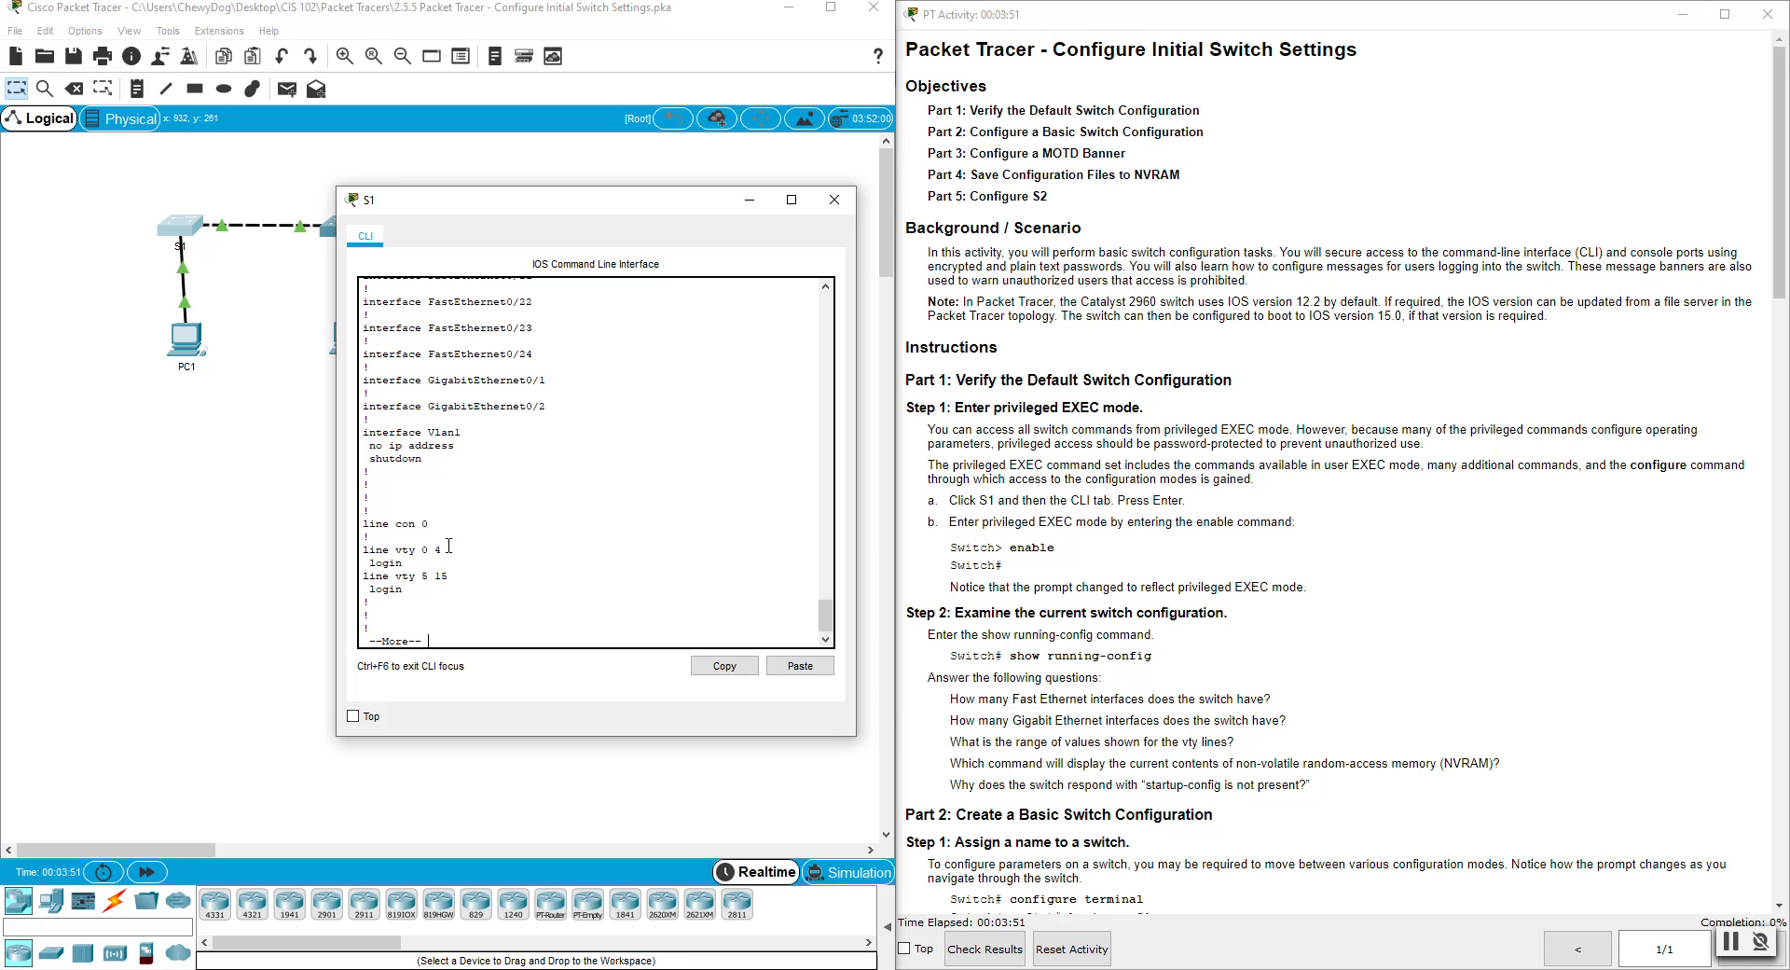
key(space)
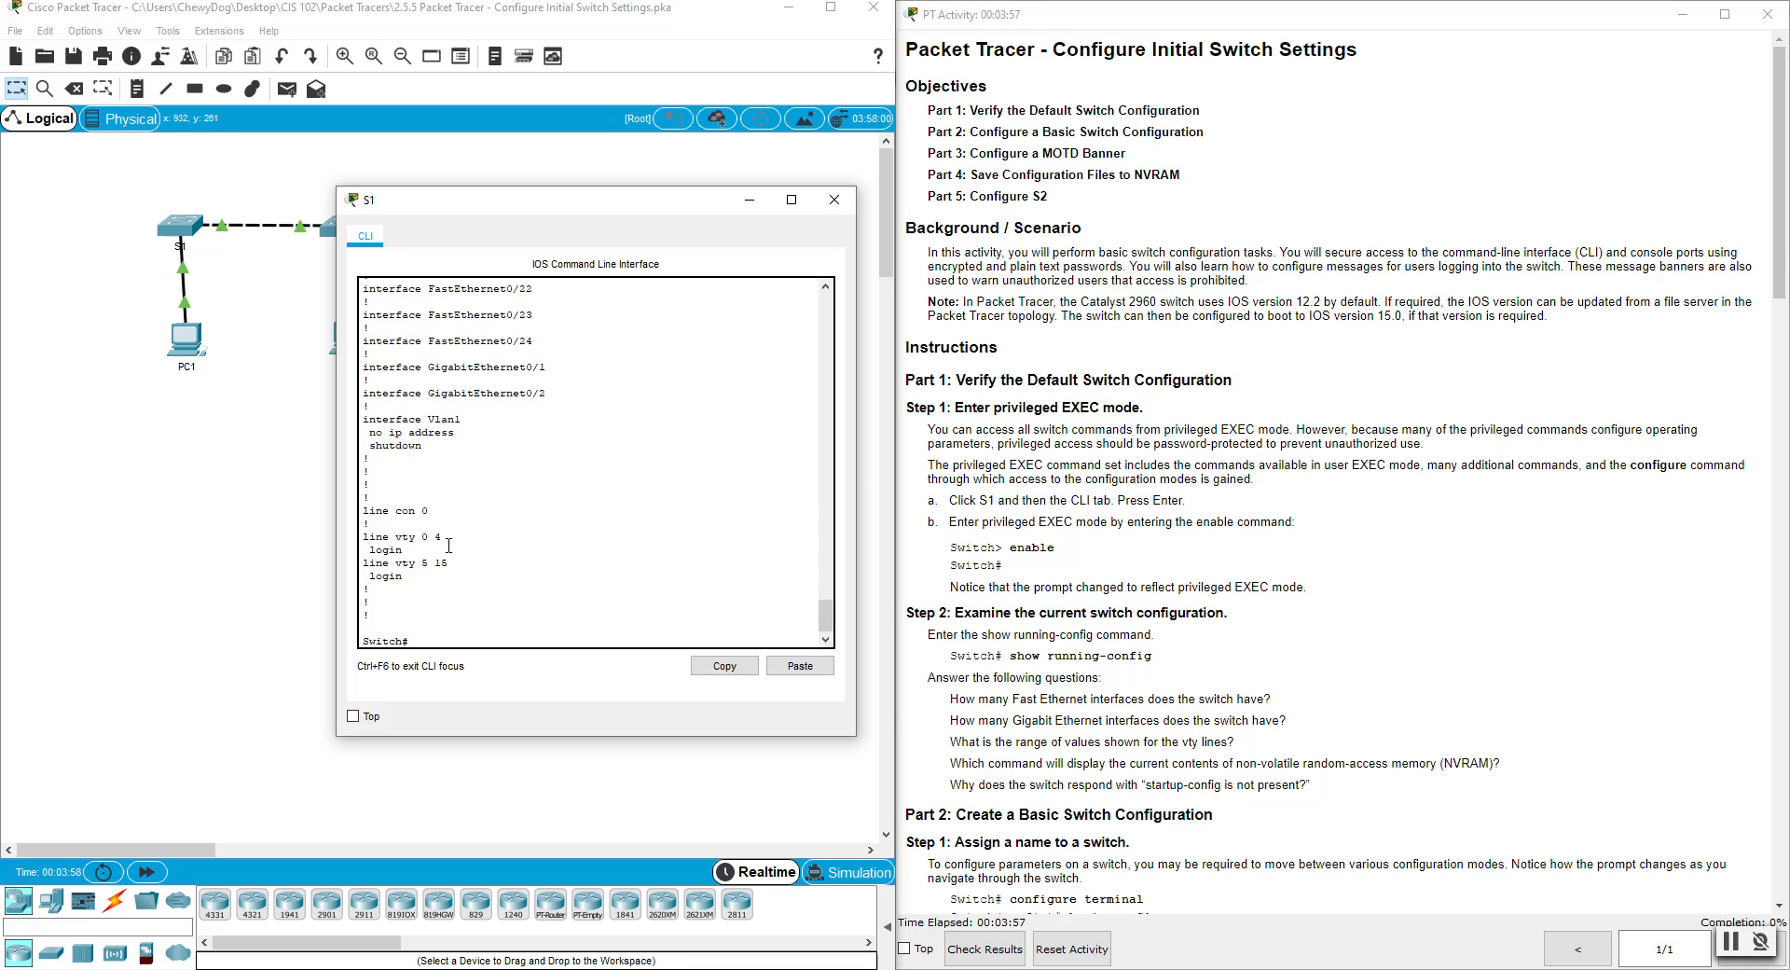
Step: Query the configuration stored in NVRAM with show startup-config
text(show)
text(startup)
text(-conifg)
key(BackSpace)
key(BackSpace)
key(BackSpace)
text(fig)
key(Return)
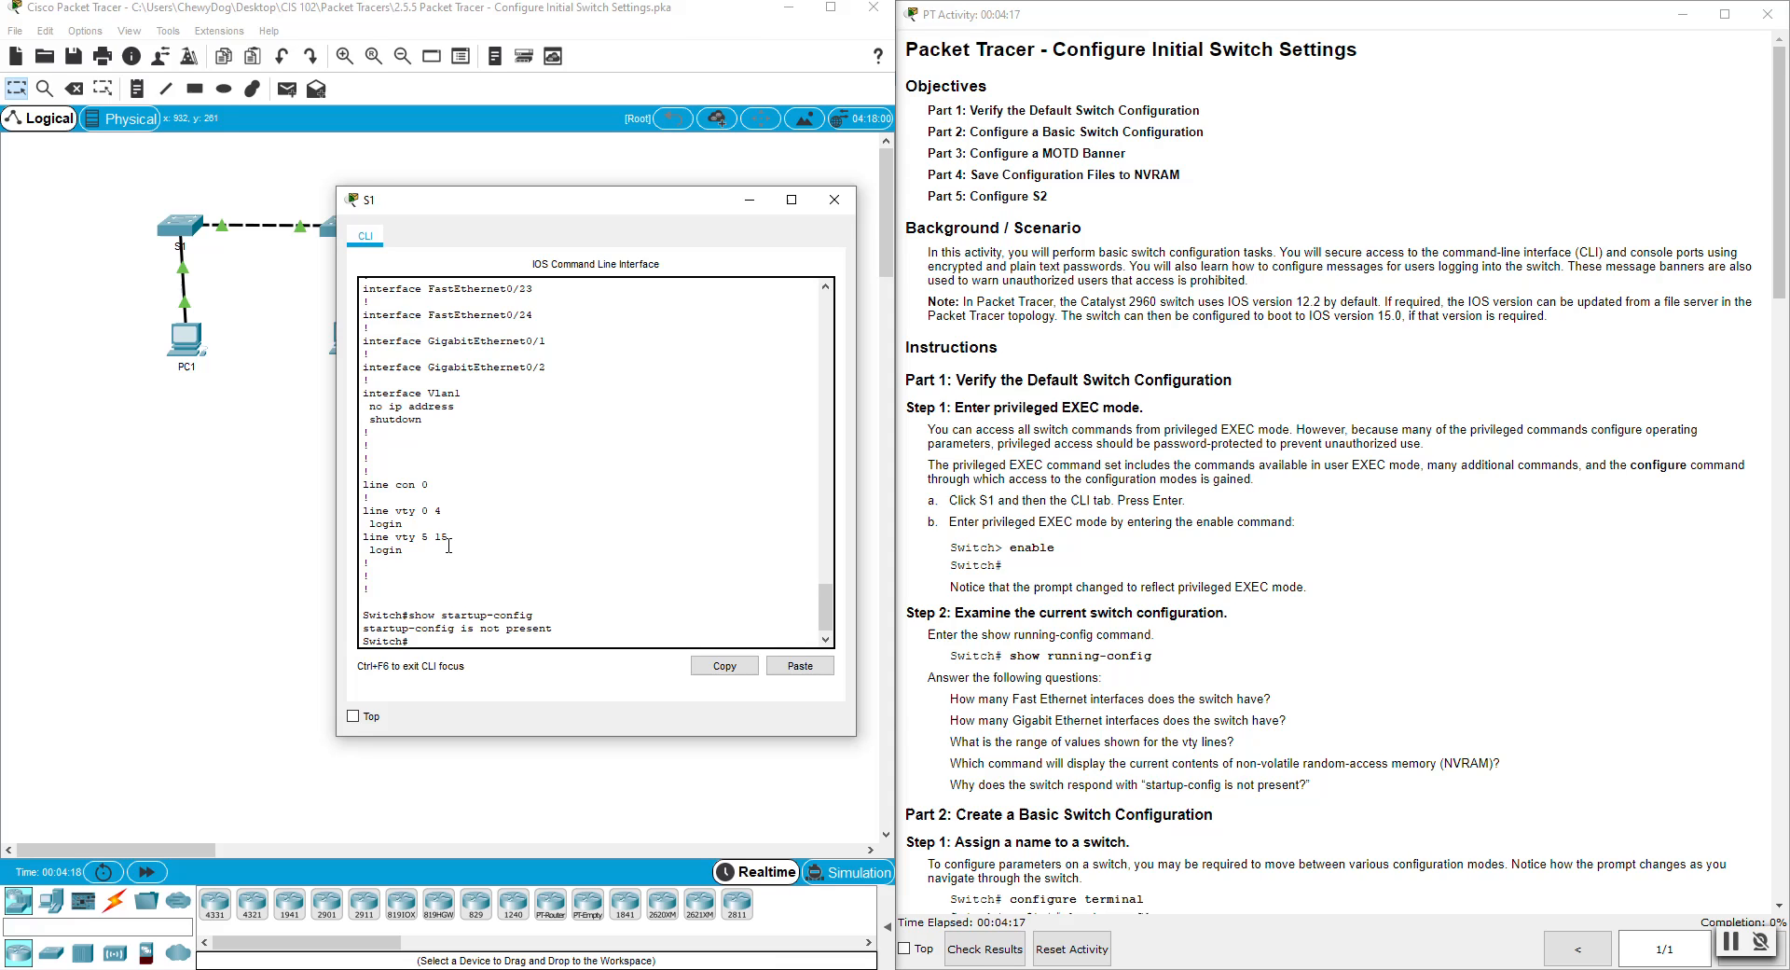
Step: Display the running configuration with show run, quit its listing, and query the startup configuration with show start
text(show run)
key(Return)
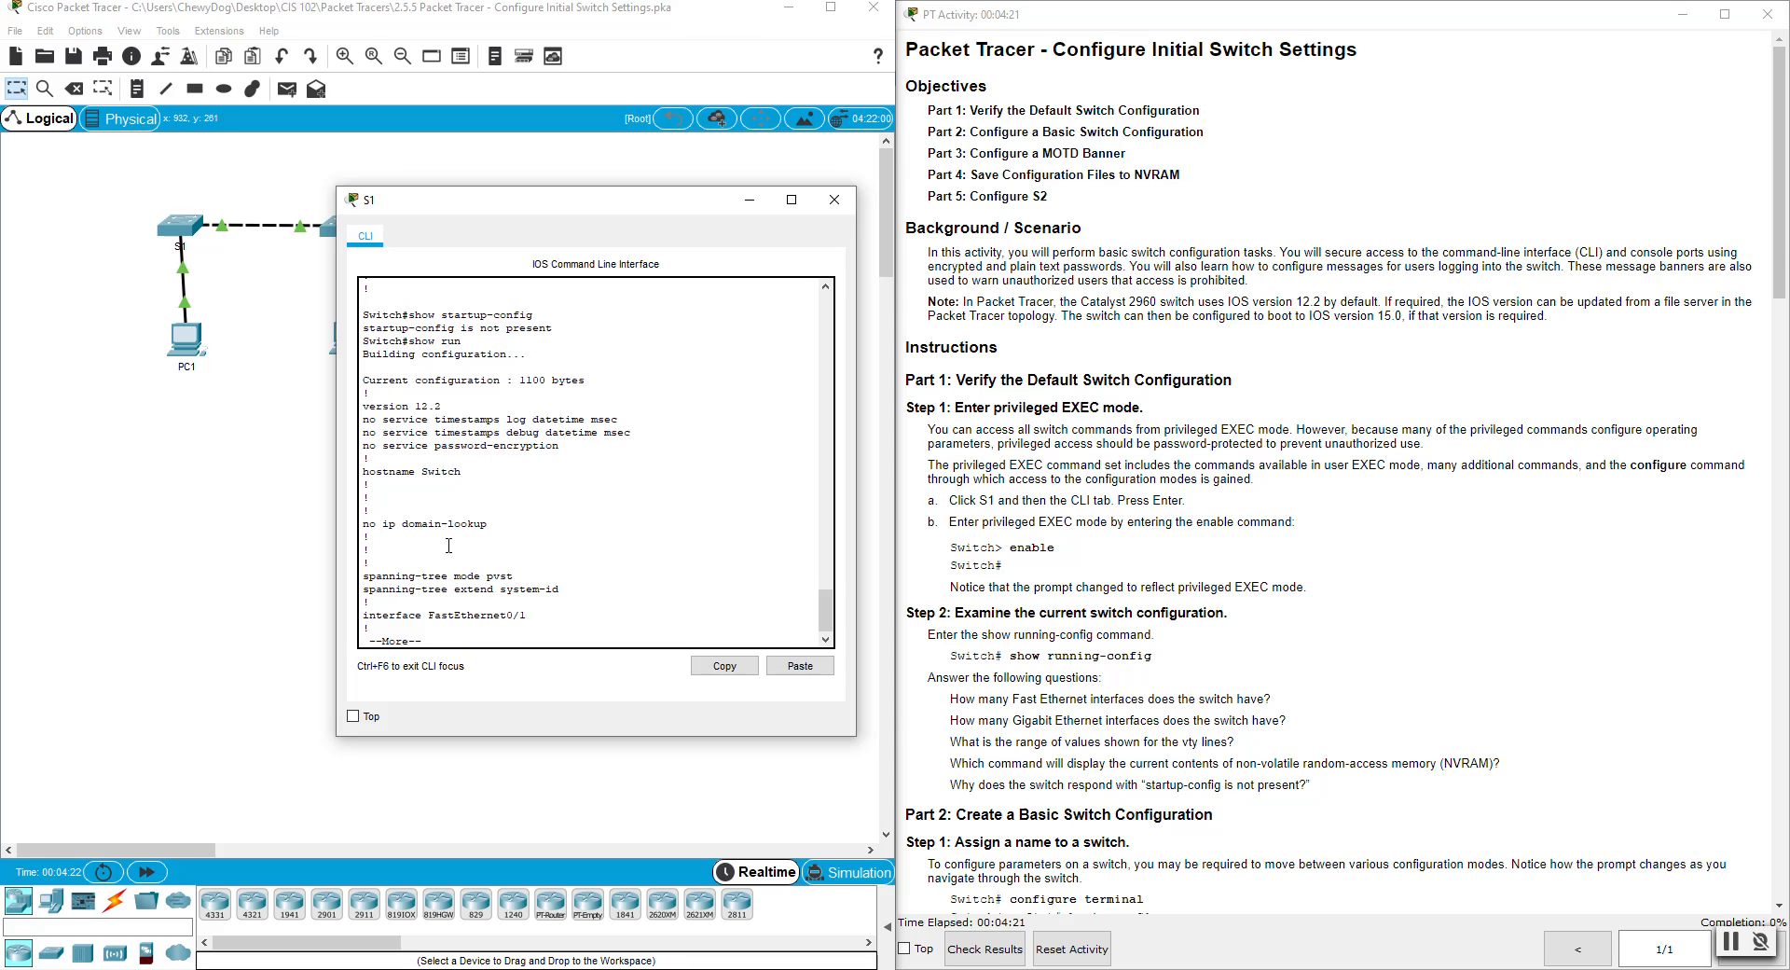
text(q)
text(show )
text(start)
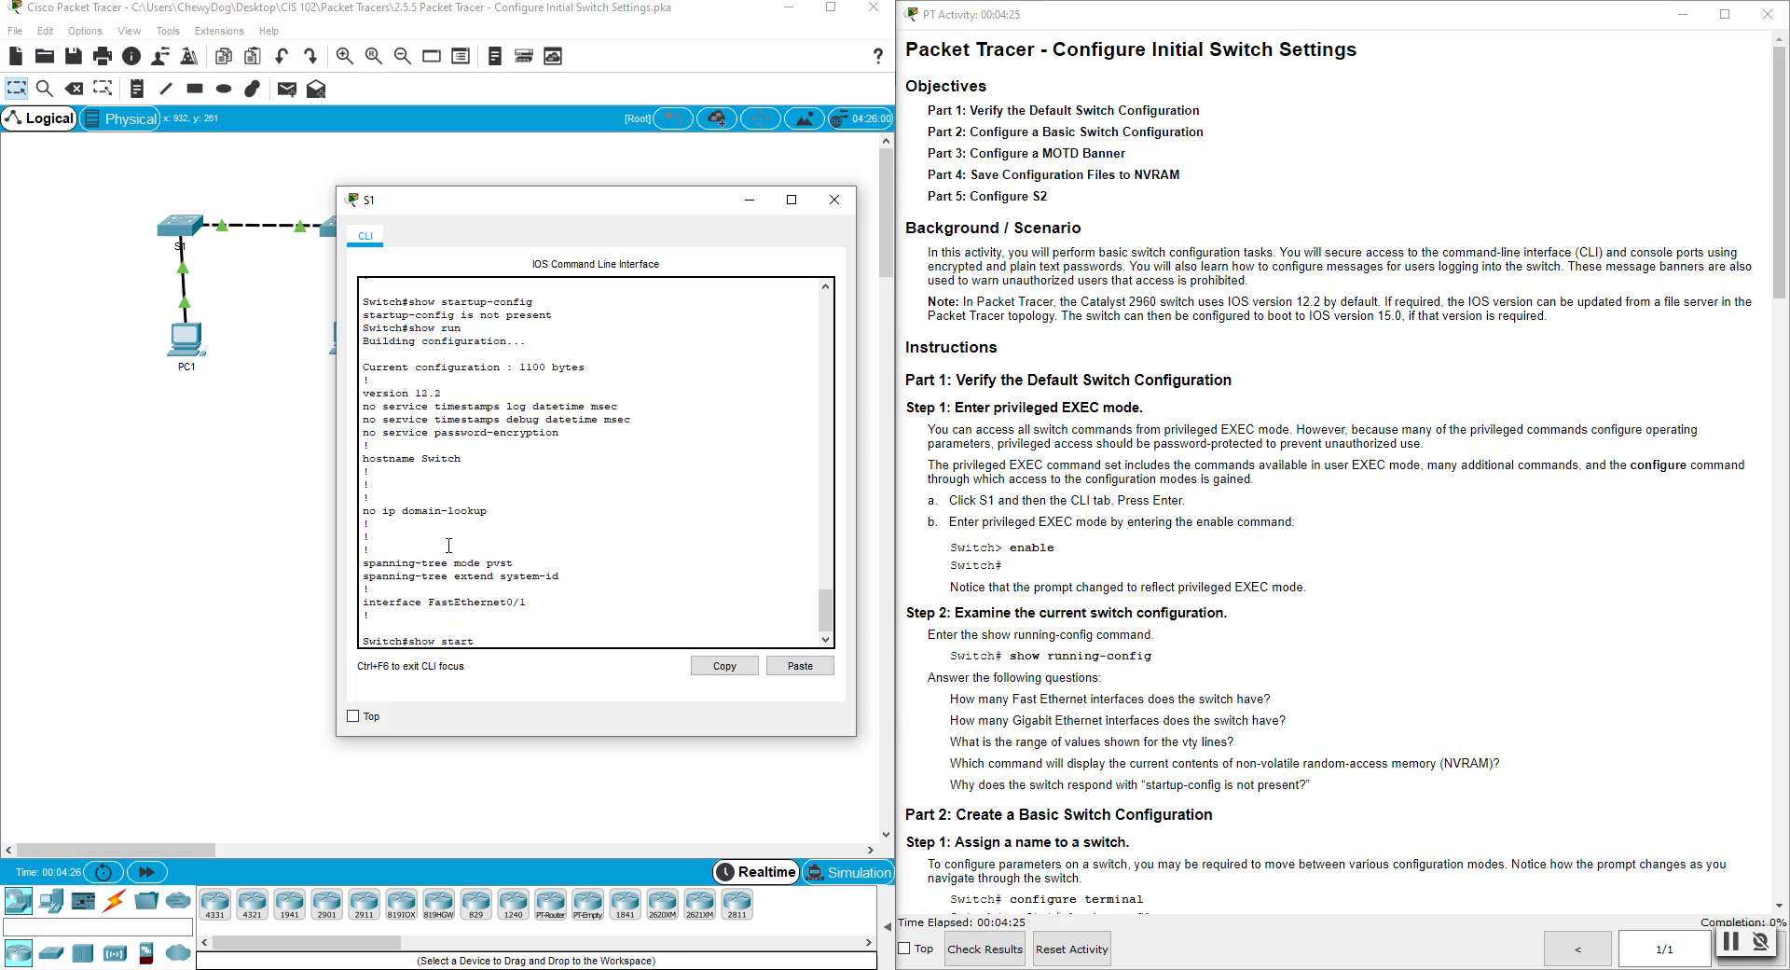
key(Return)
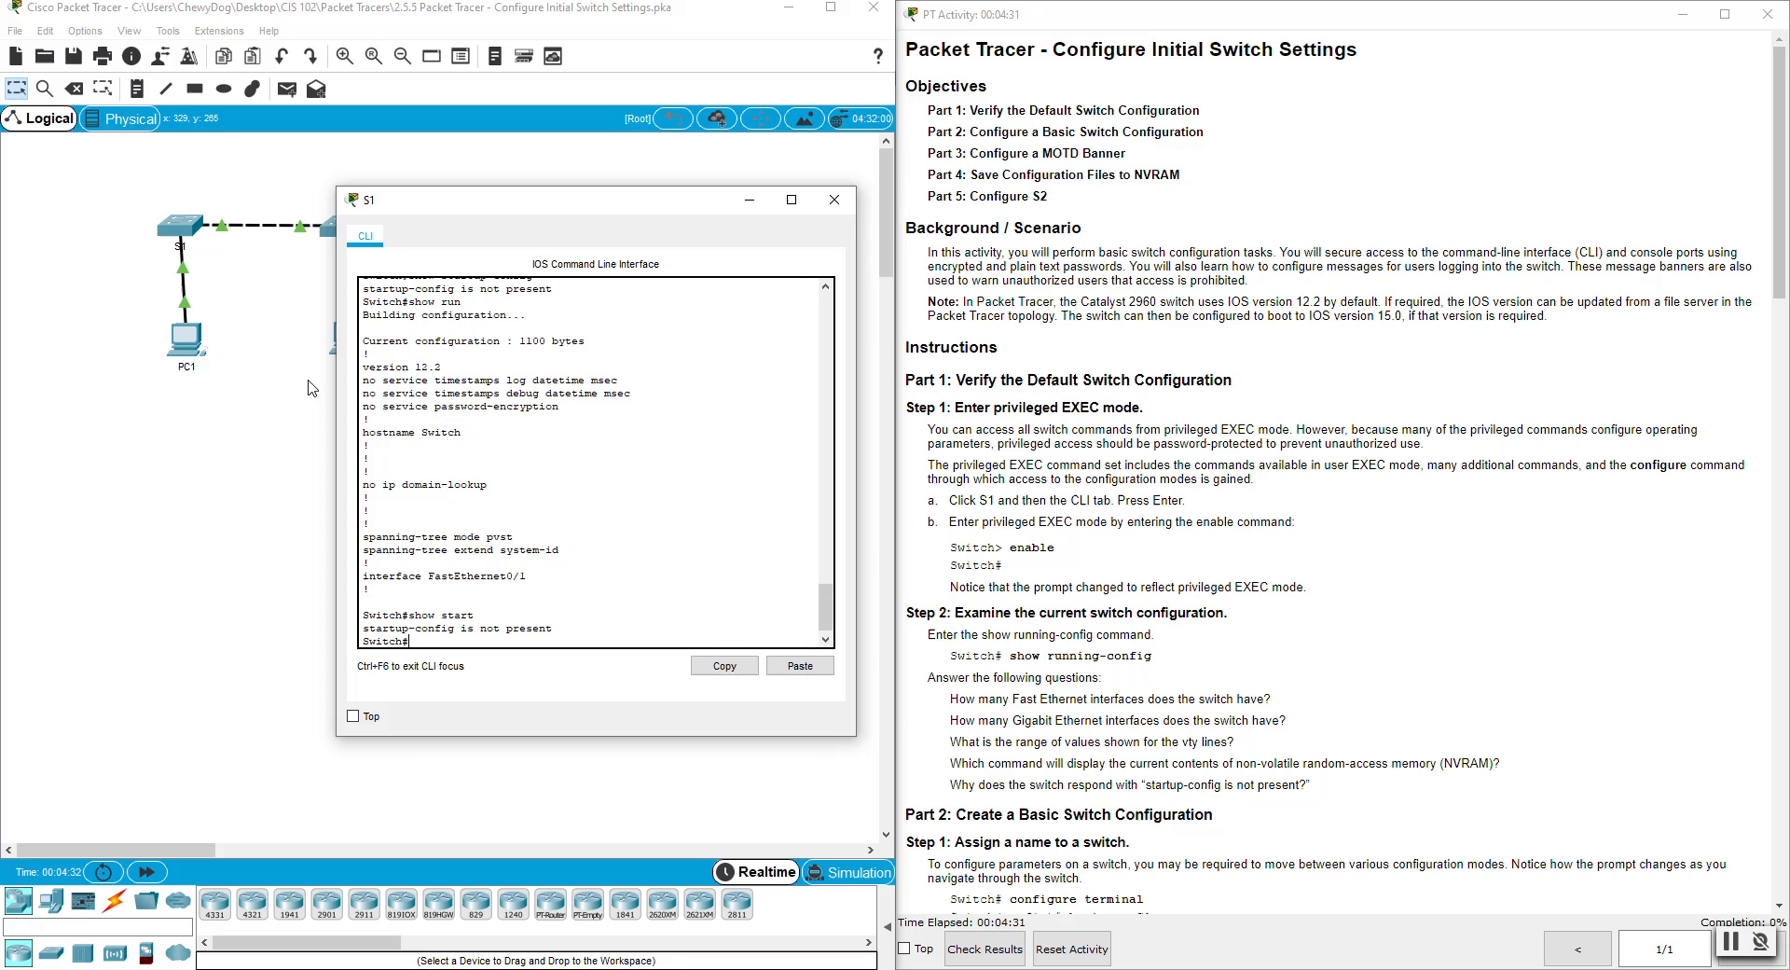
Step: List the options of the show command with show ?, review them, and clear the leftover command from the prompt
text(show ?)
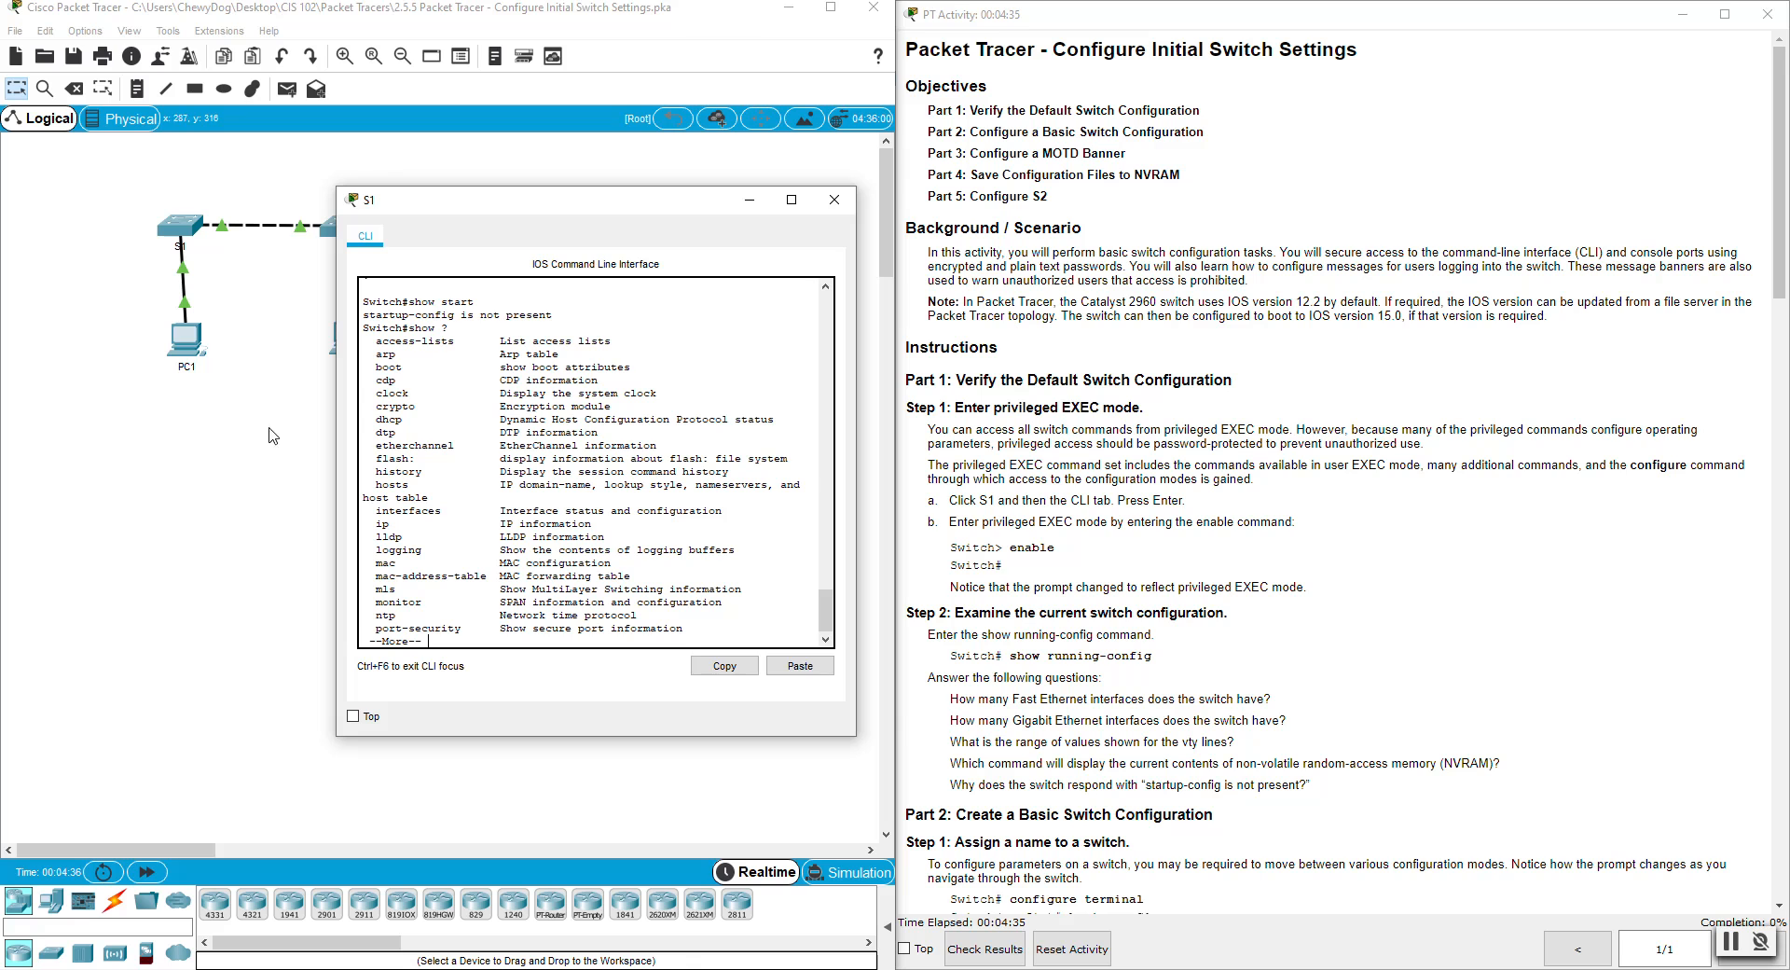
scroll(431, 535, down, 1)
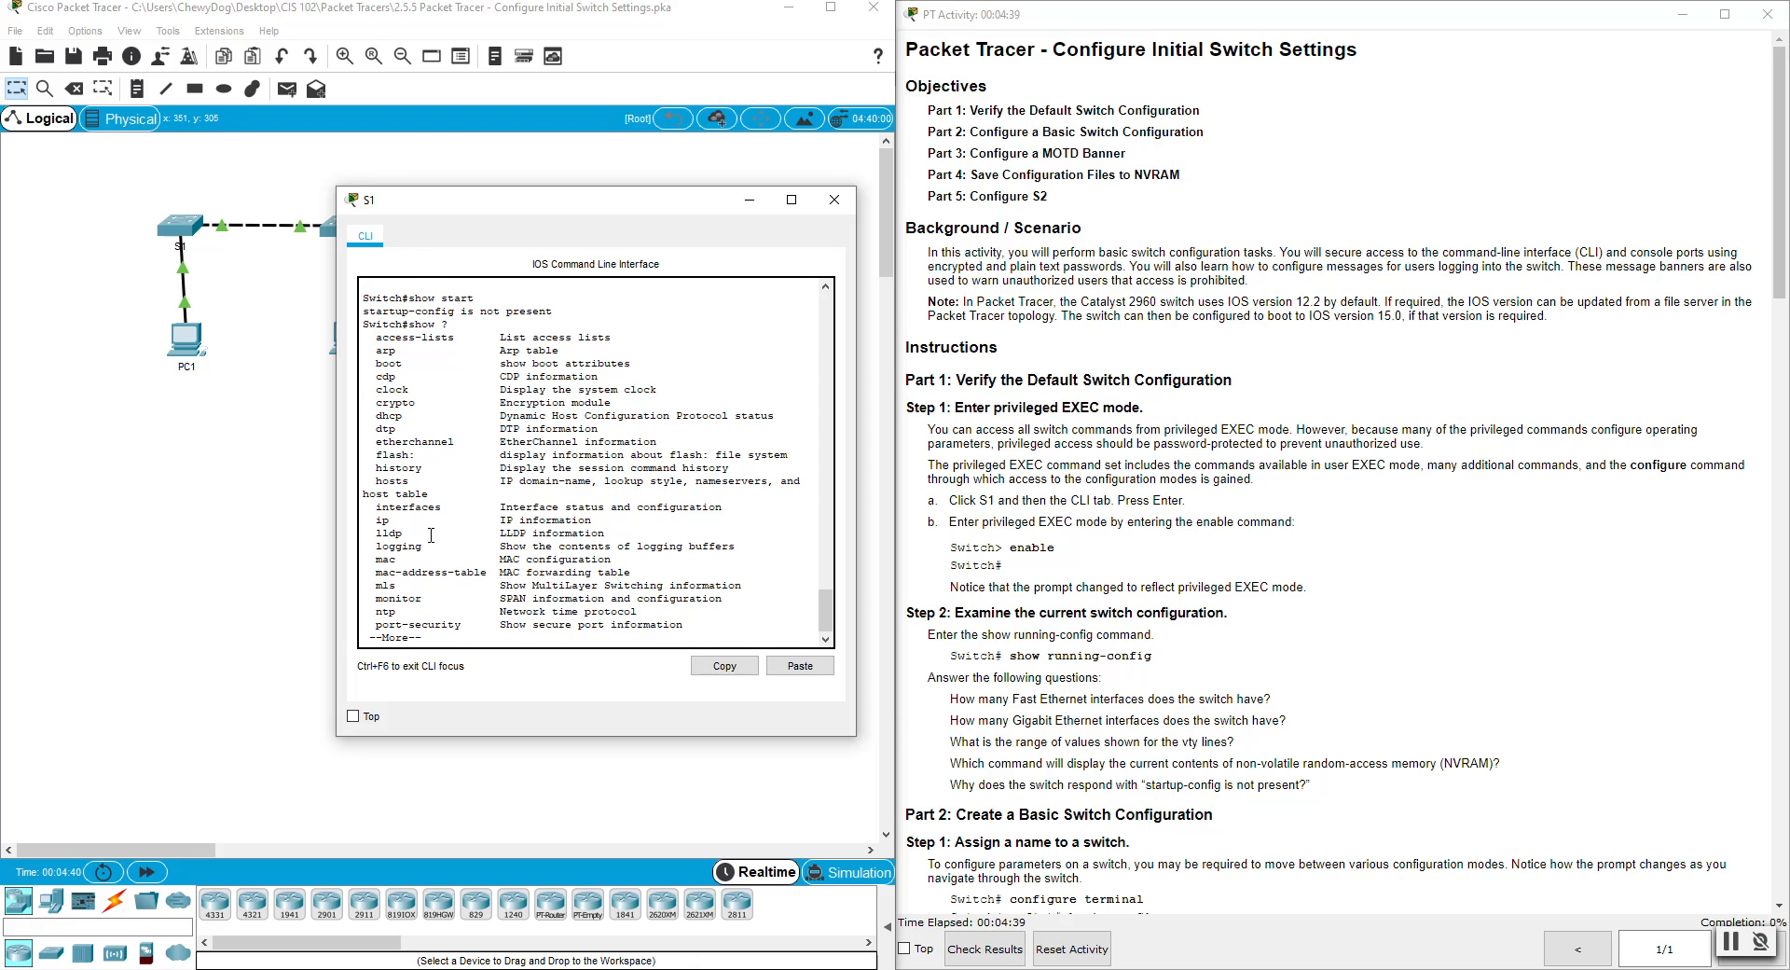
key(space)
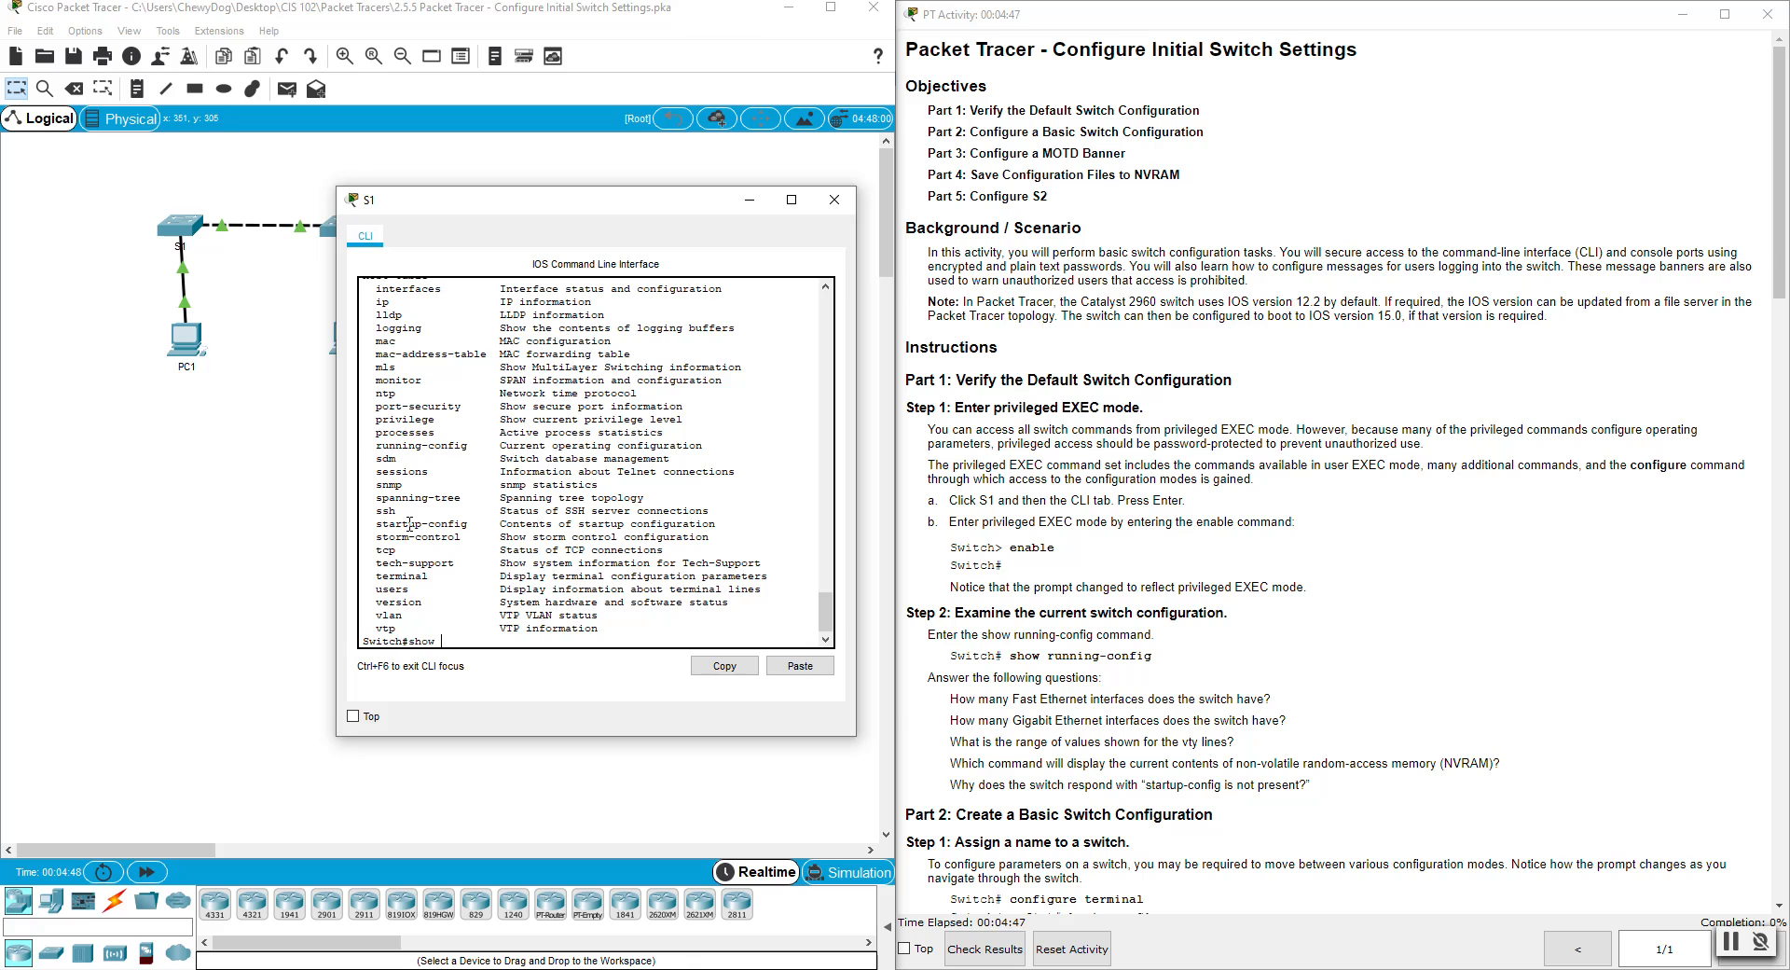
scroll(407, 517, up, 4)
scroll(412, 517, down, 4)
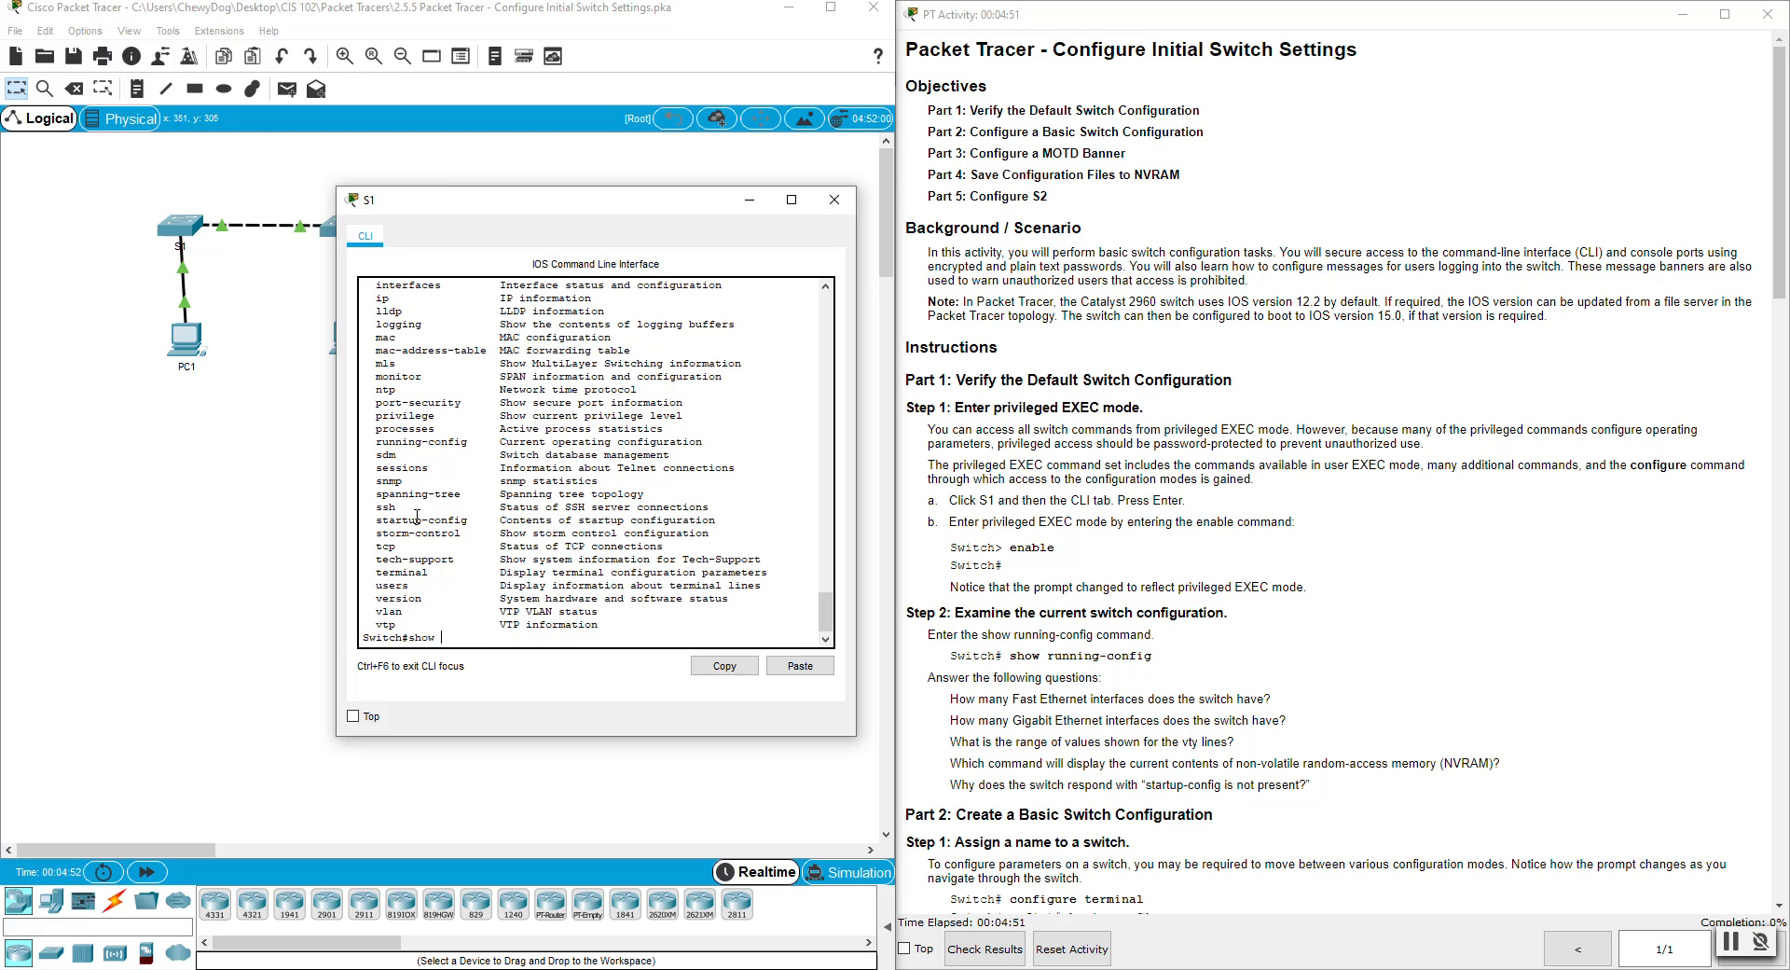
key(BackSpace)
key(BackSpace)
Step: Enter global configuration mode on S1 with configure terminal
scroll(1089, 675, down, 1)
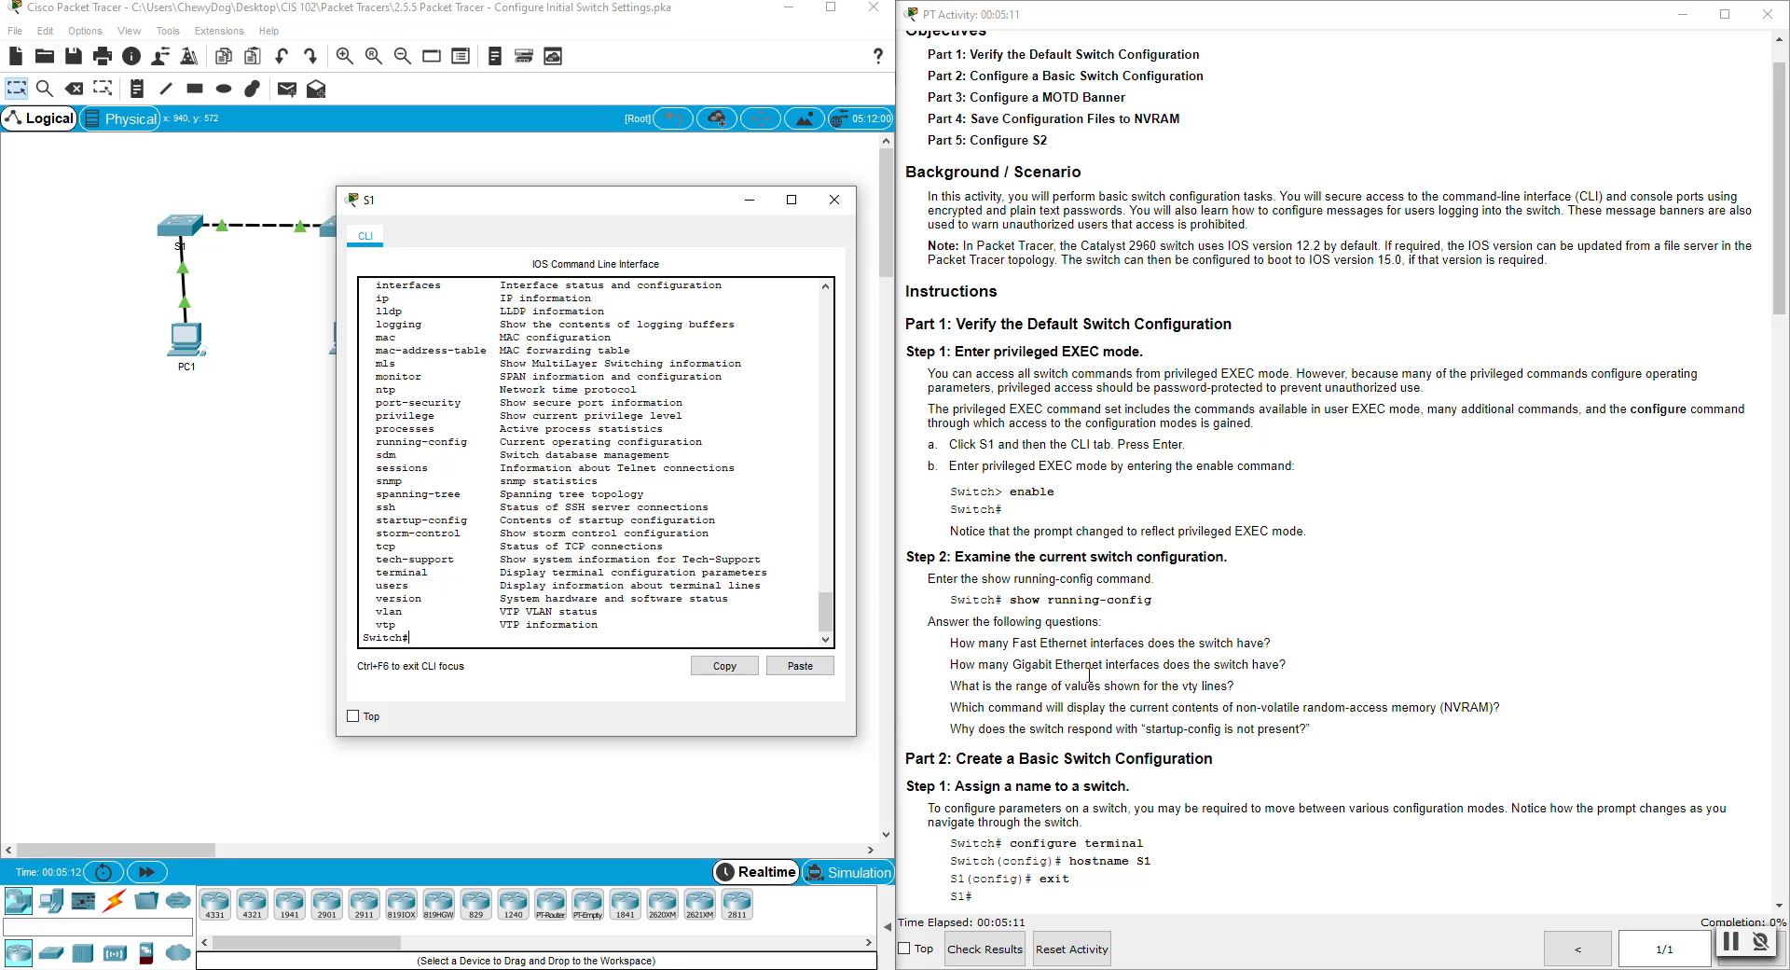
text(configure)
text( T)
text(er)
text(mini)
text(al)
key(Return)
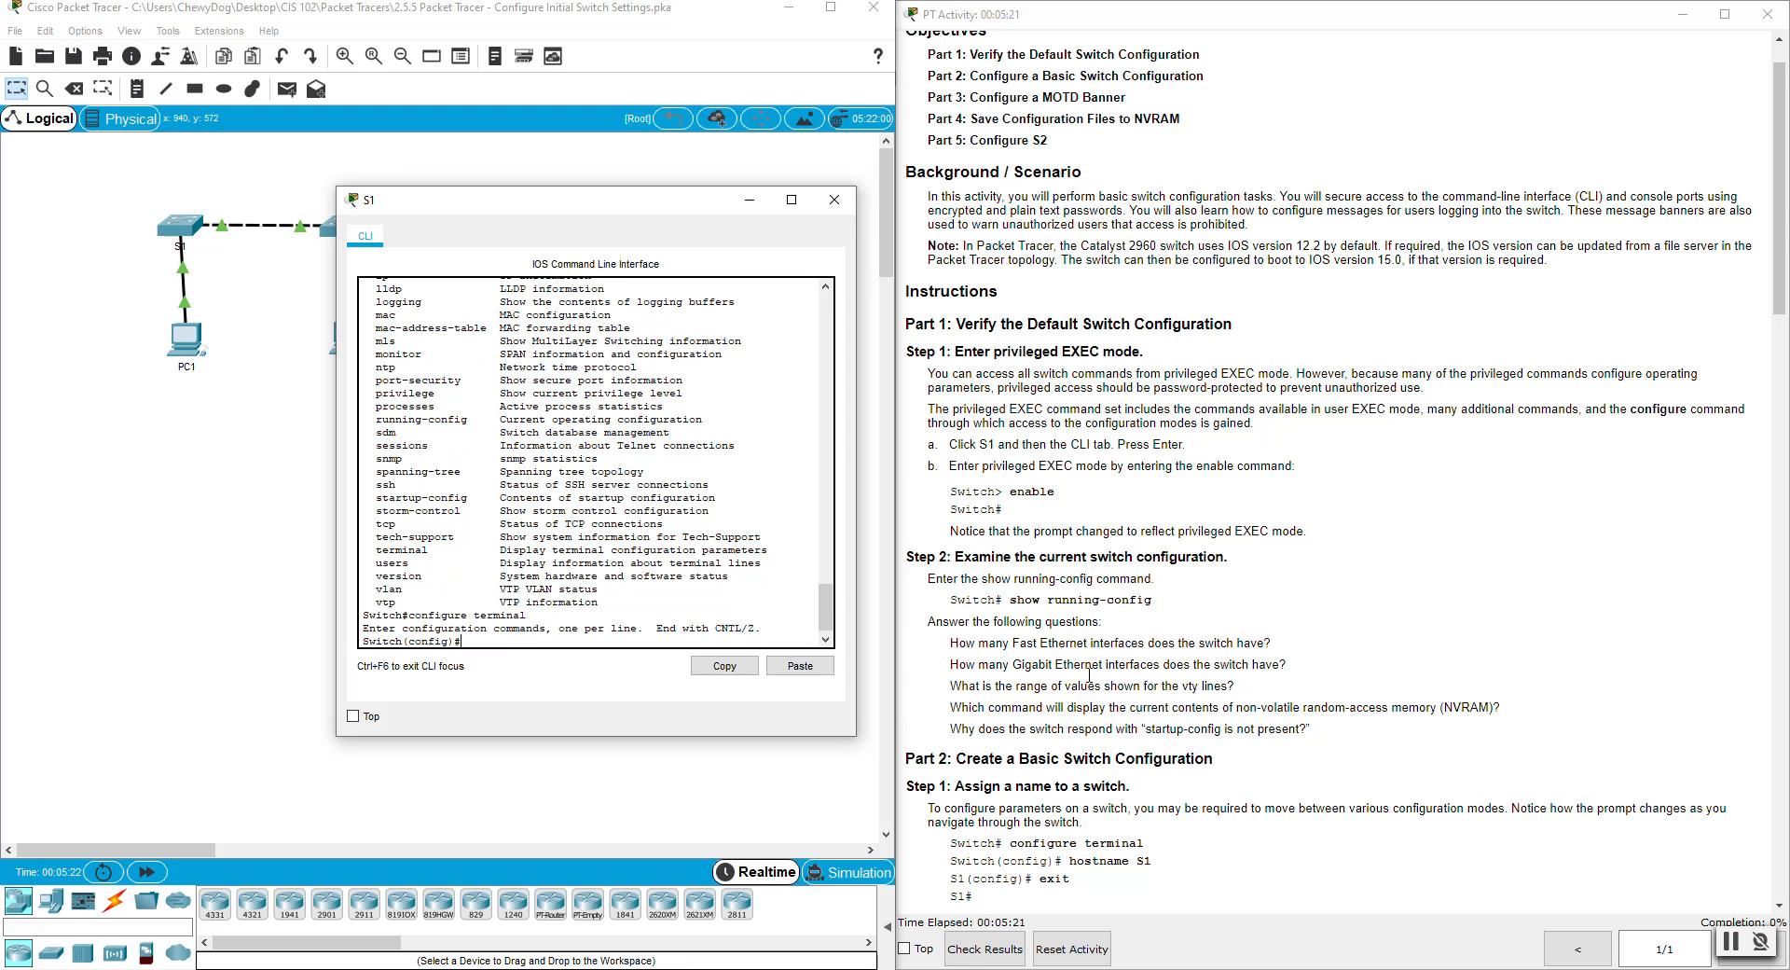
Step: Exit global configuration mode and re-enter it with the abbreviated command config t
text(exit)
key(Return)
text(config)
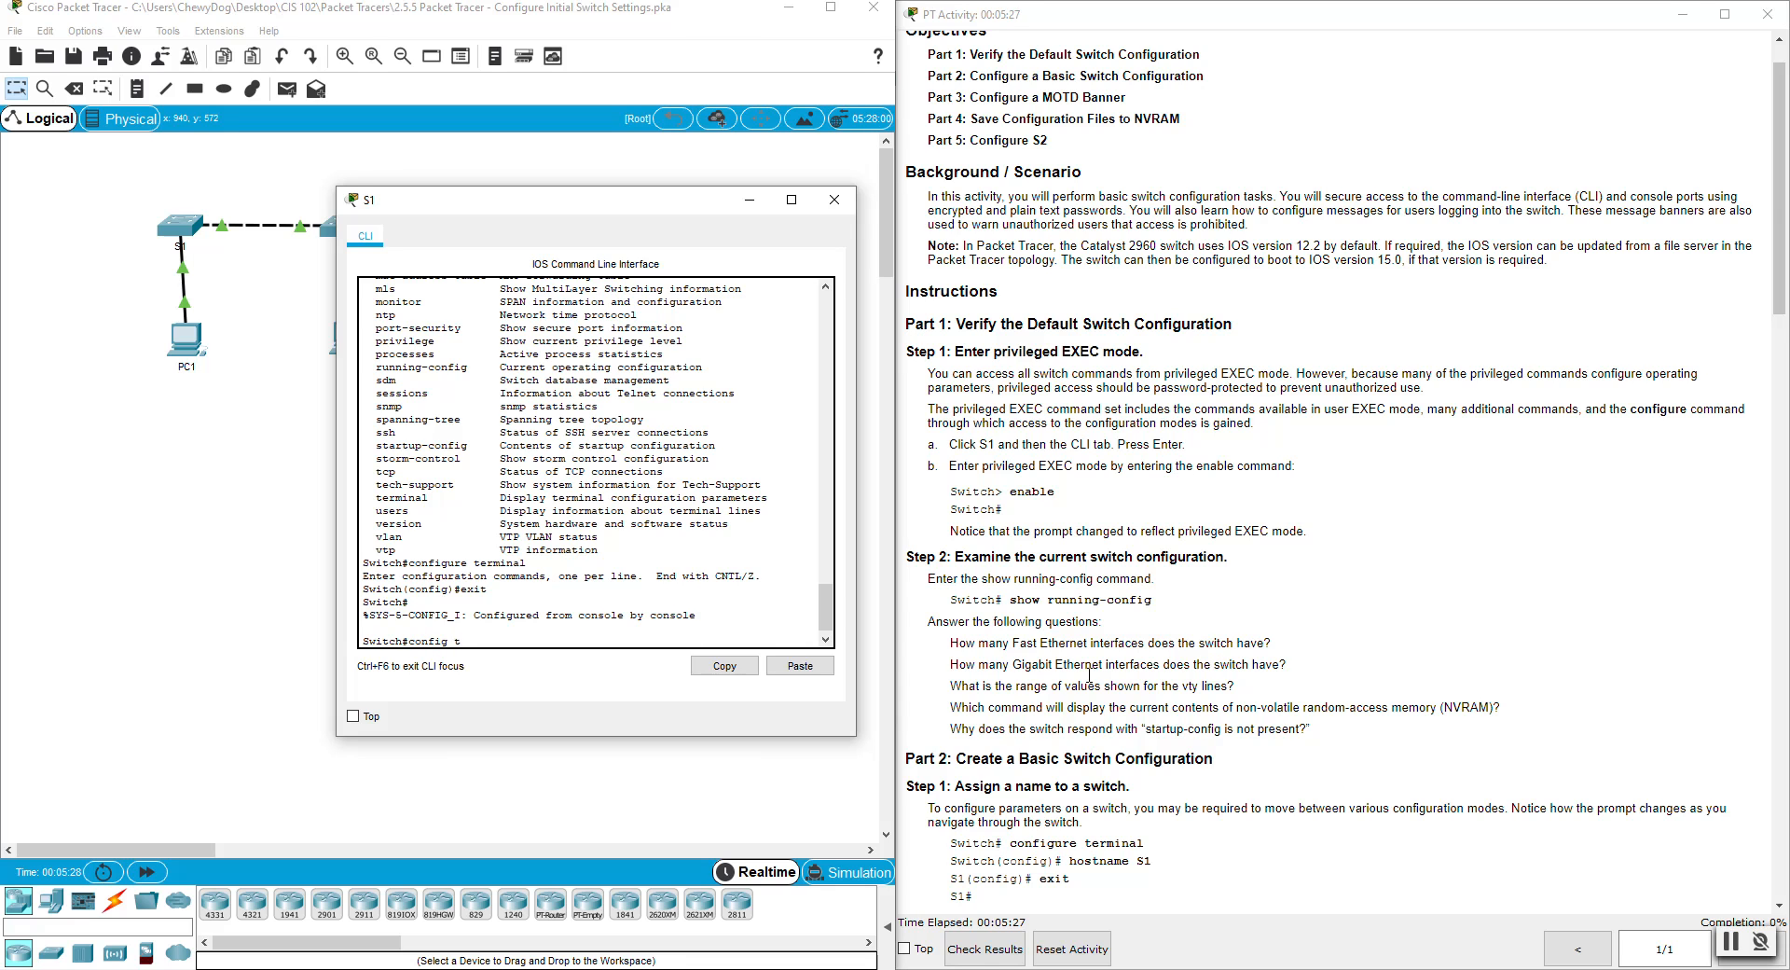
text( t)
key(Return)
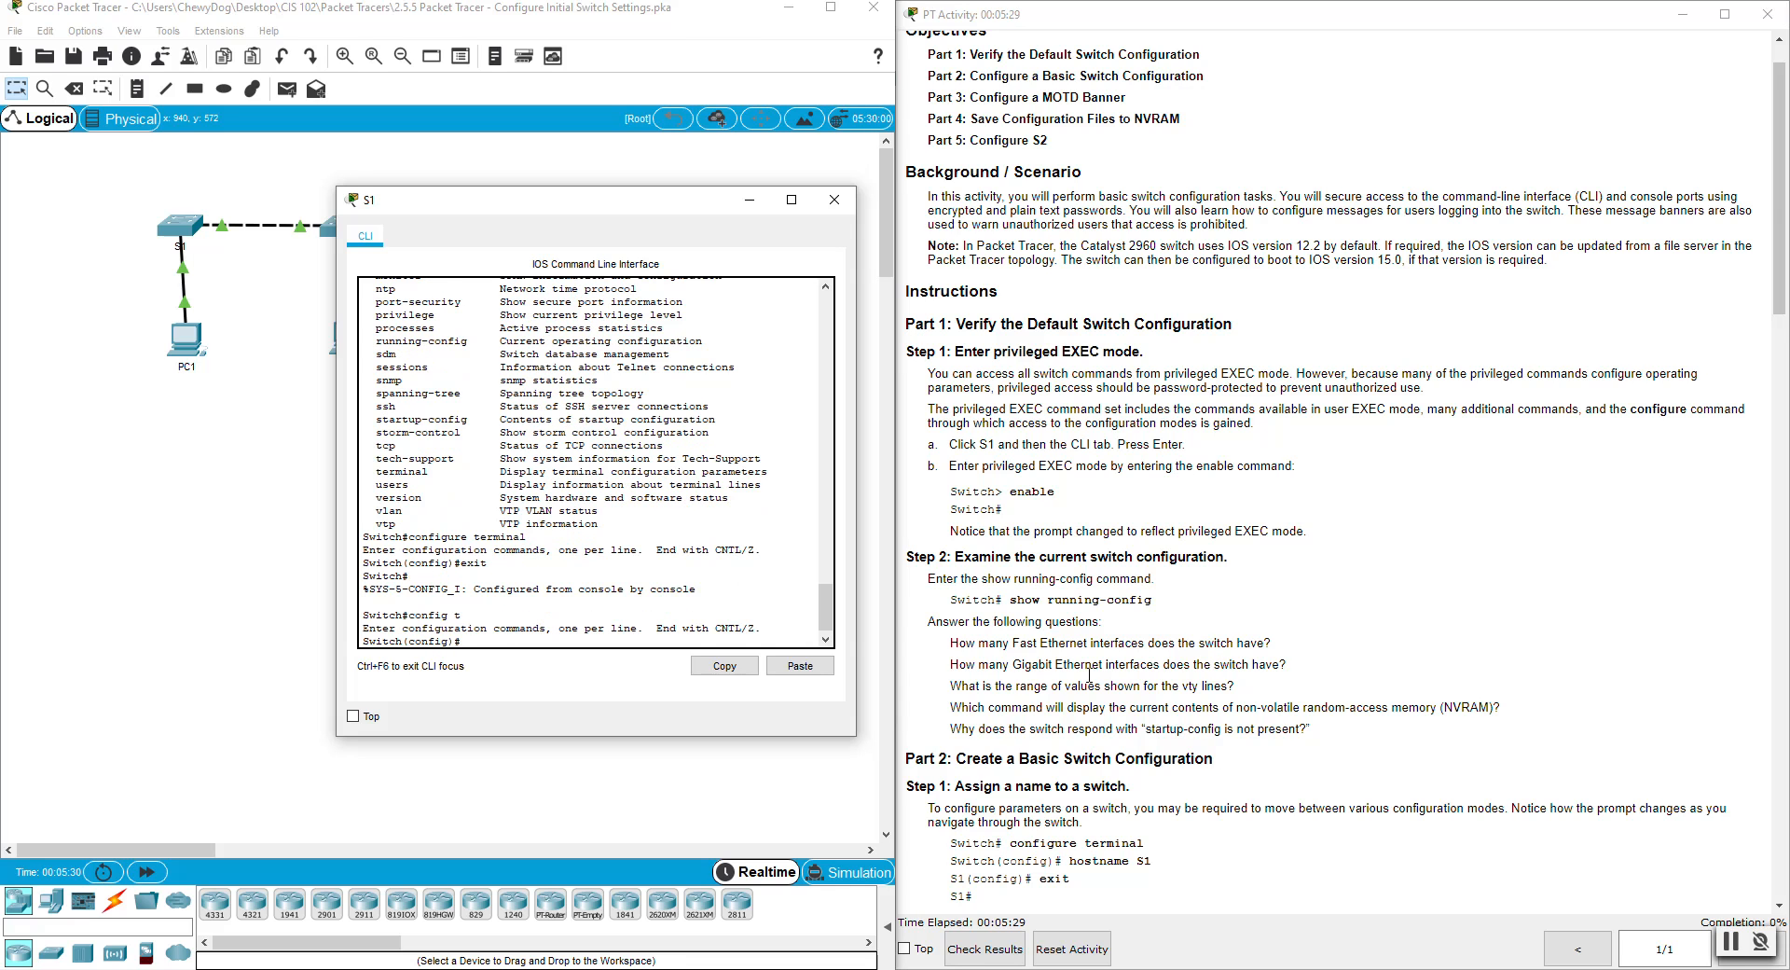
Step: Check the syntax with hostname ?, set the switch's hostname to S1, and exit to privileged EXEC mode
text(hostname)
key(BackSpace)
text(name)
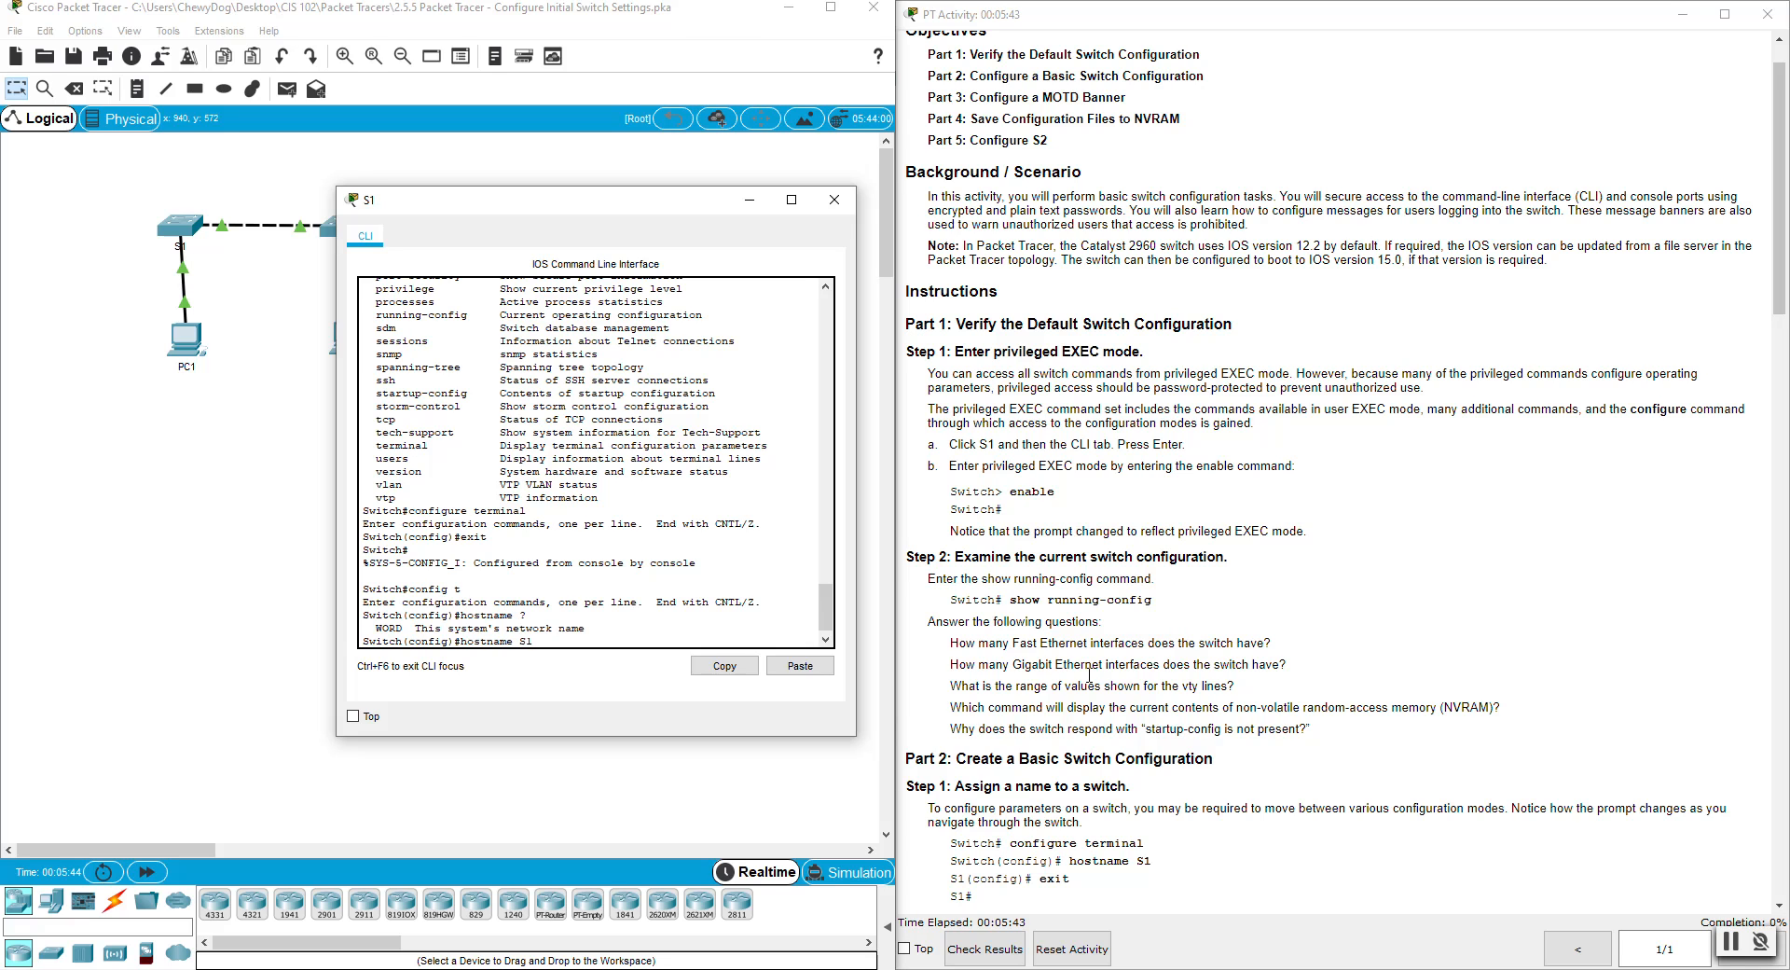
key(Return)
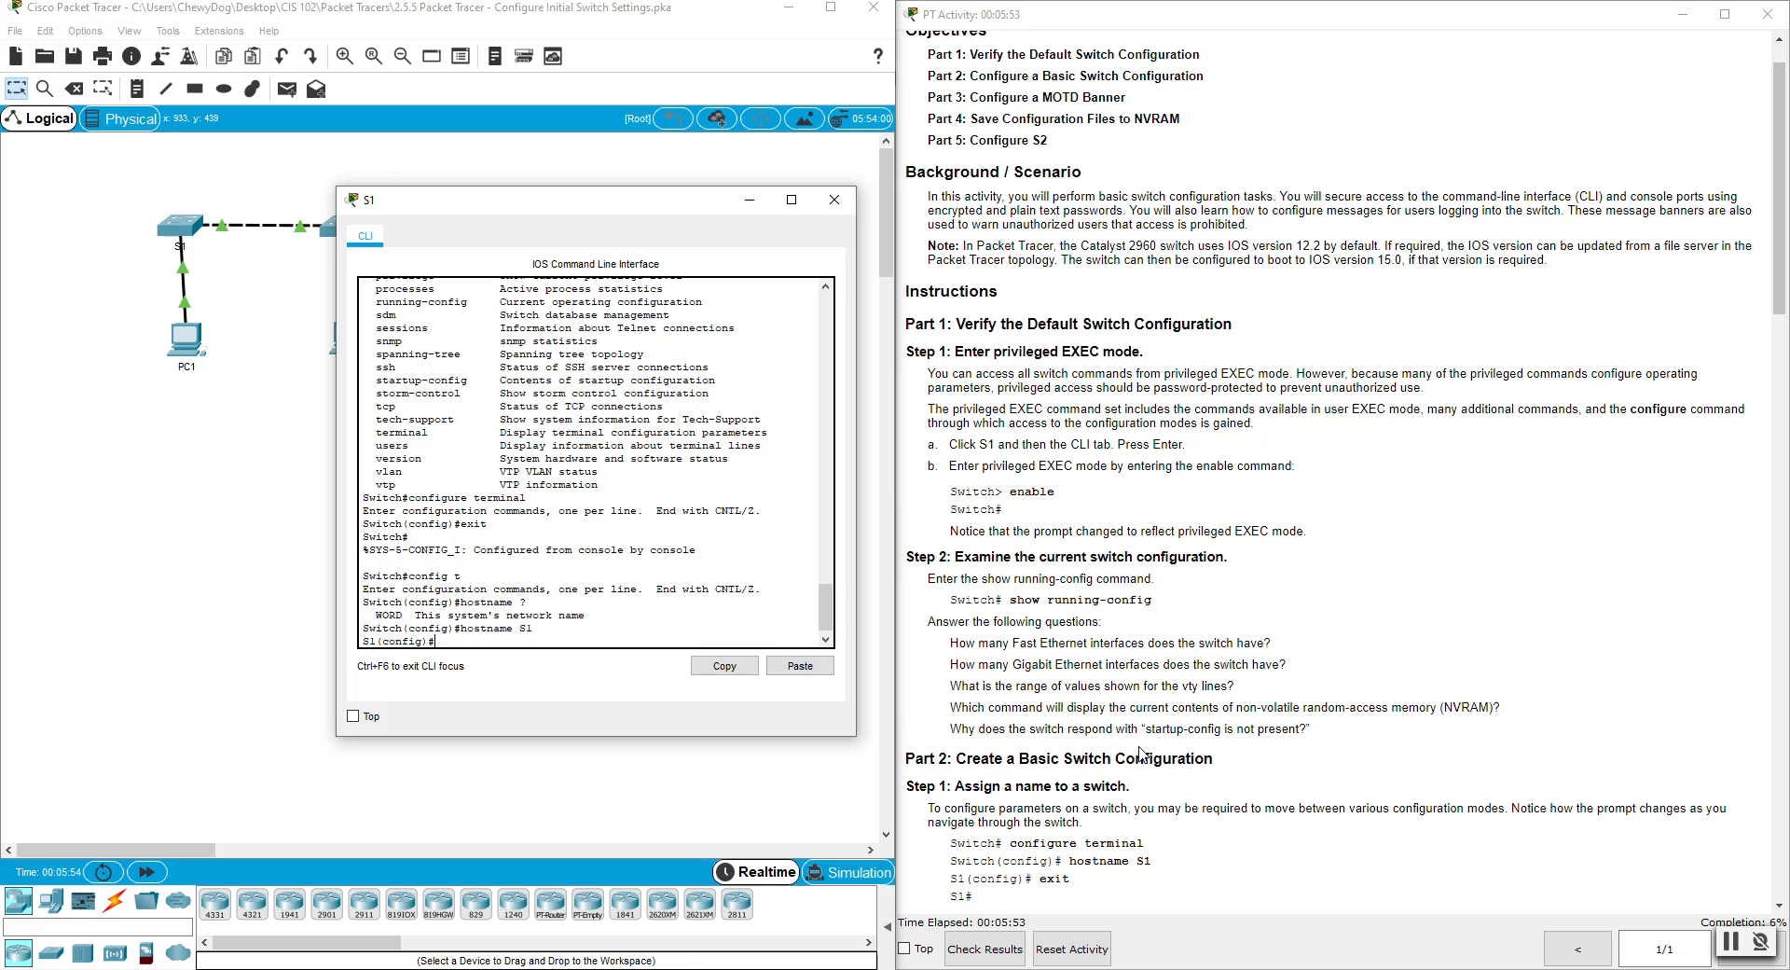
text(ei)
text(xit)
key(Return)
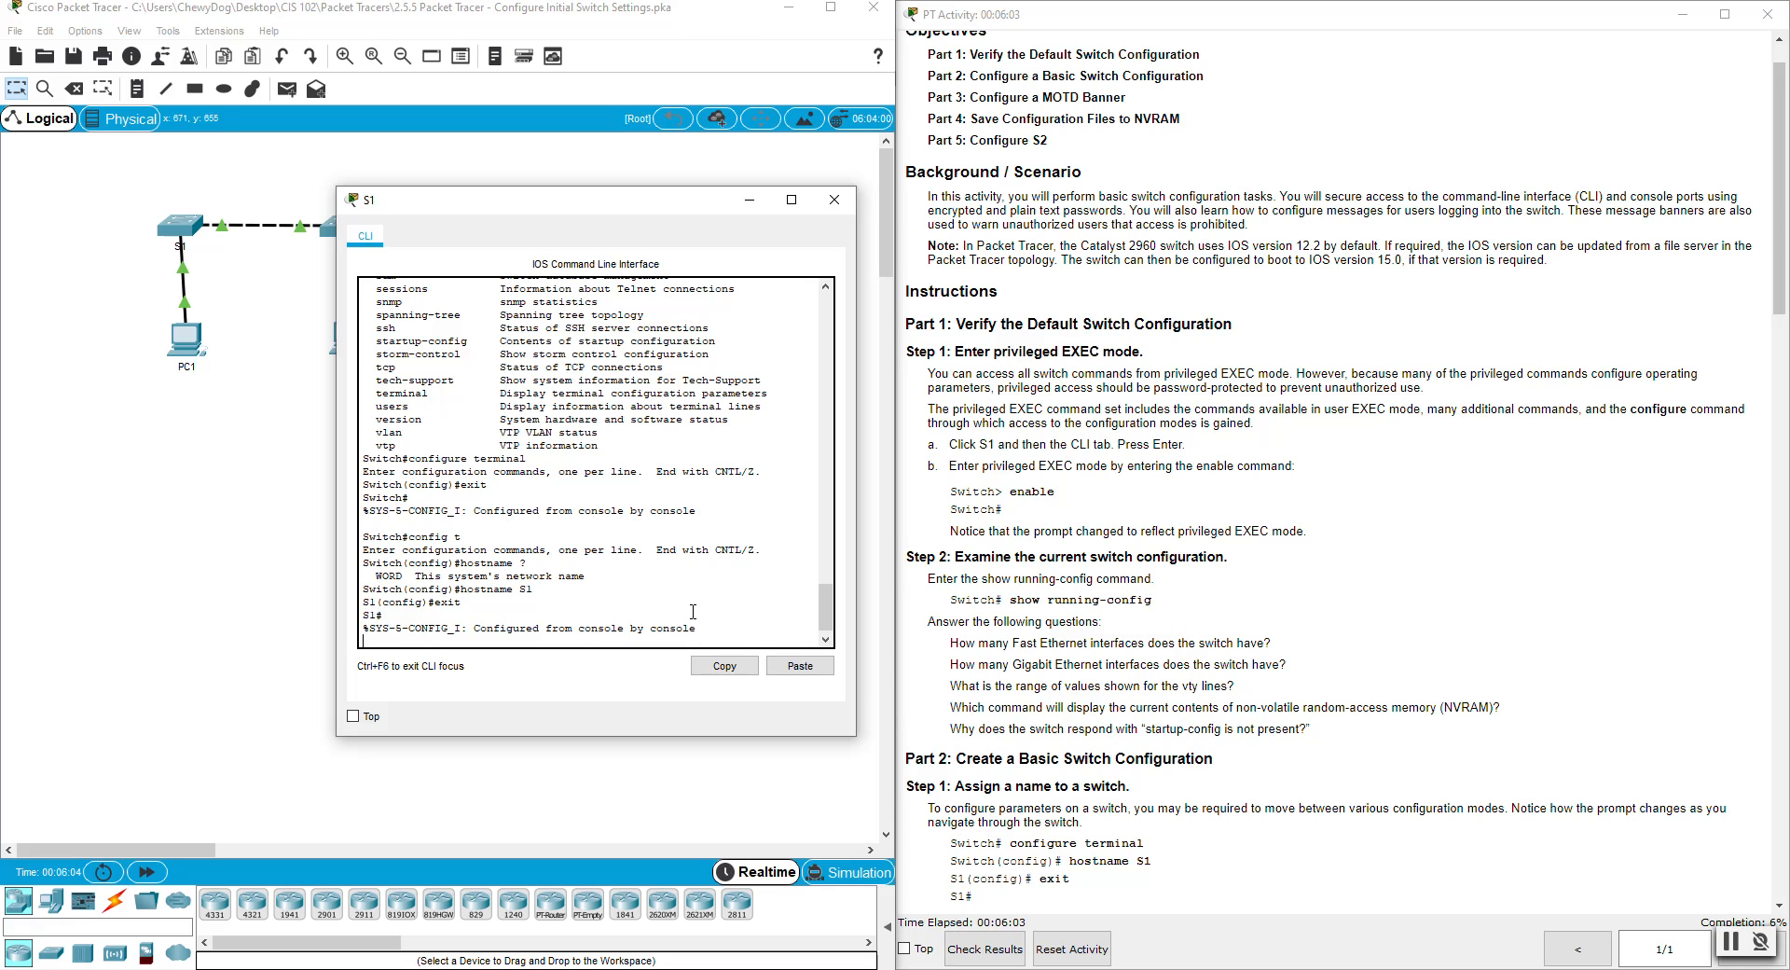
key(Return)
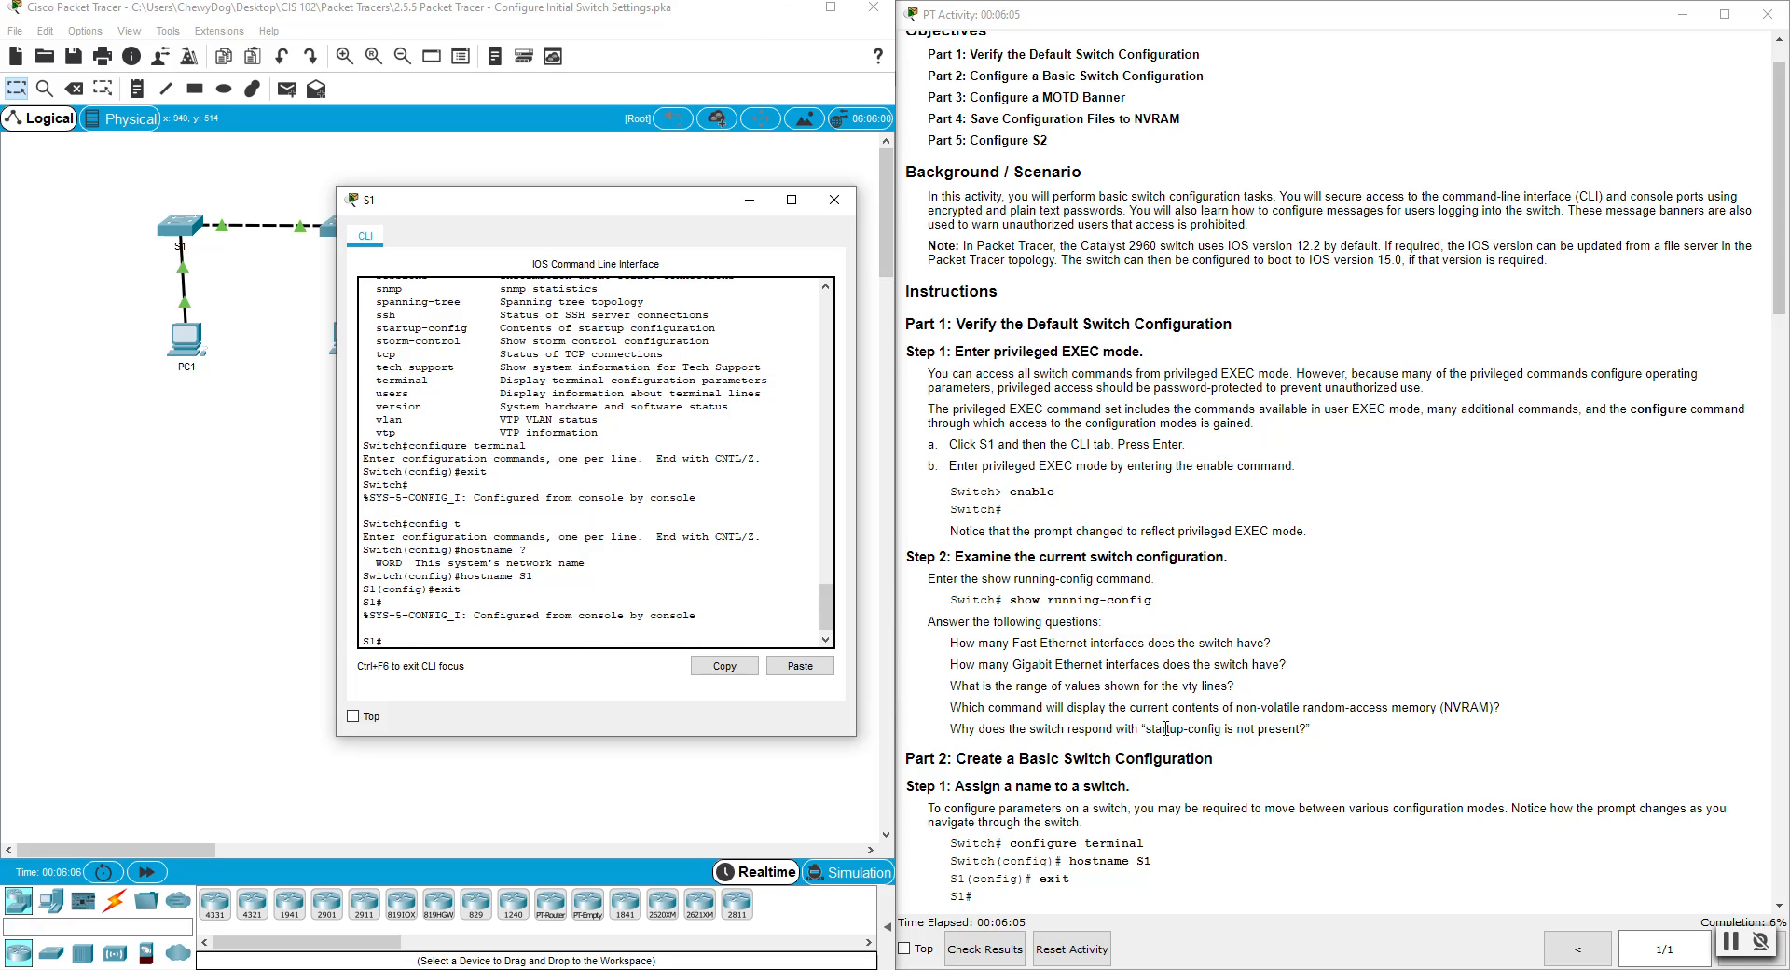
Step: Enter global configuration mode with config t and open the console line's configuration with line console 0
scroll(1142, 686, down, 2)
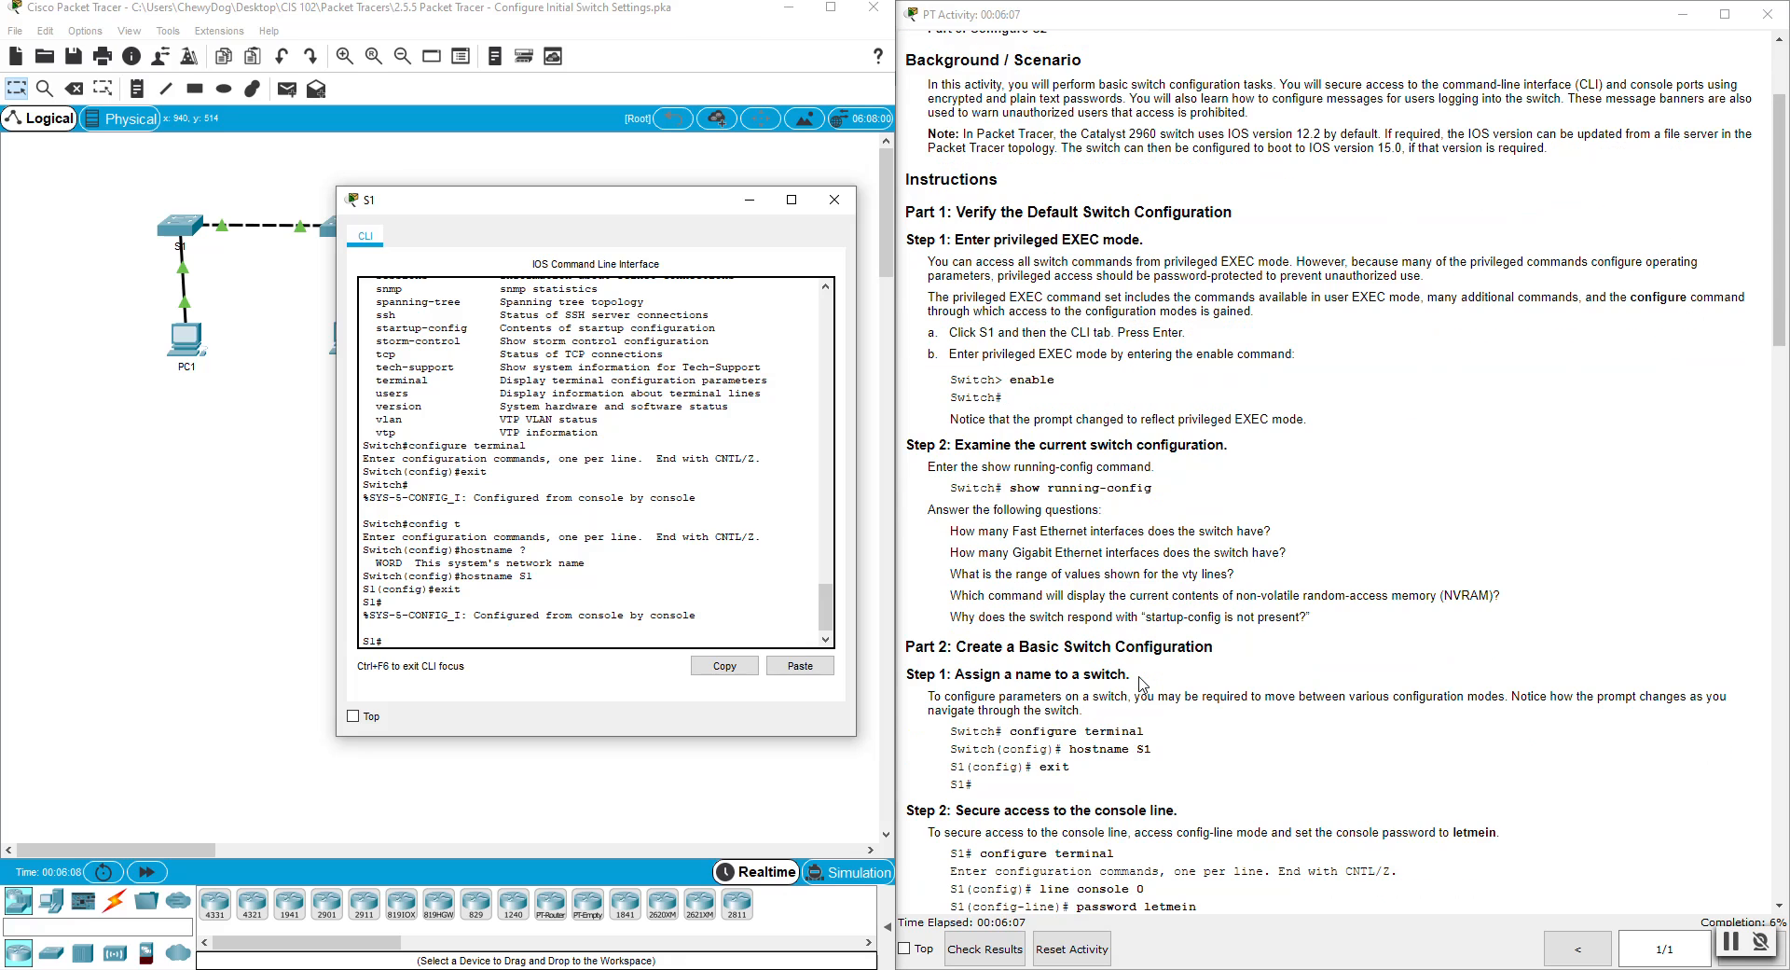
scroll(1142, 685, down, 4)
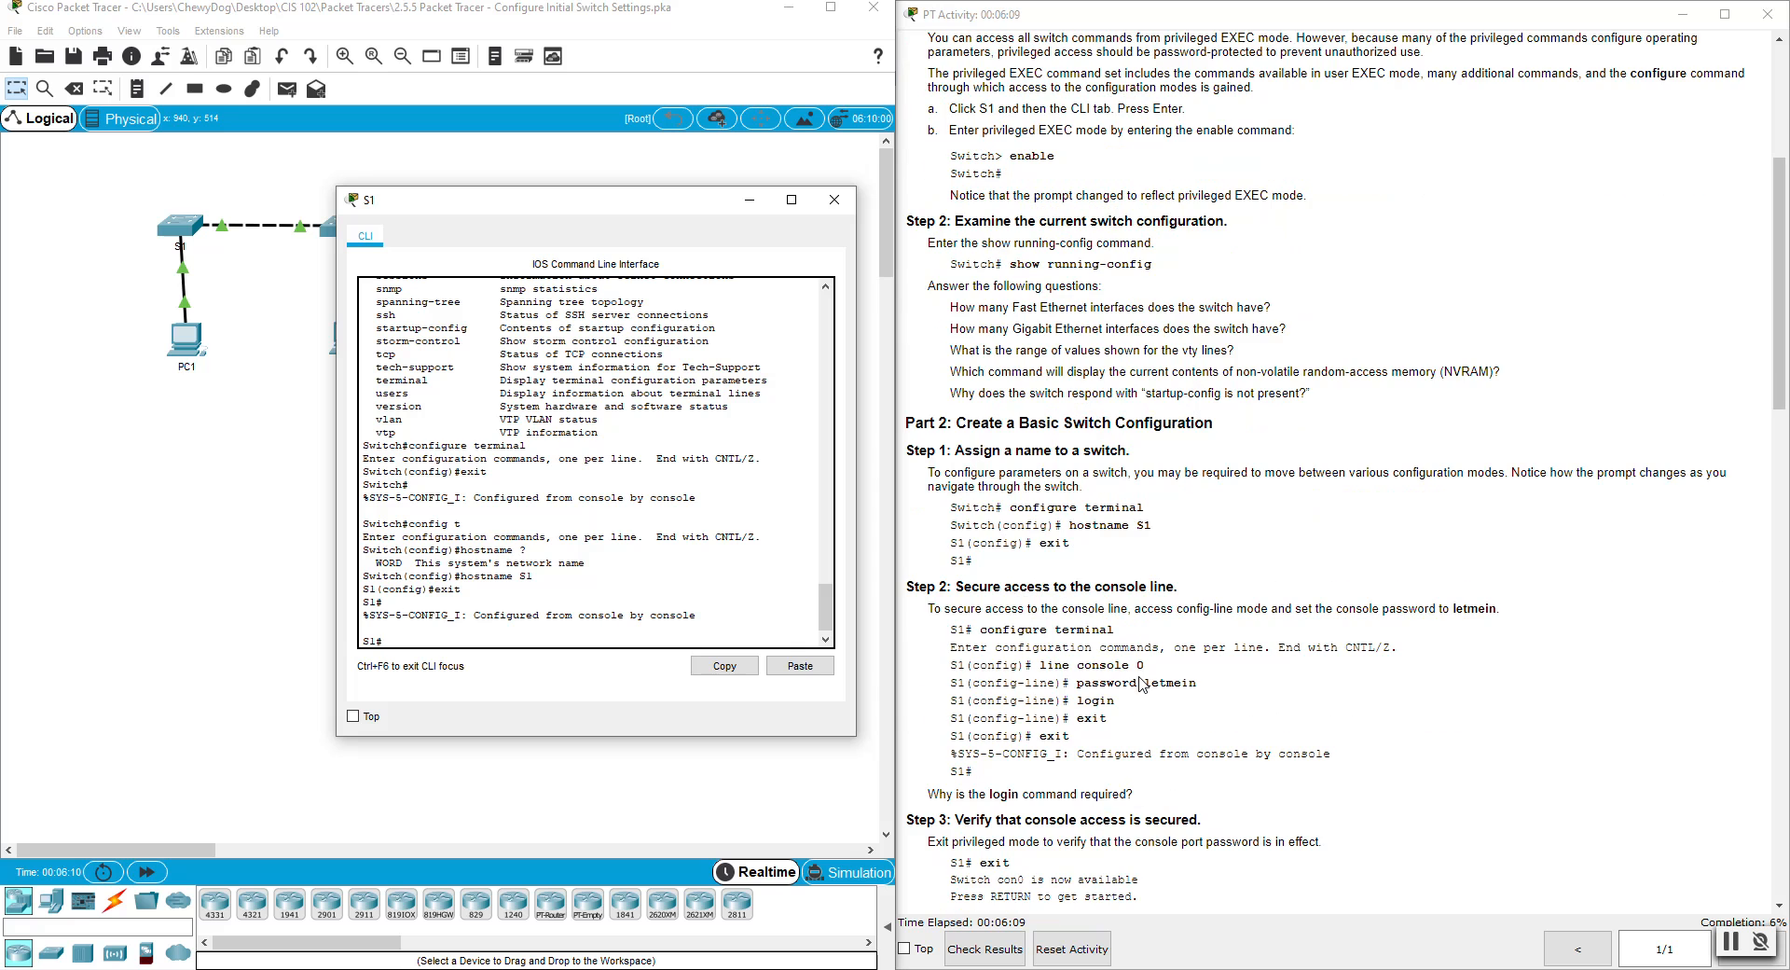
scroll(1142, 685, down, 2)
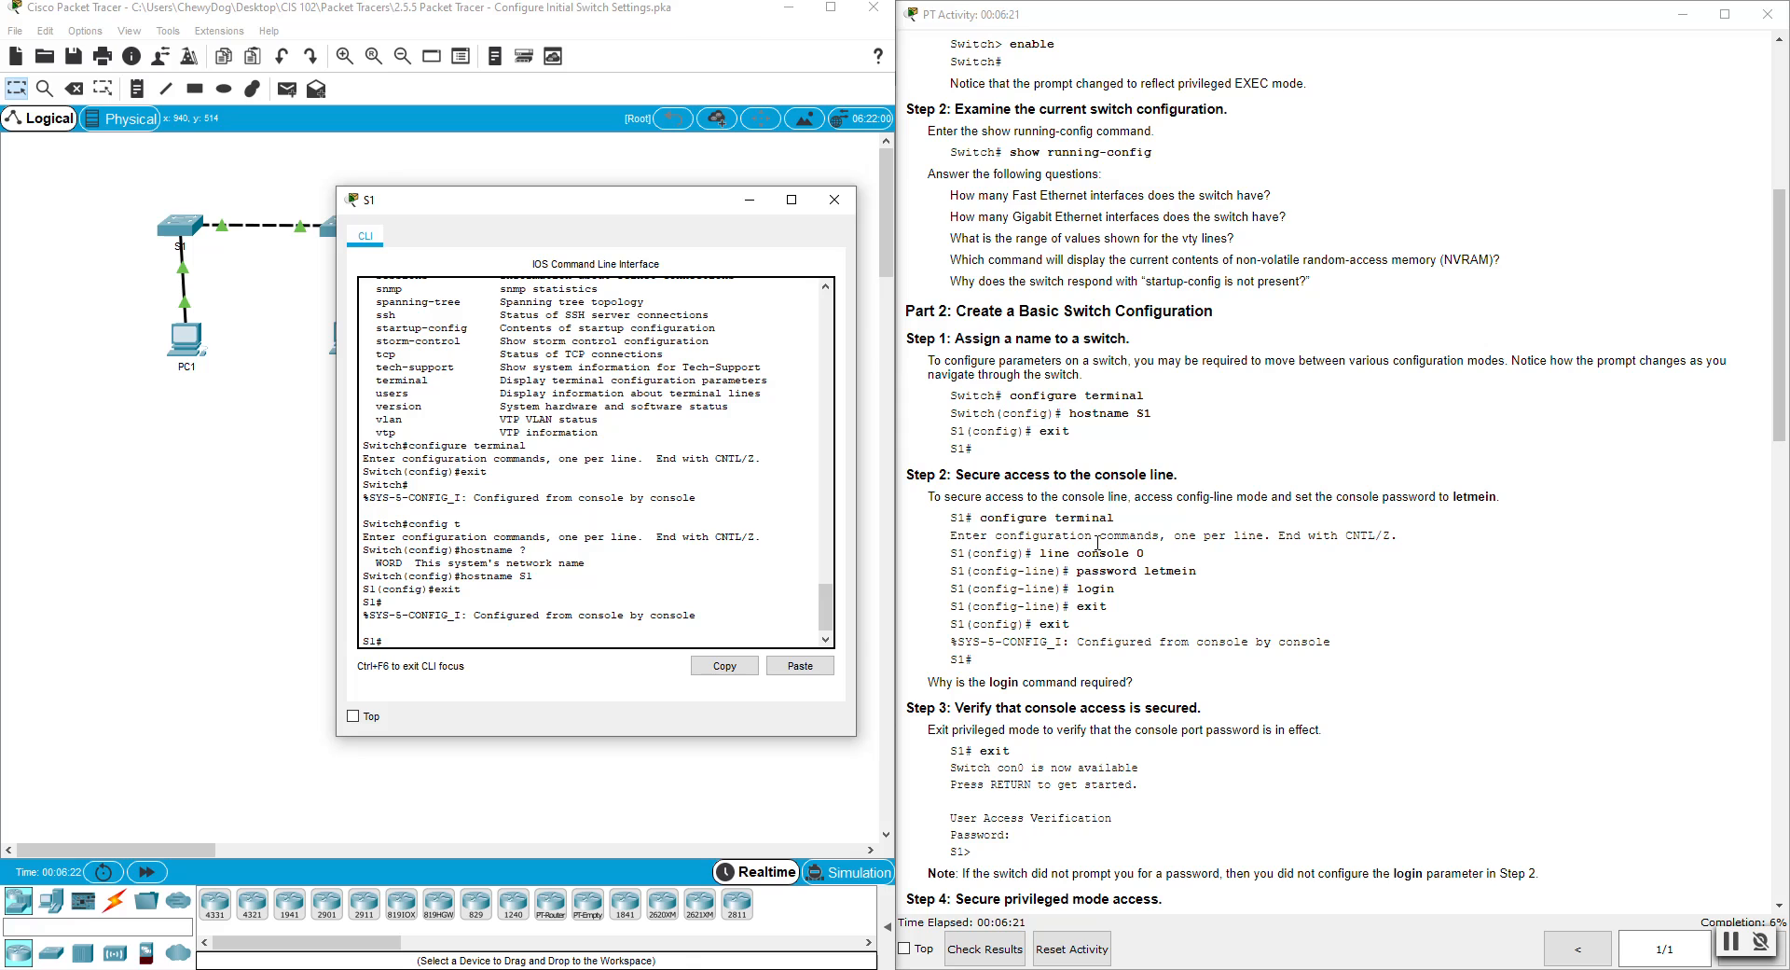
text(config t)
key(Return)
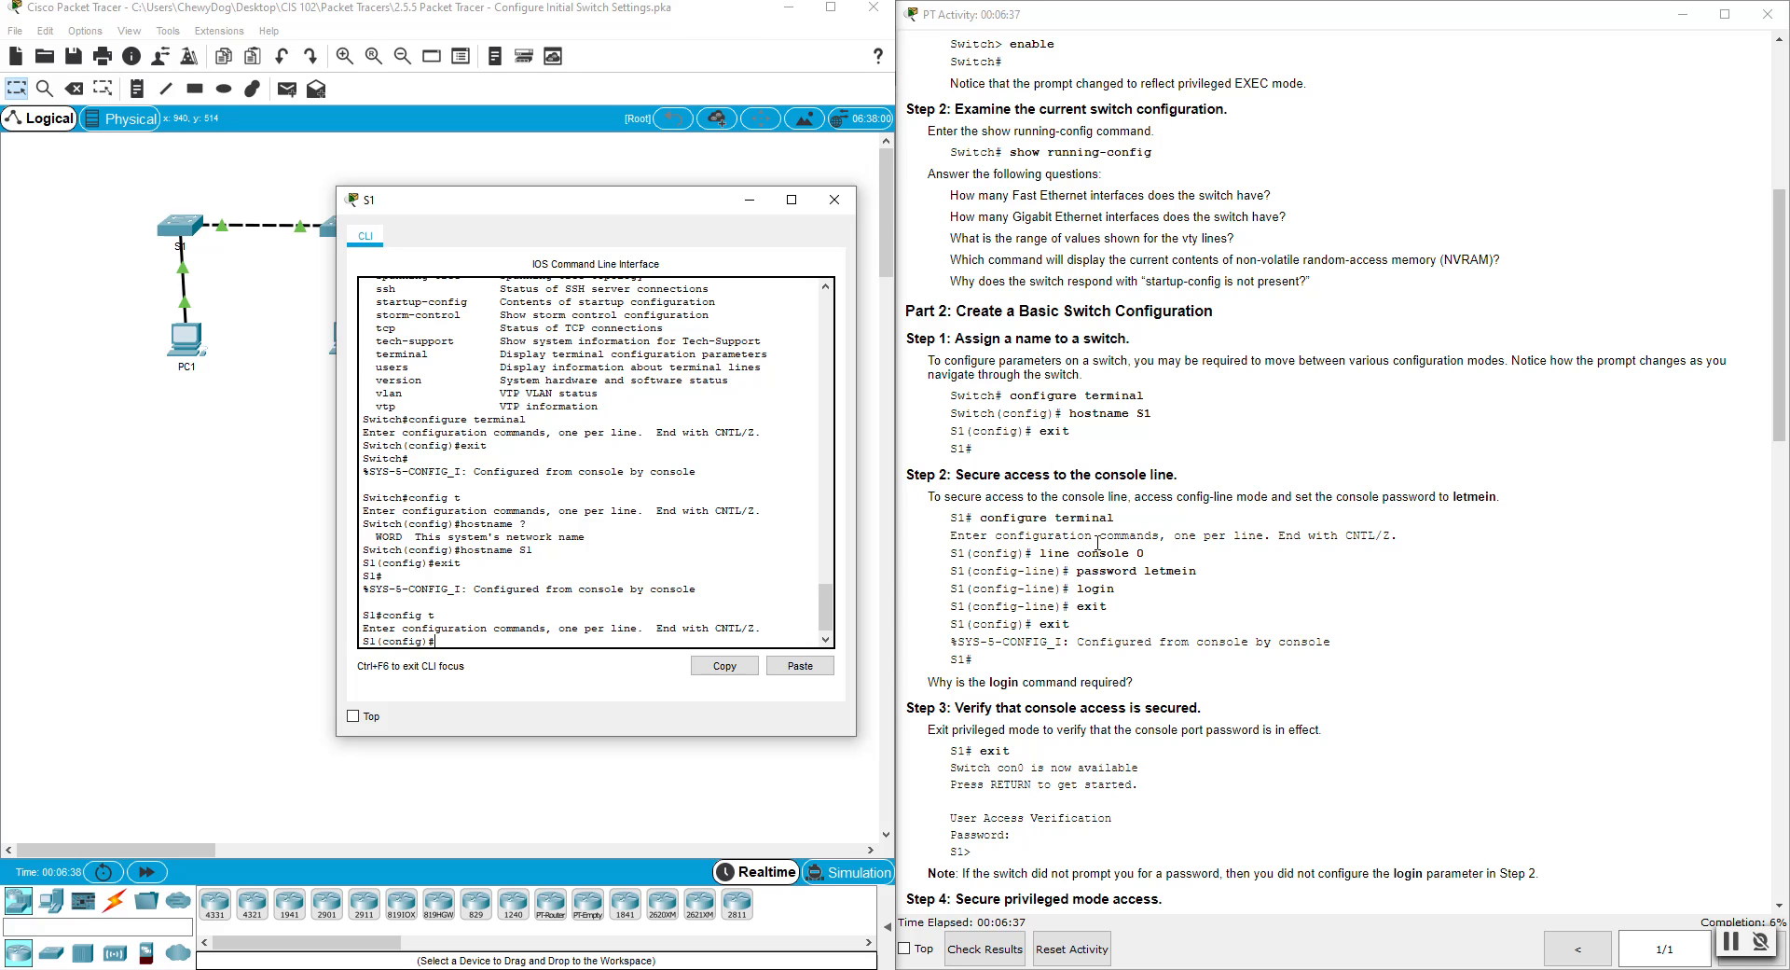
text(line console)
text(0)
key(Return)
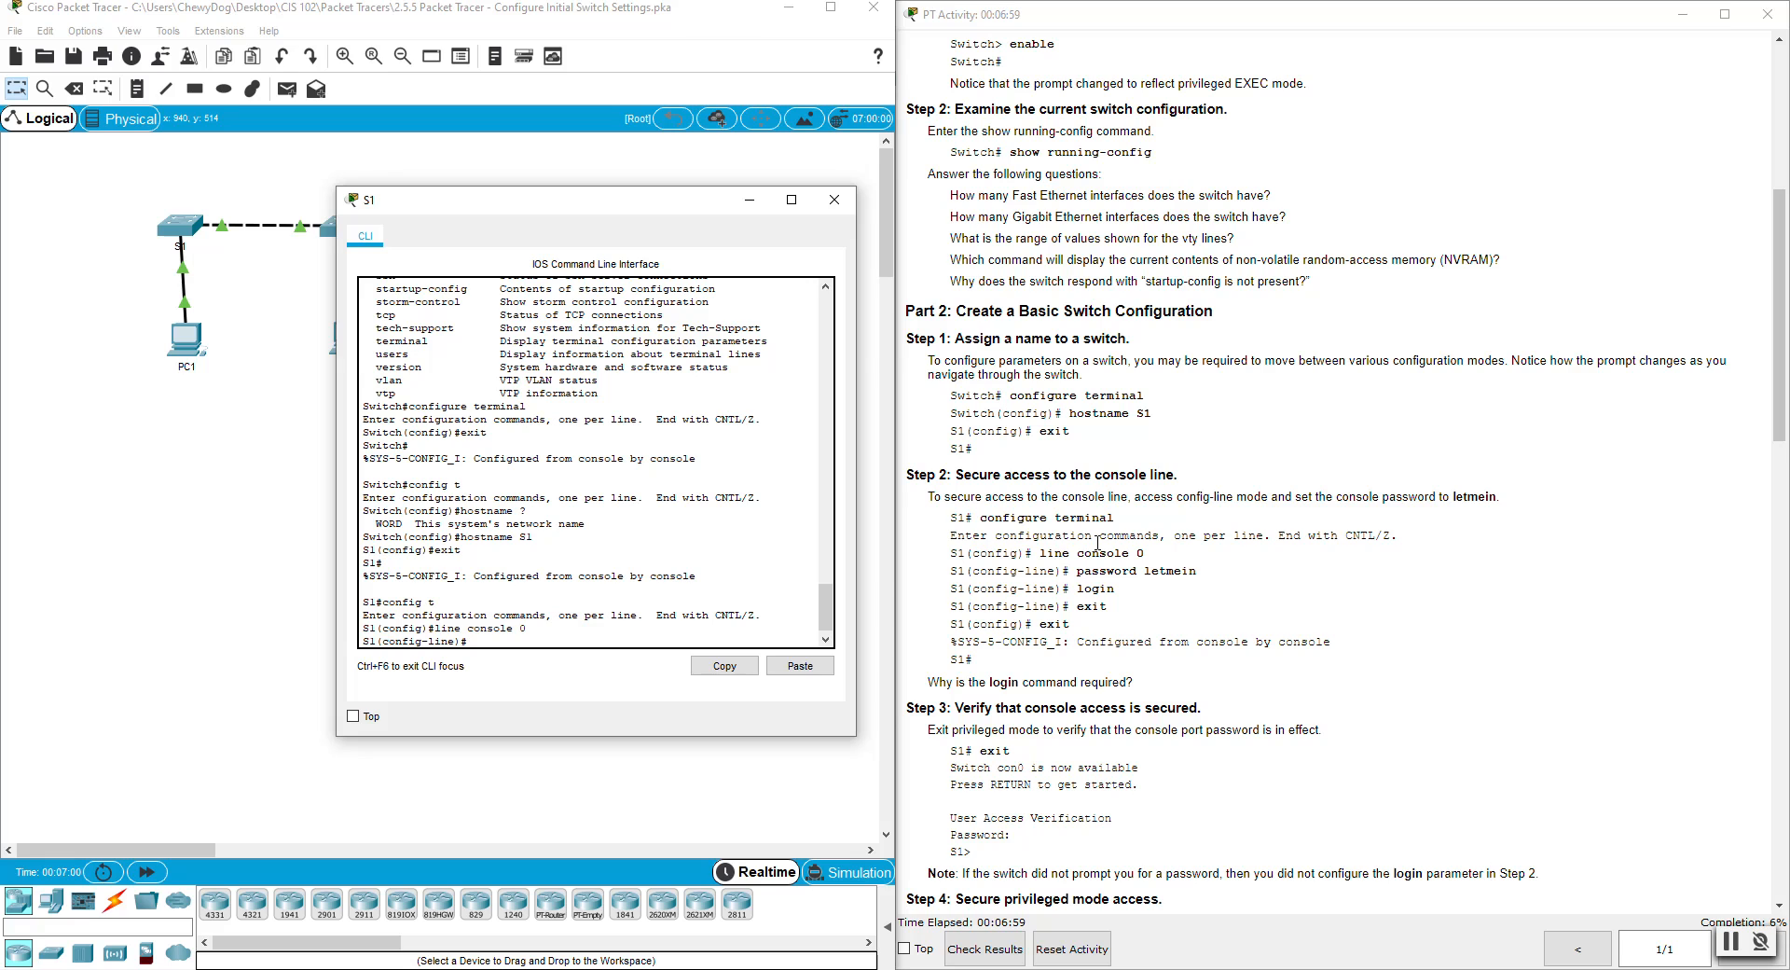
Step: Set the console line password, require it with login, and exit to privileged EXEC mode
text(password l)
text(etmein)
key(Return)
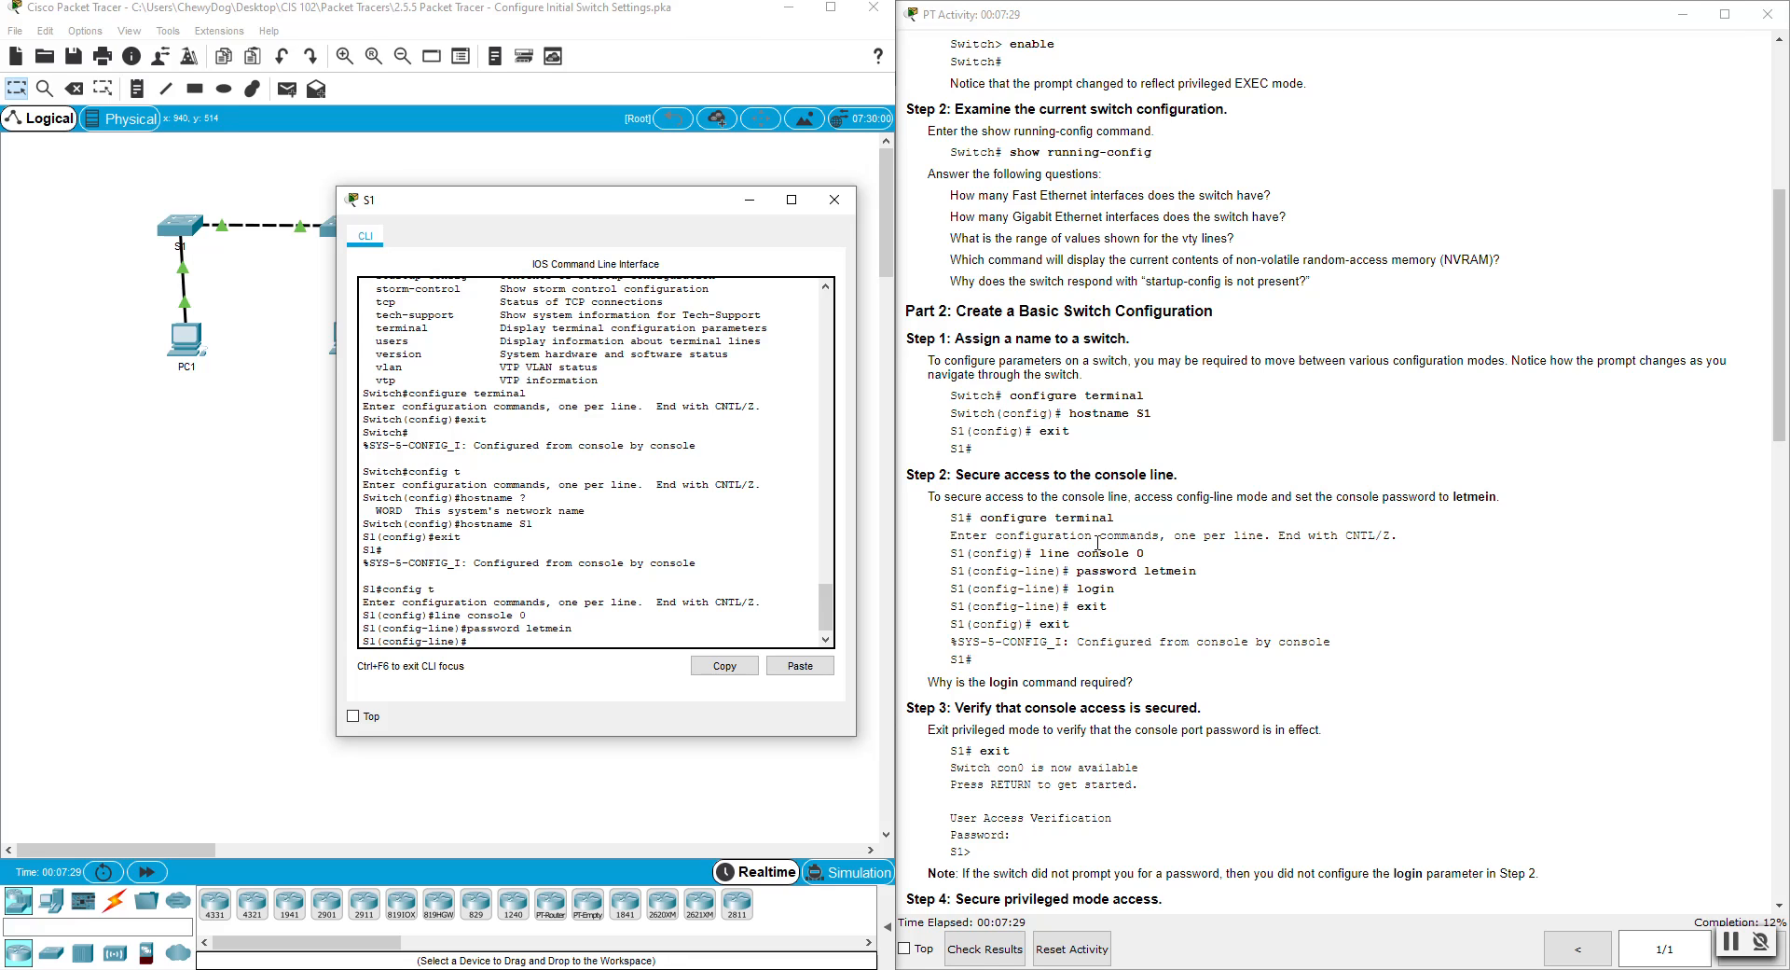
text(login)
key(Return)
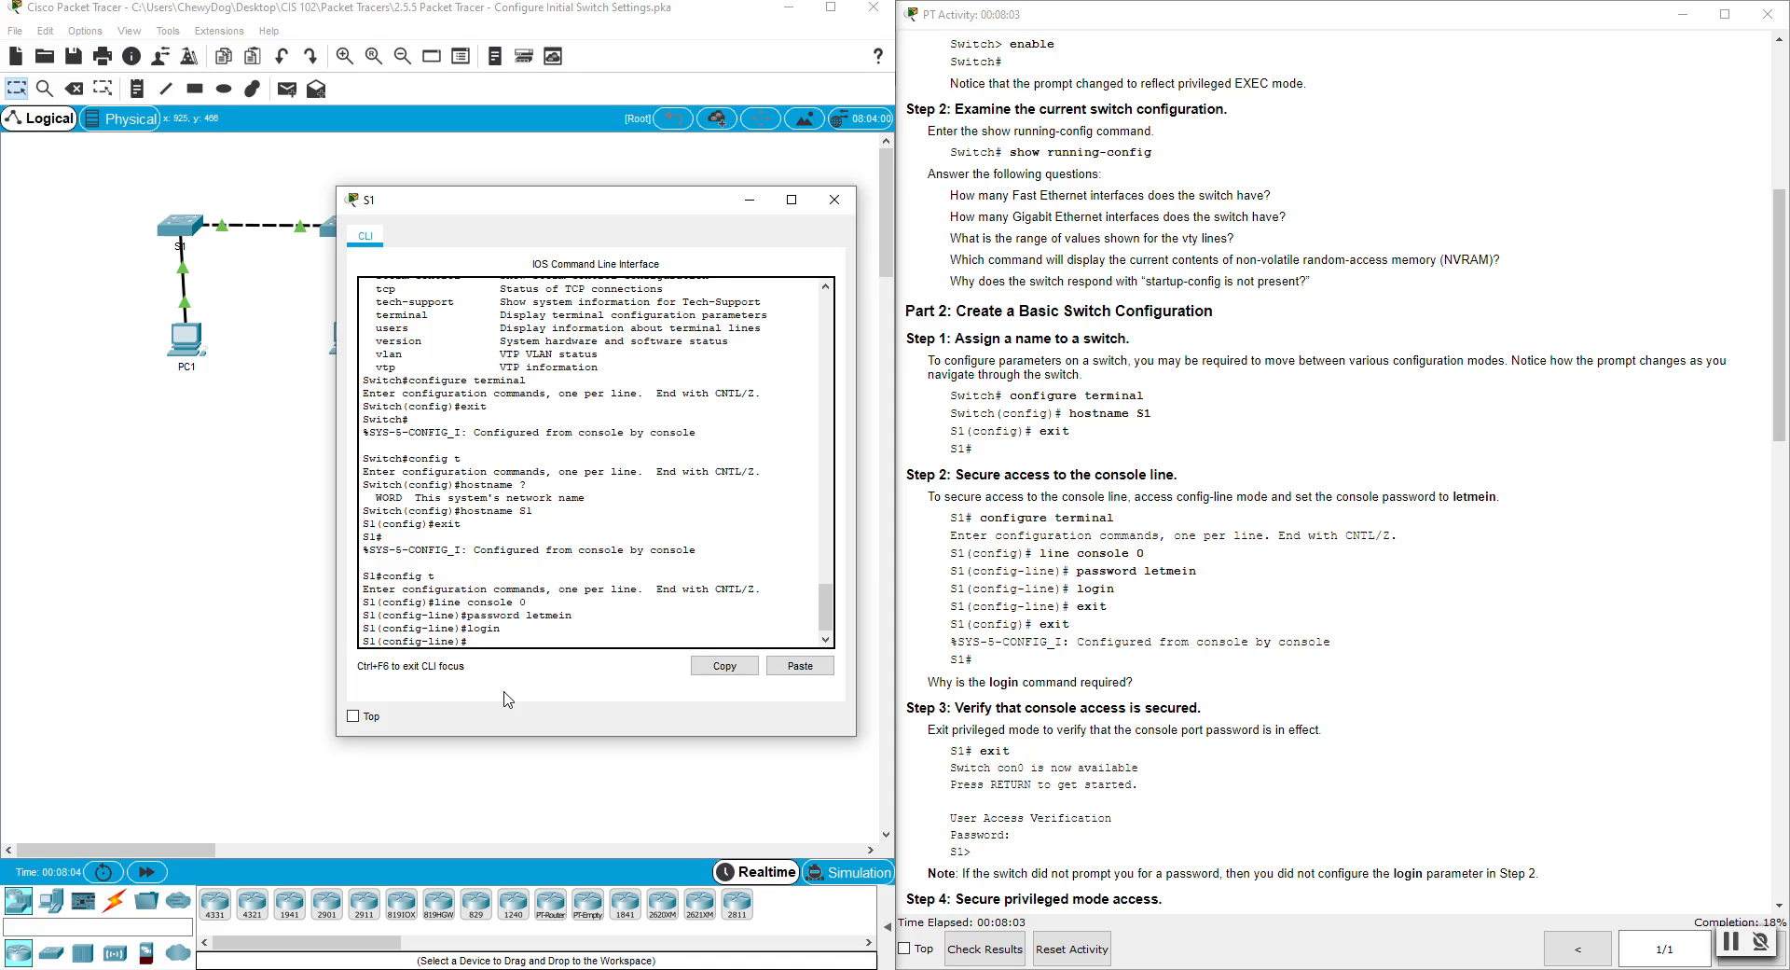
text(it)
key(Return)
text(exit)
key(Return)
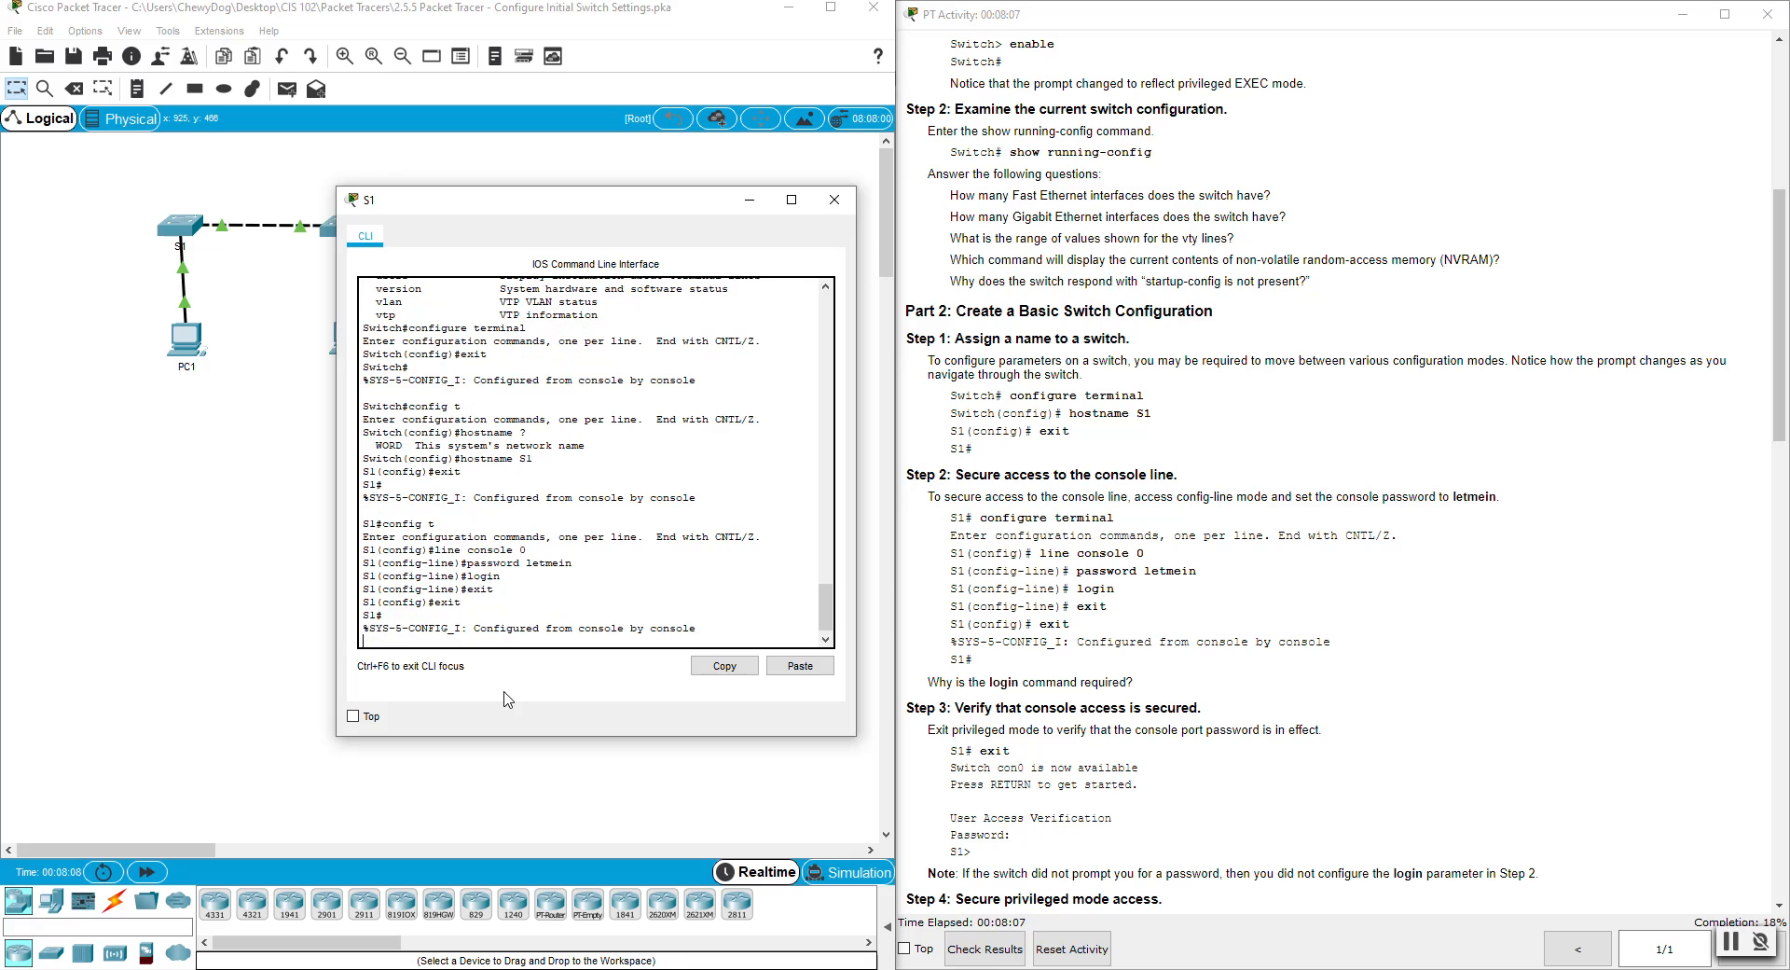
Step: Log out of S1 with exit and log back in to user EXEC mode with the console password
key(Return)
text(exit)
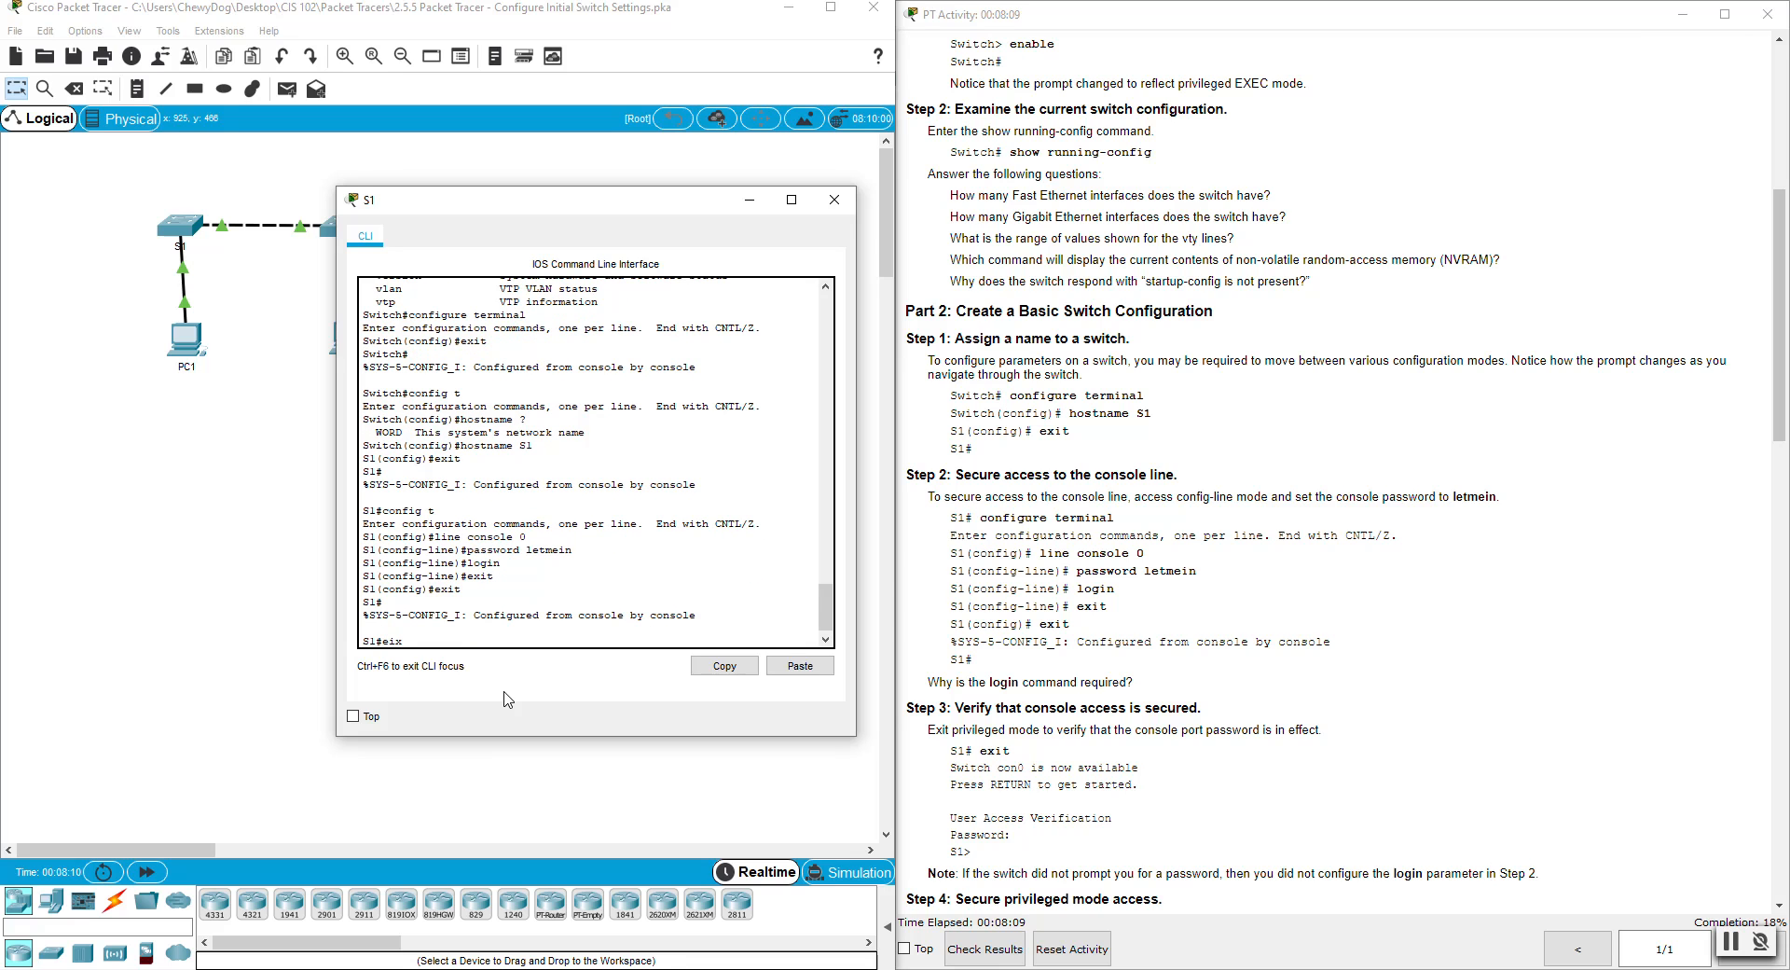
key(Return)
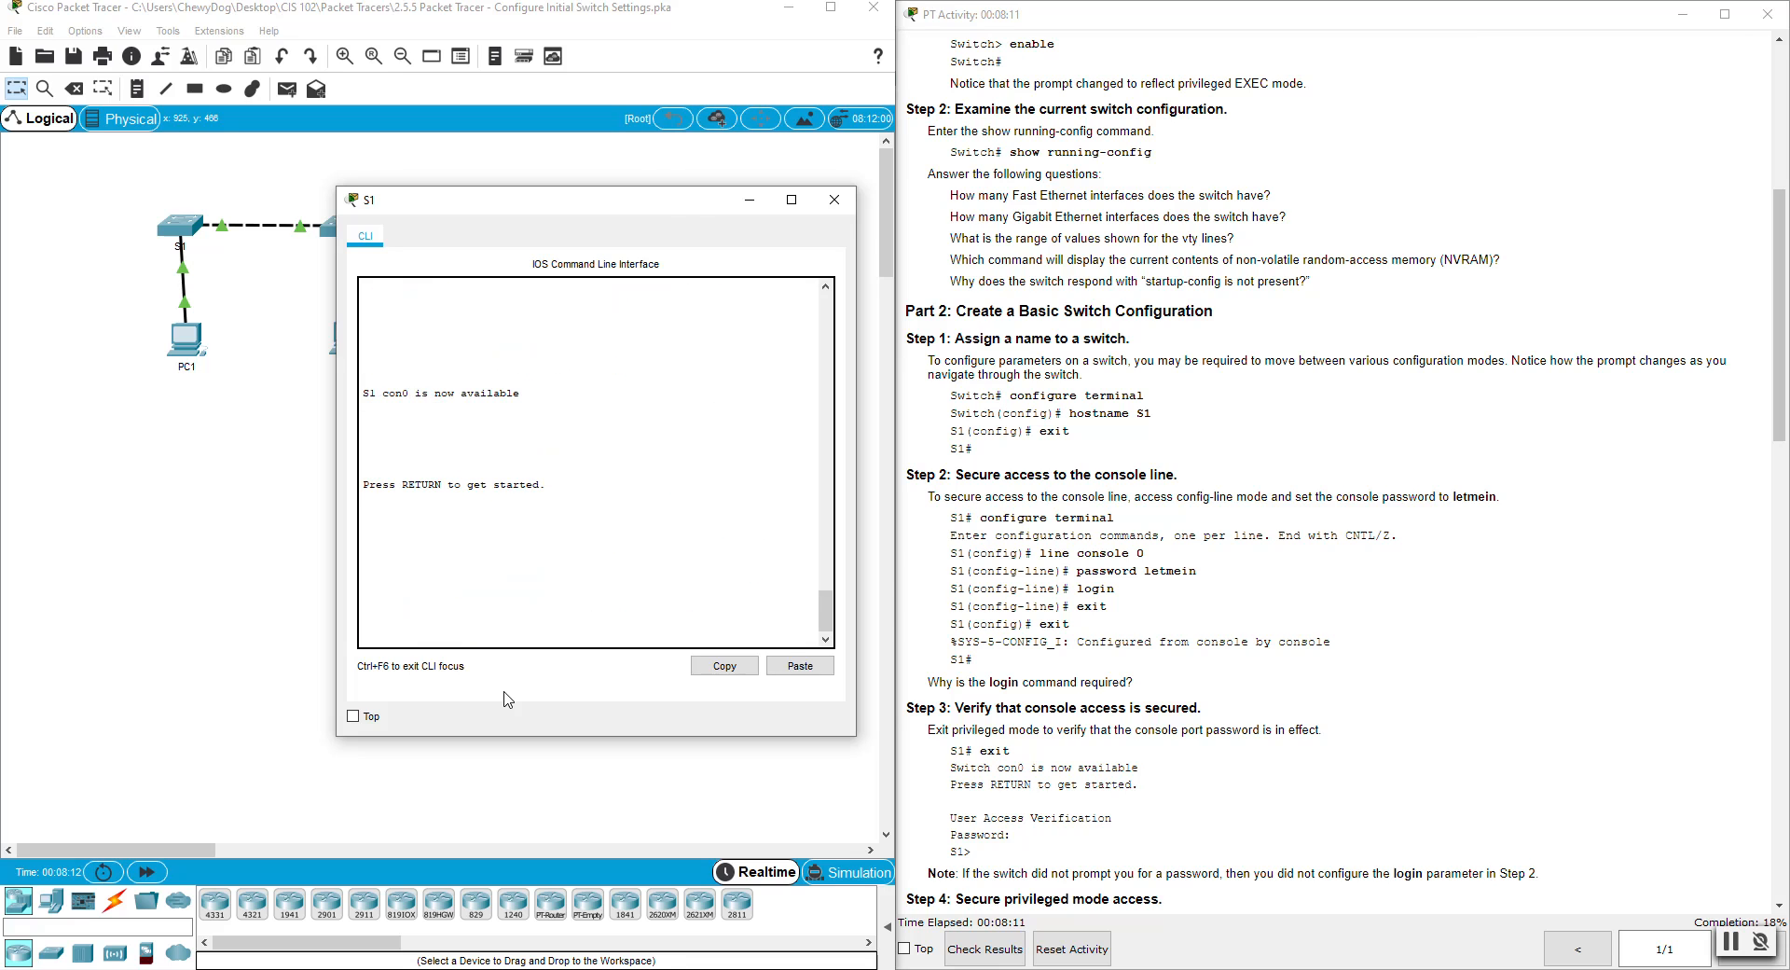
key(Return)
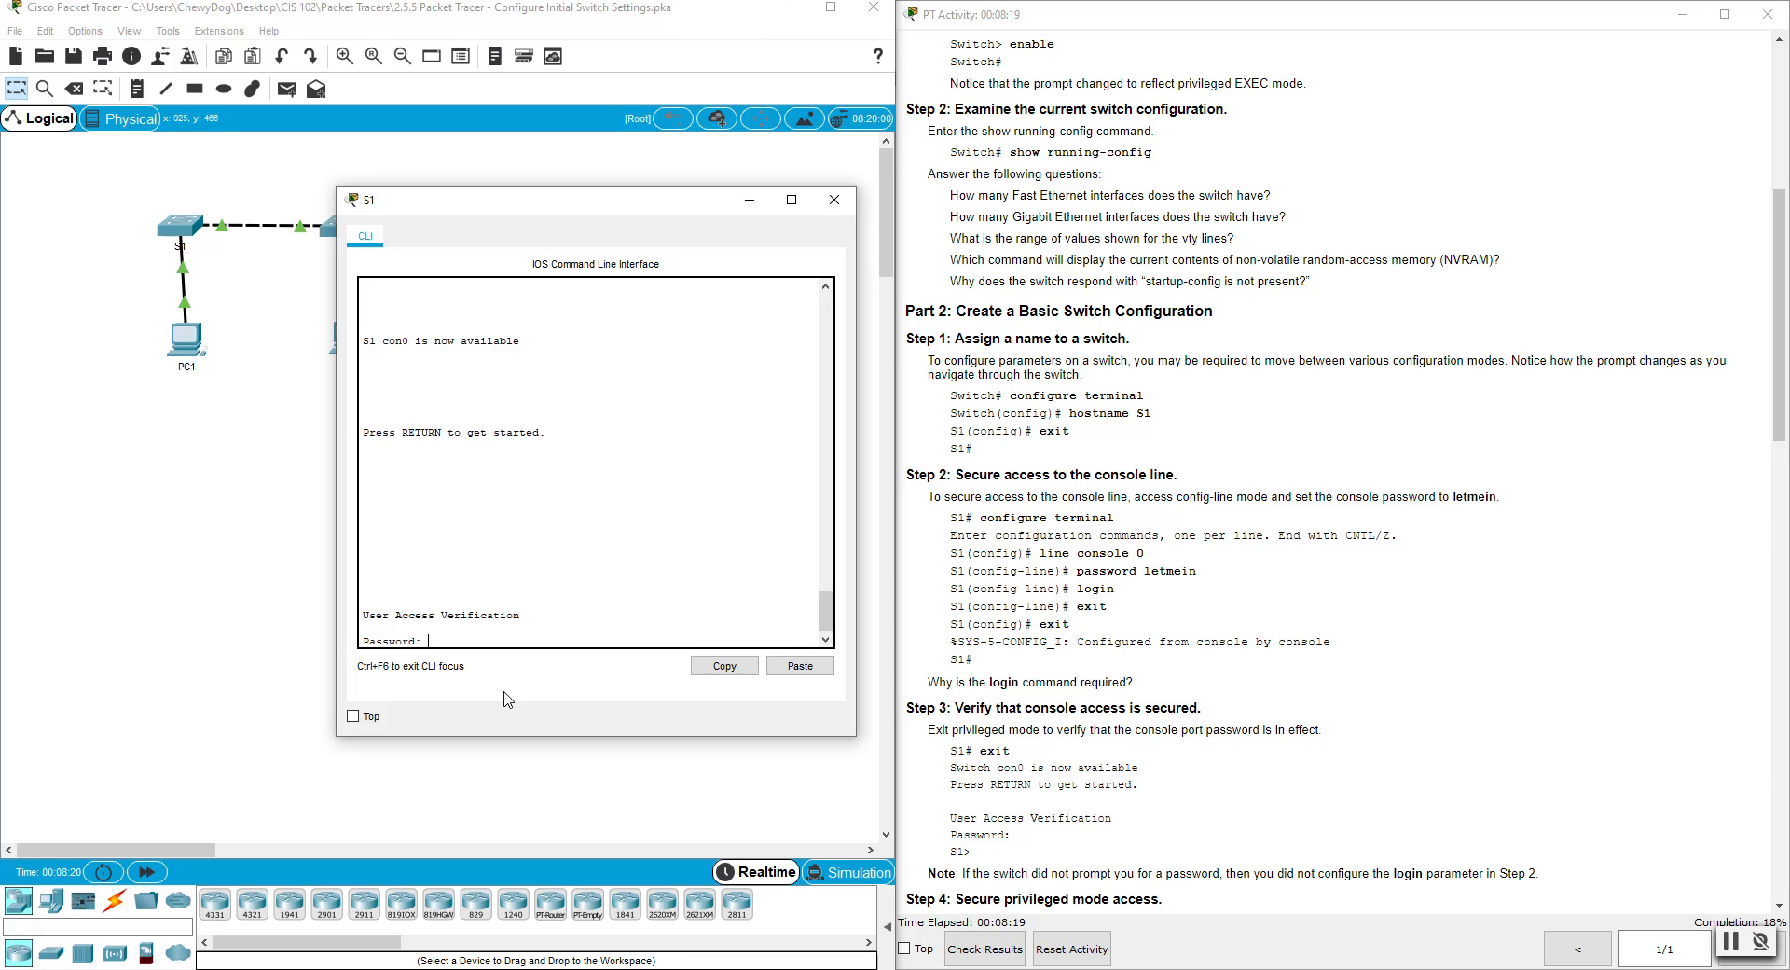
key(Return)
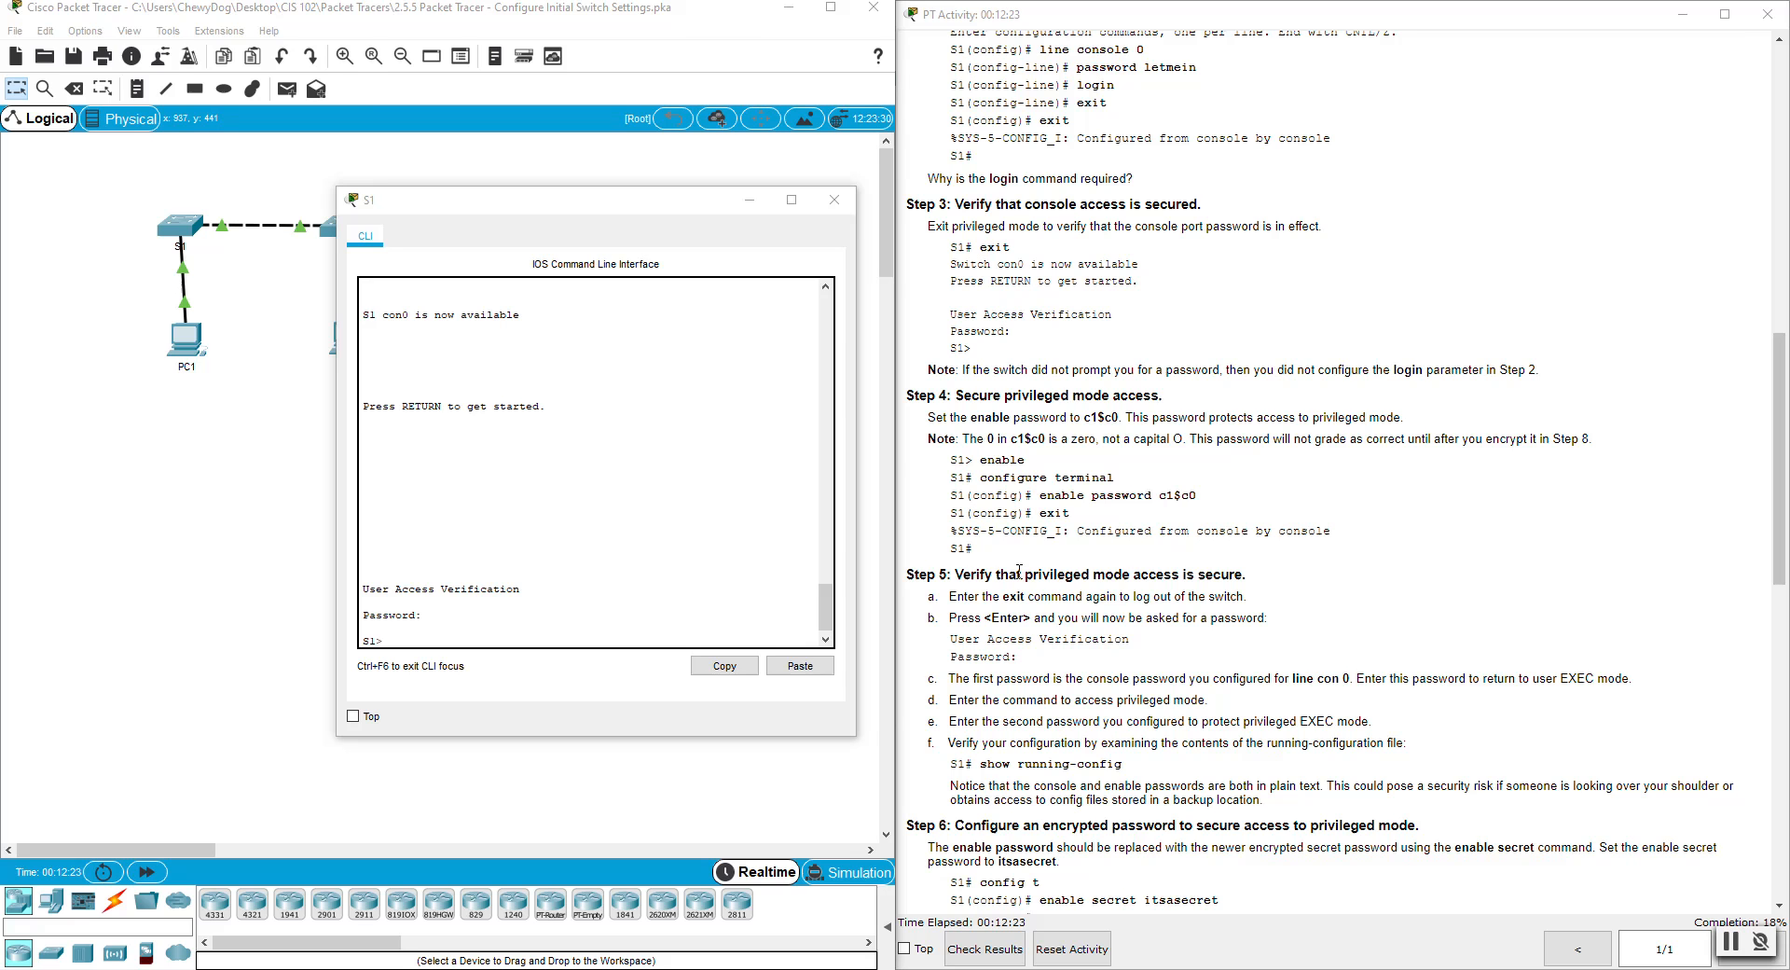
Step: Review the instructions for securing privileged mode and enter privileged EXEC mode on S1 with en
scroll(1019, 570, down, 3)
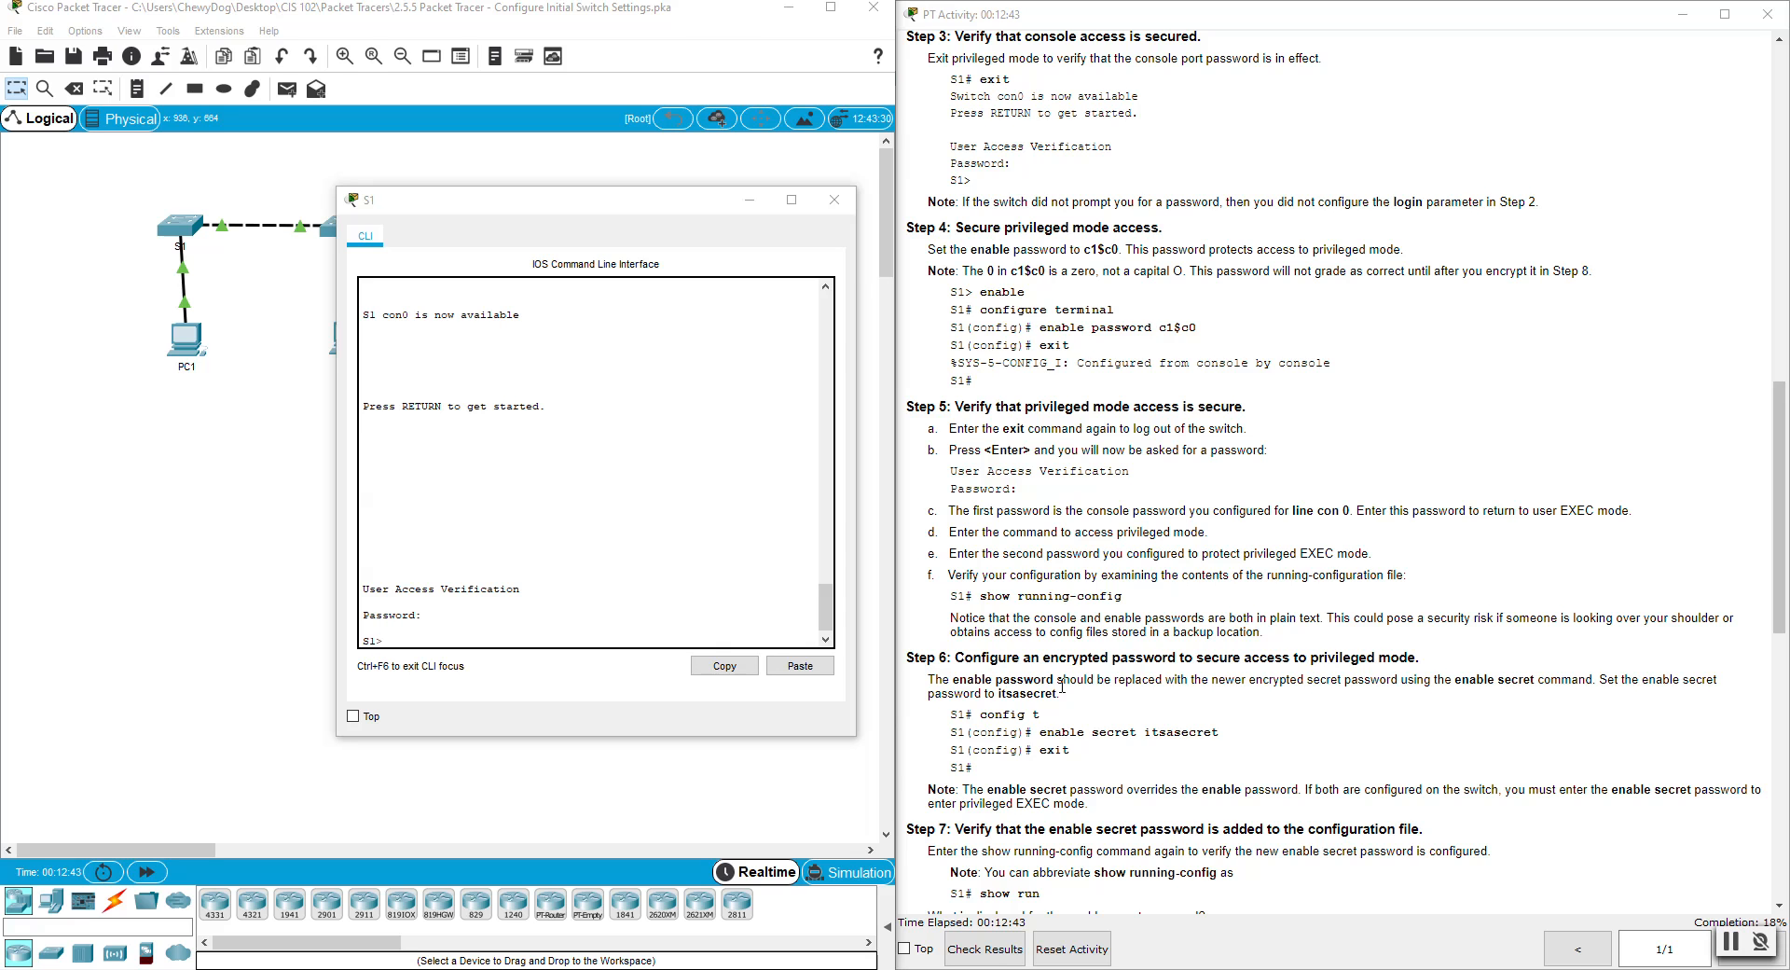
scroll(1141, 679, down, 1)
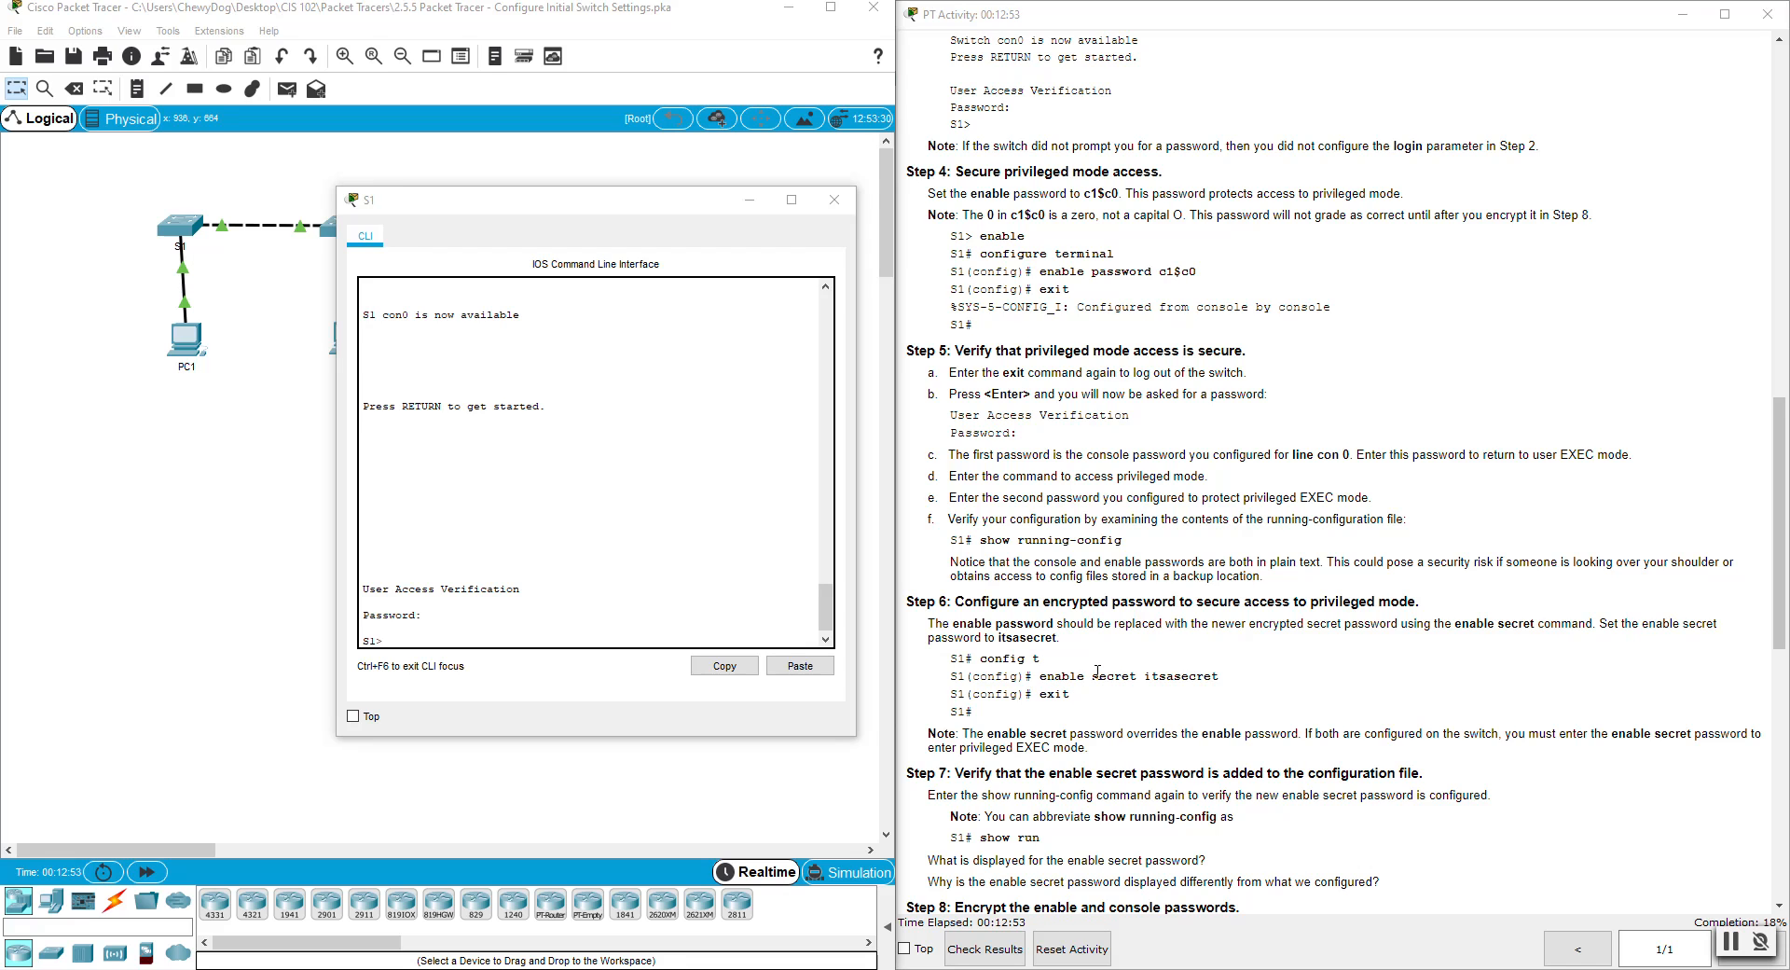
click(434, 641)
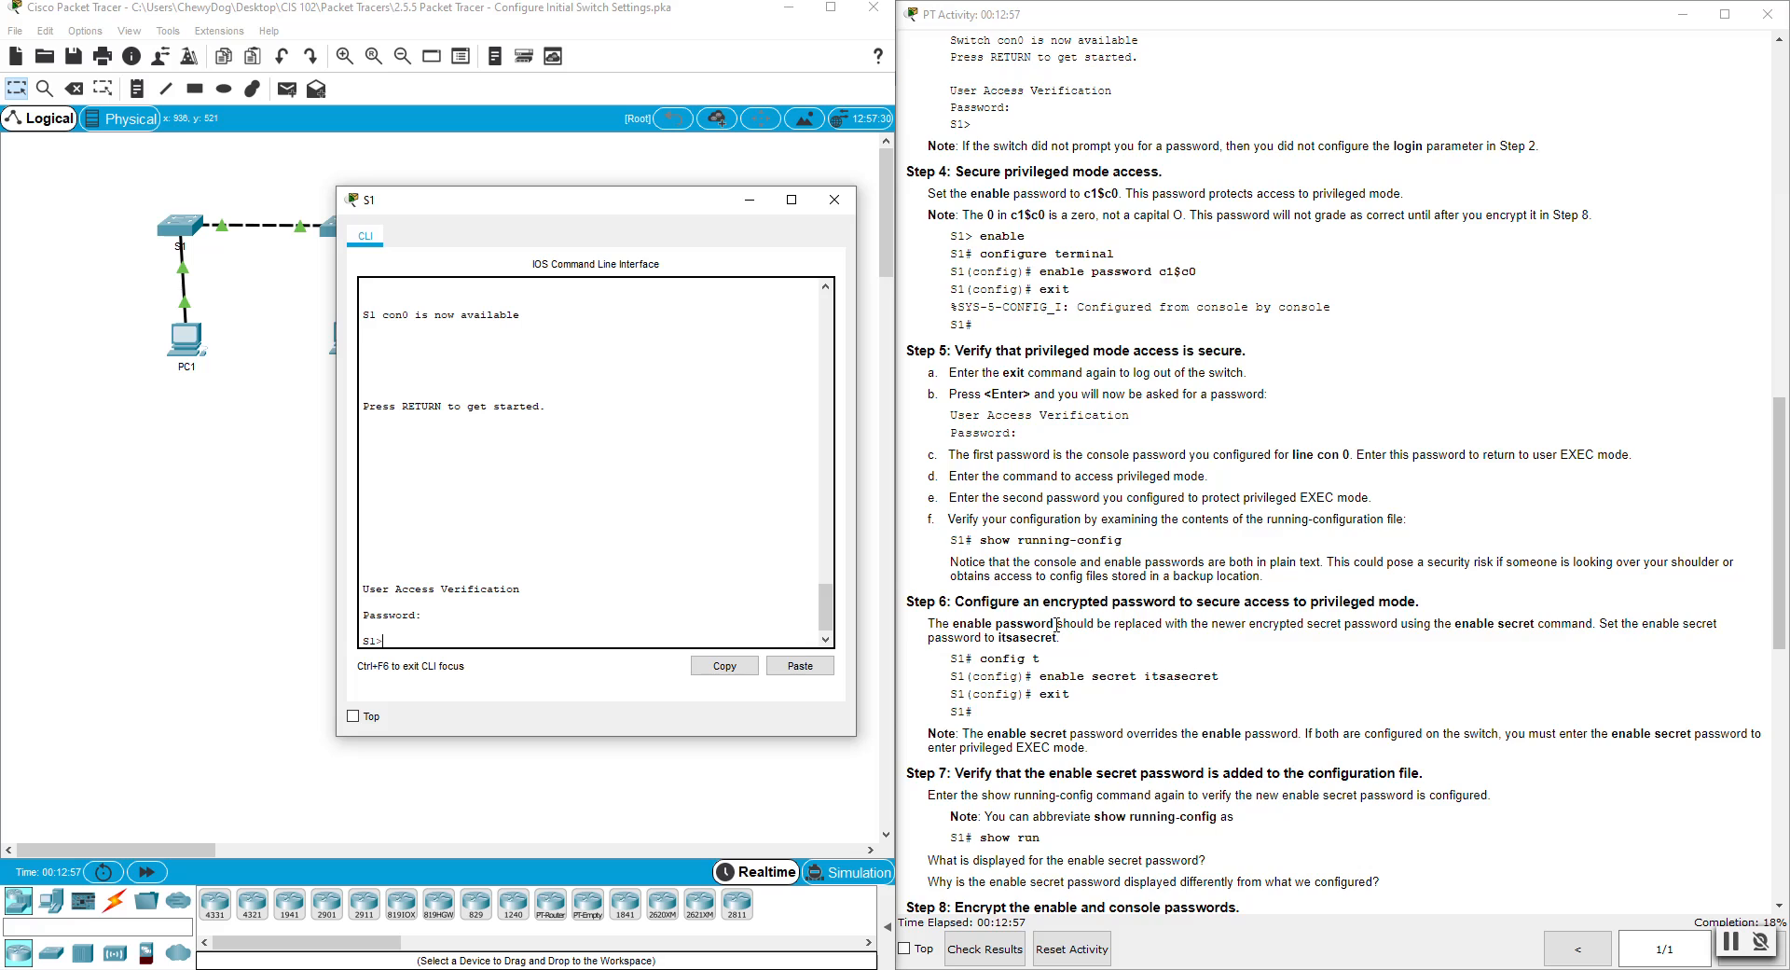
scroll(1072, 622, up, 2)
scroll(1148, 512, up, 4)
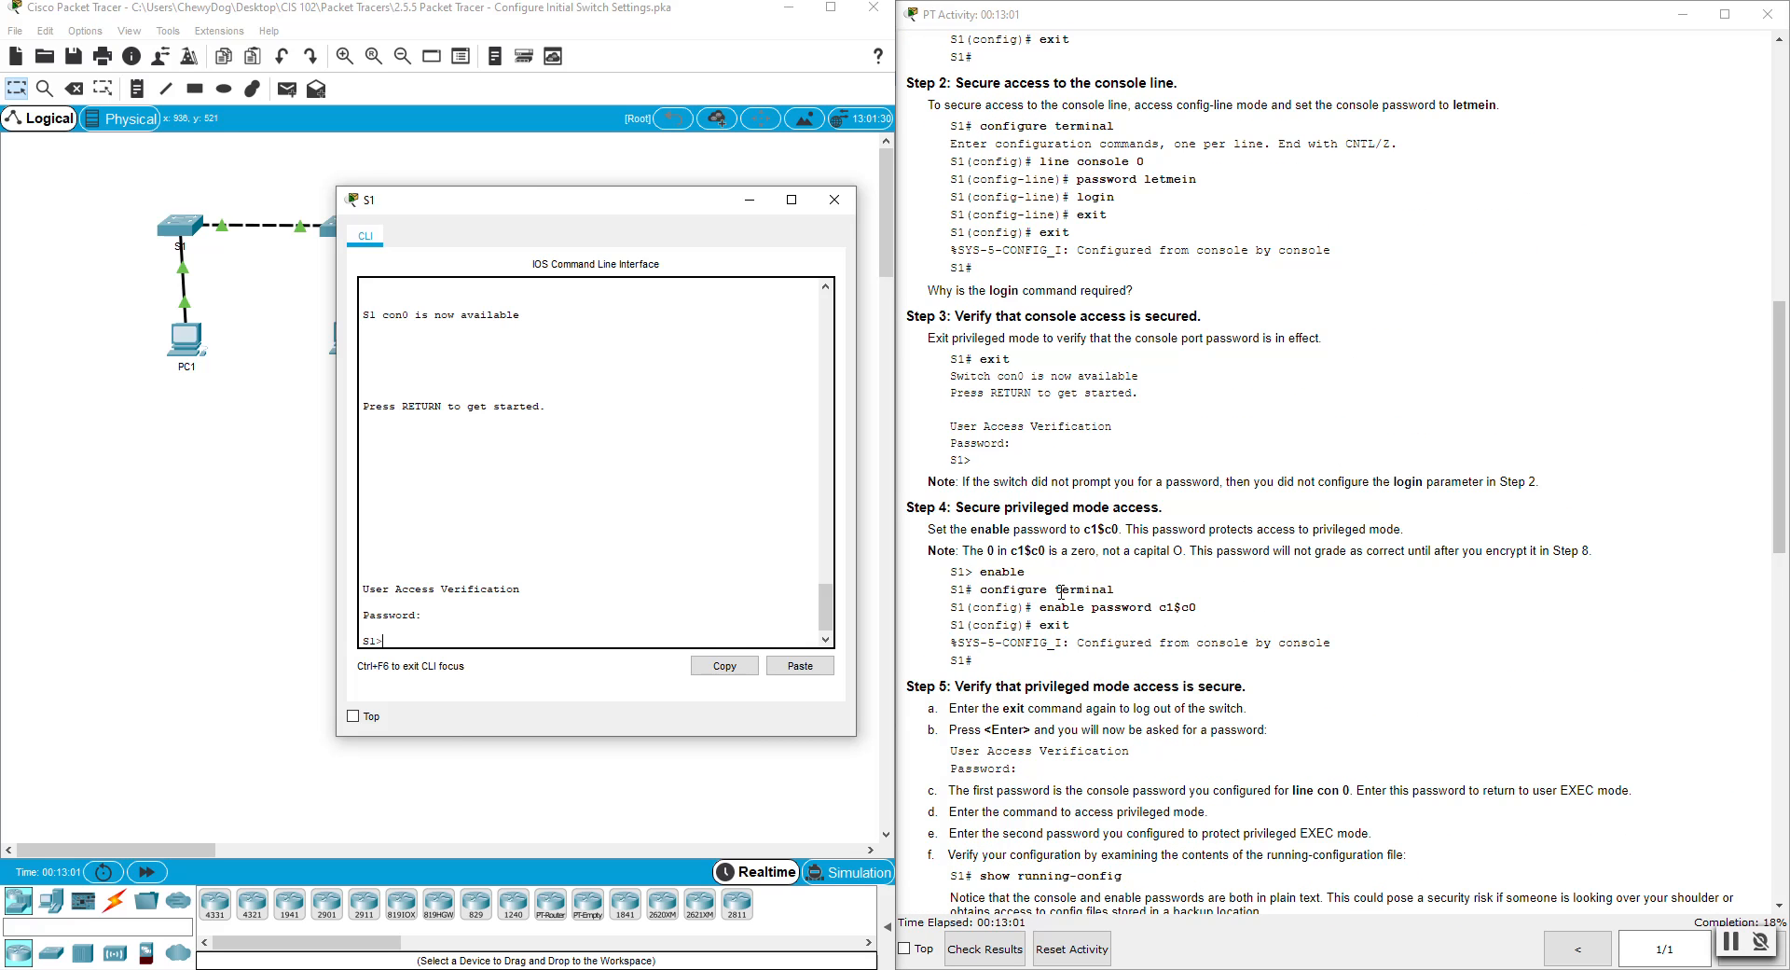
text(en)
key(Return)
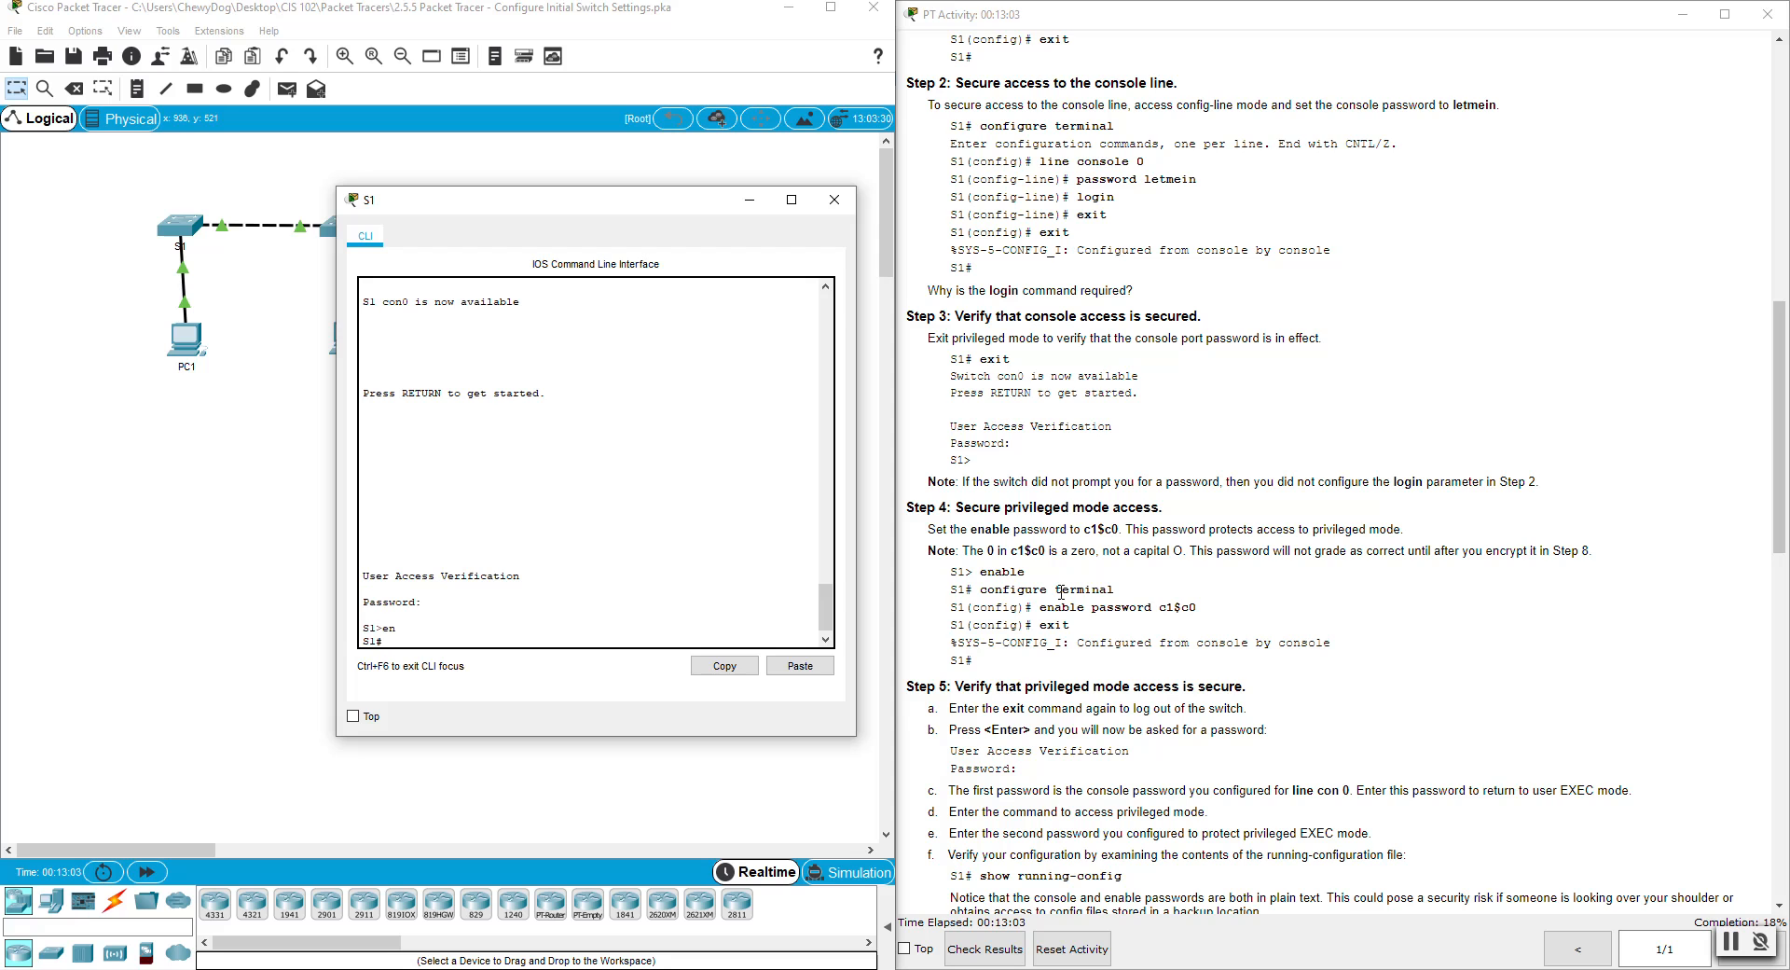
Step: Enter global configuration mode with config t and set the privileged-mode password with the enable password command
text(config t)
key(Return)
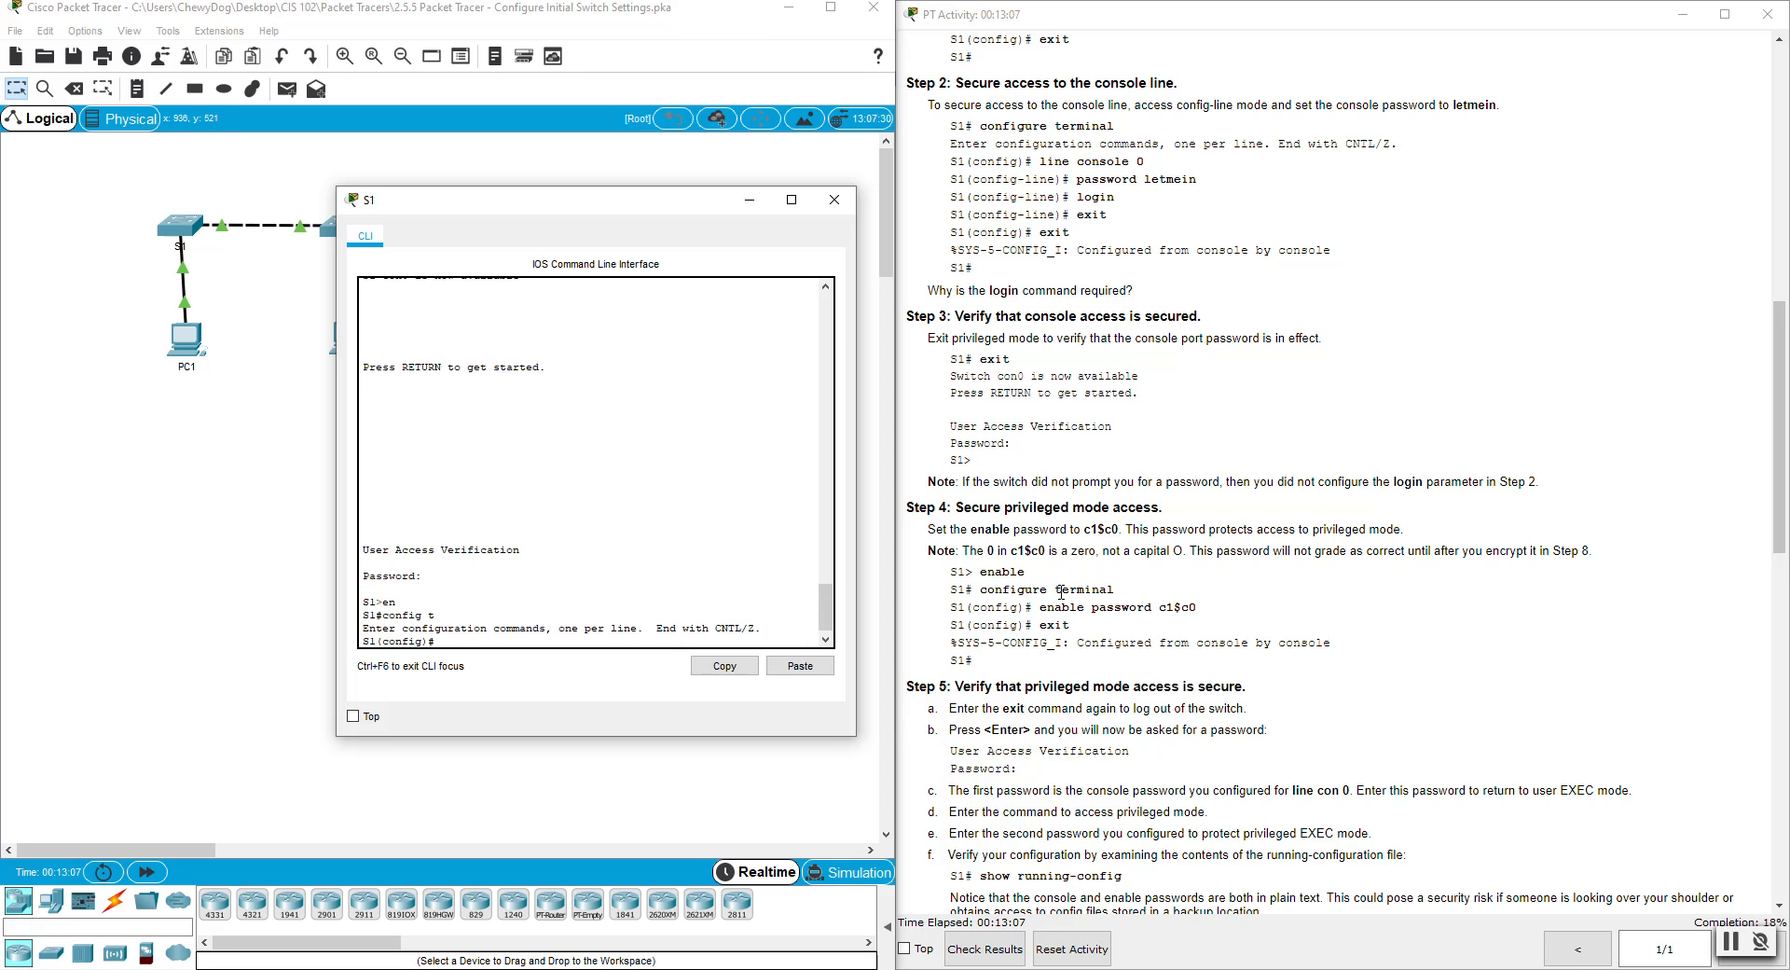
text(enable password c1$c0)
key(Return)
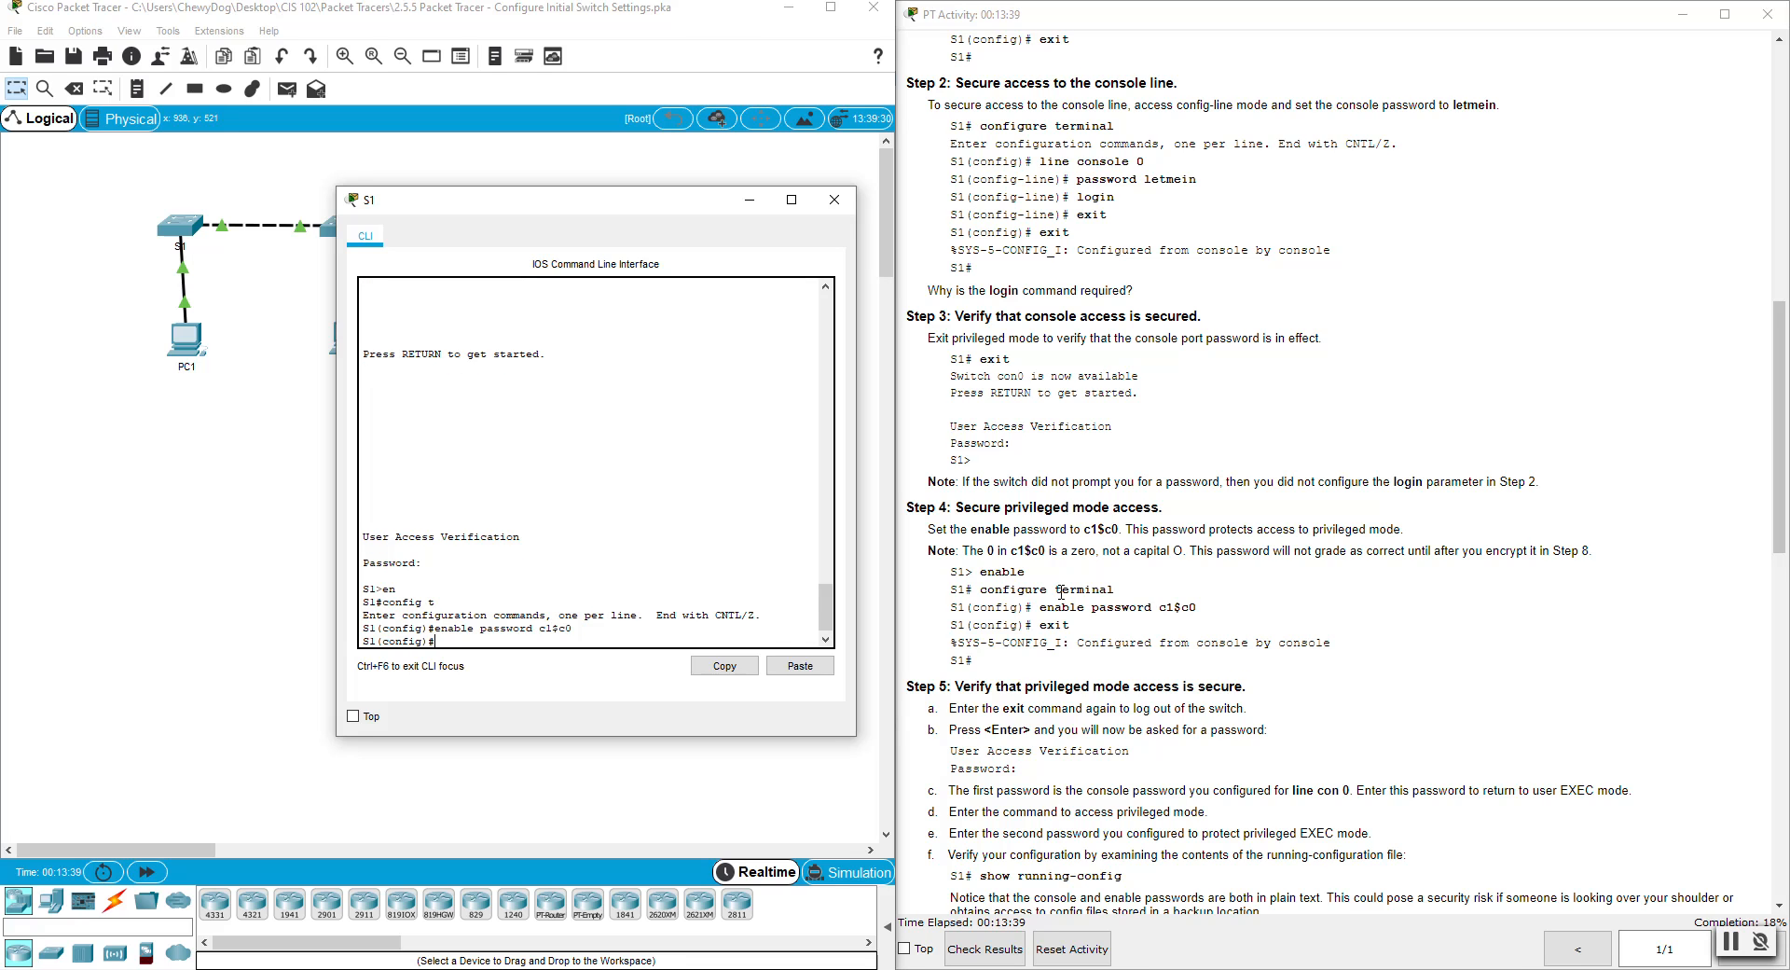
Step: Set the encrypted privileged-mode password on S1 with the enable secret command and exit to privileged EXEC mode
text(enable secret)
scroll(1166, 725, down, 2)
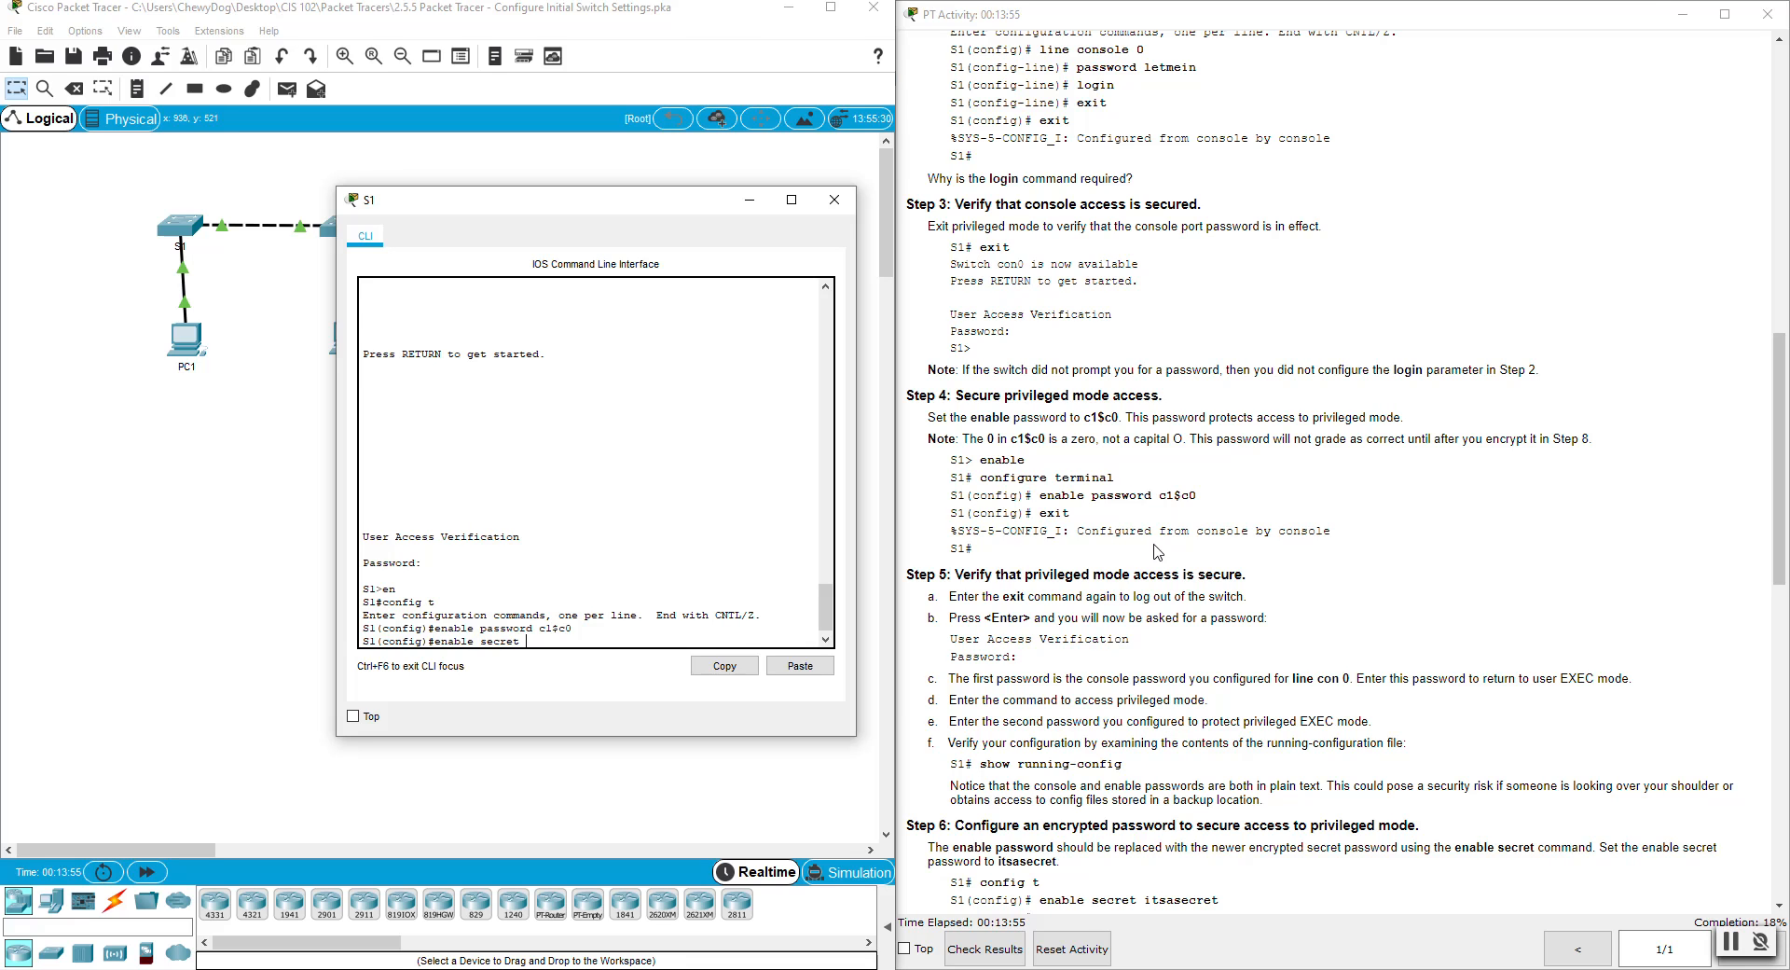
scroll(1157, 552, down, 6)
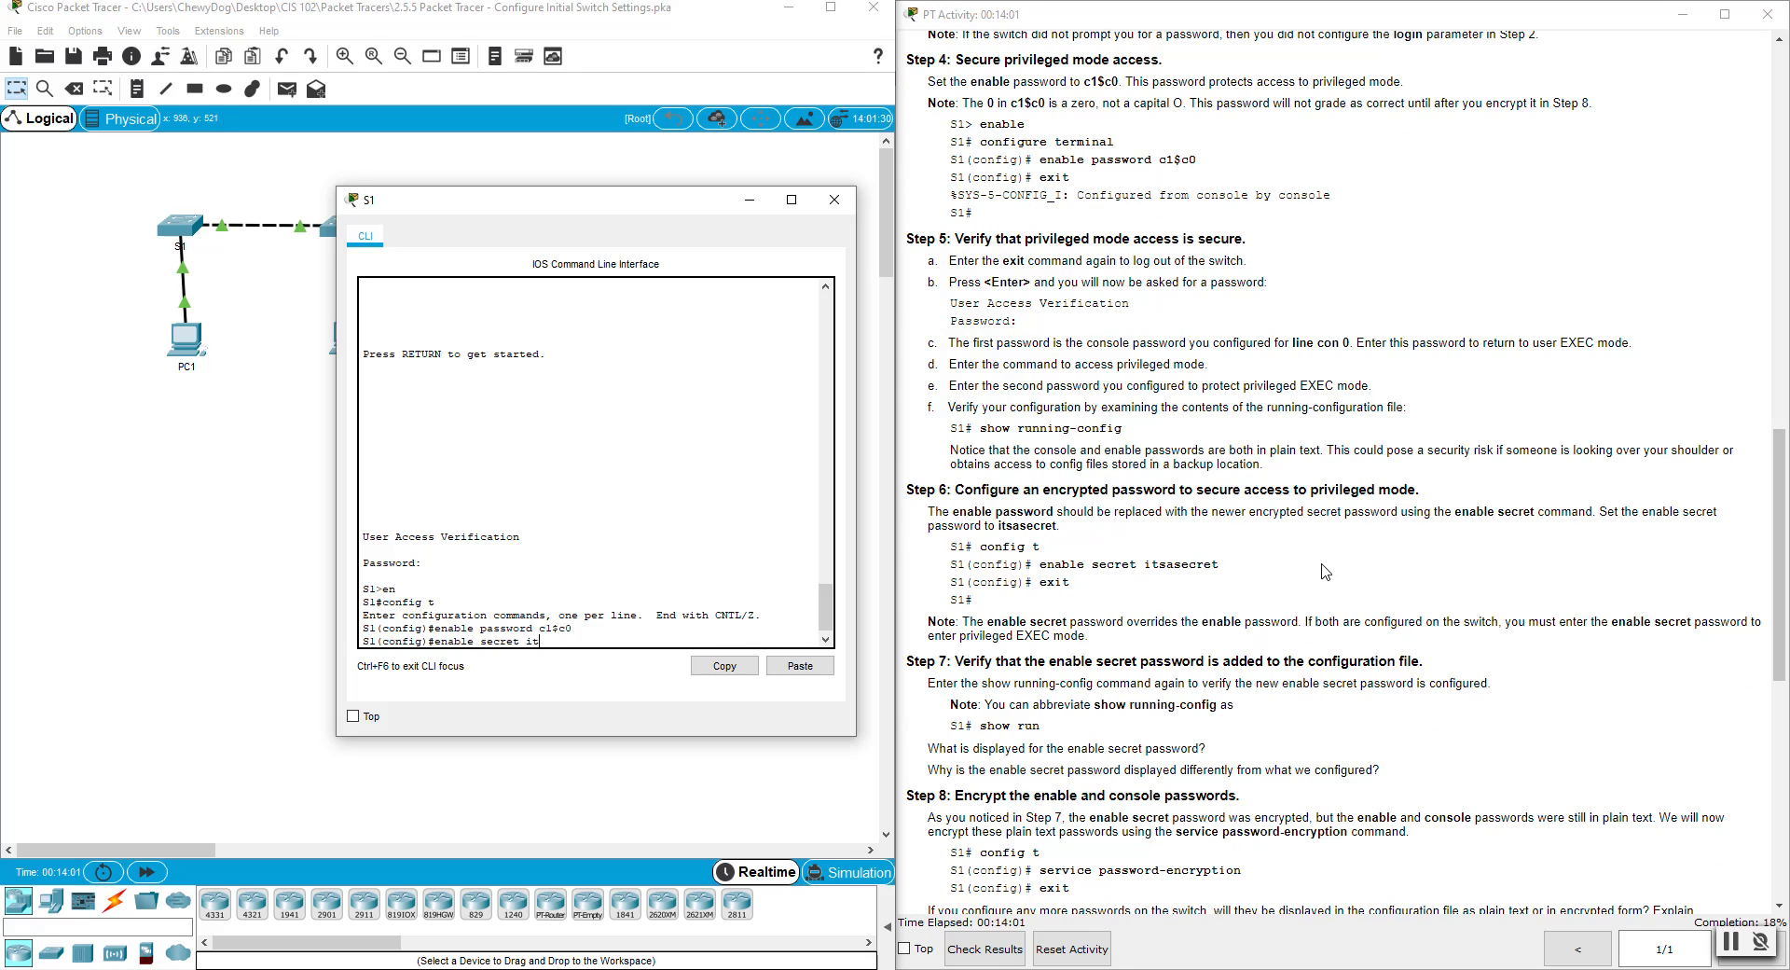
text(sasecret)
key(Return)
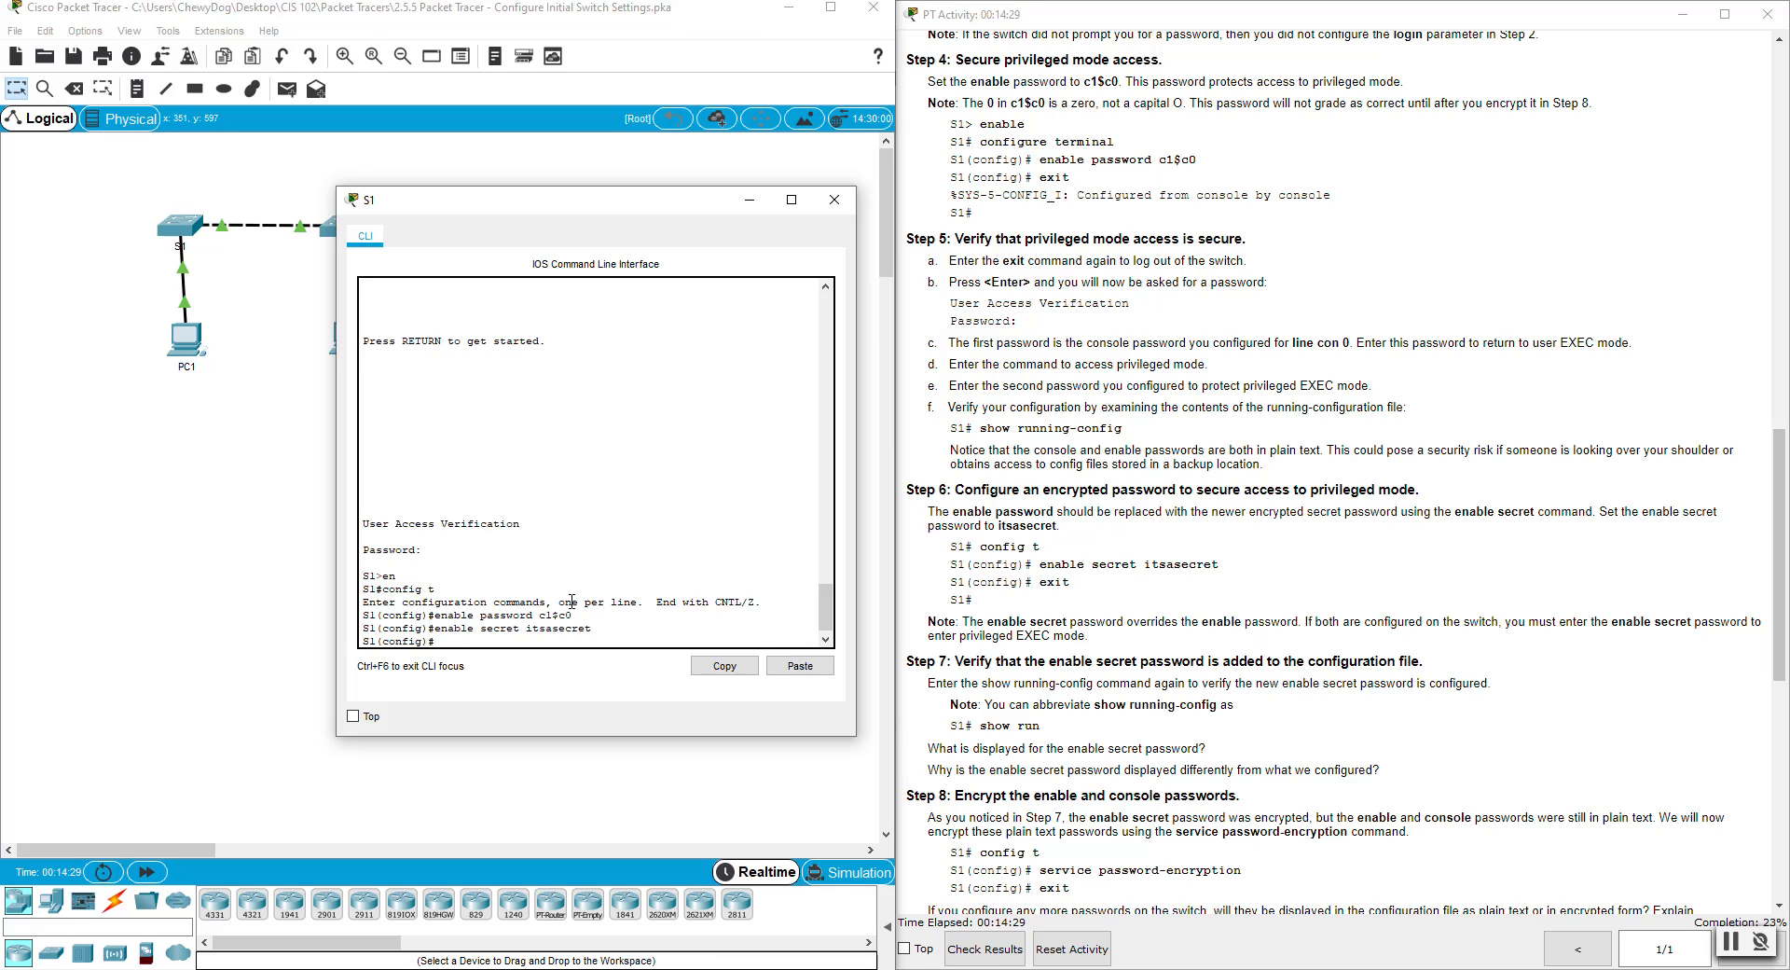
text(exit)
key(Return)
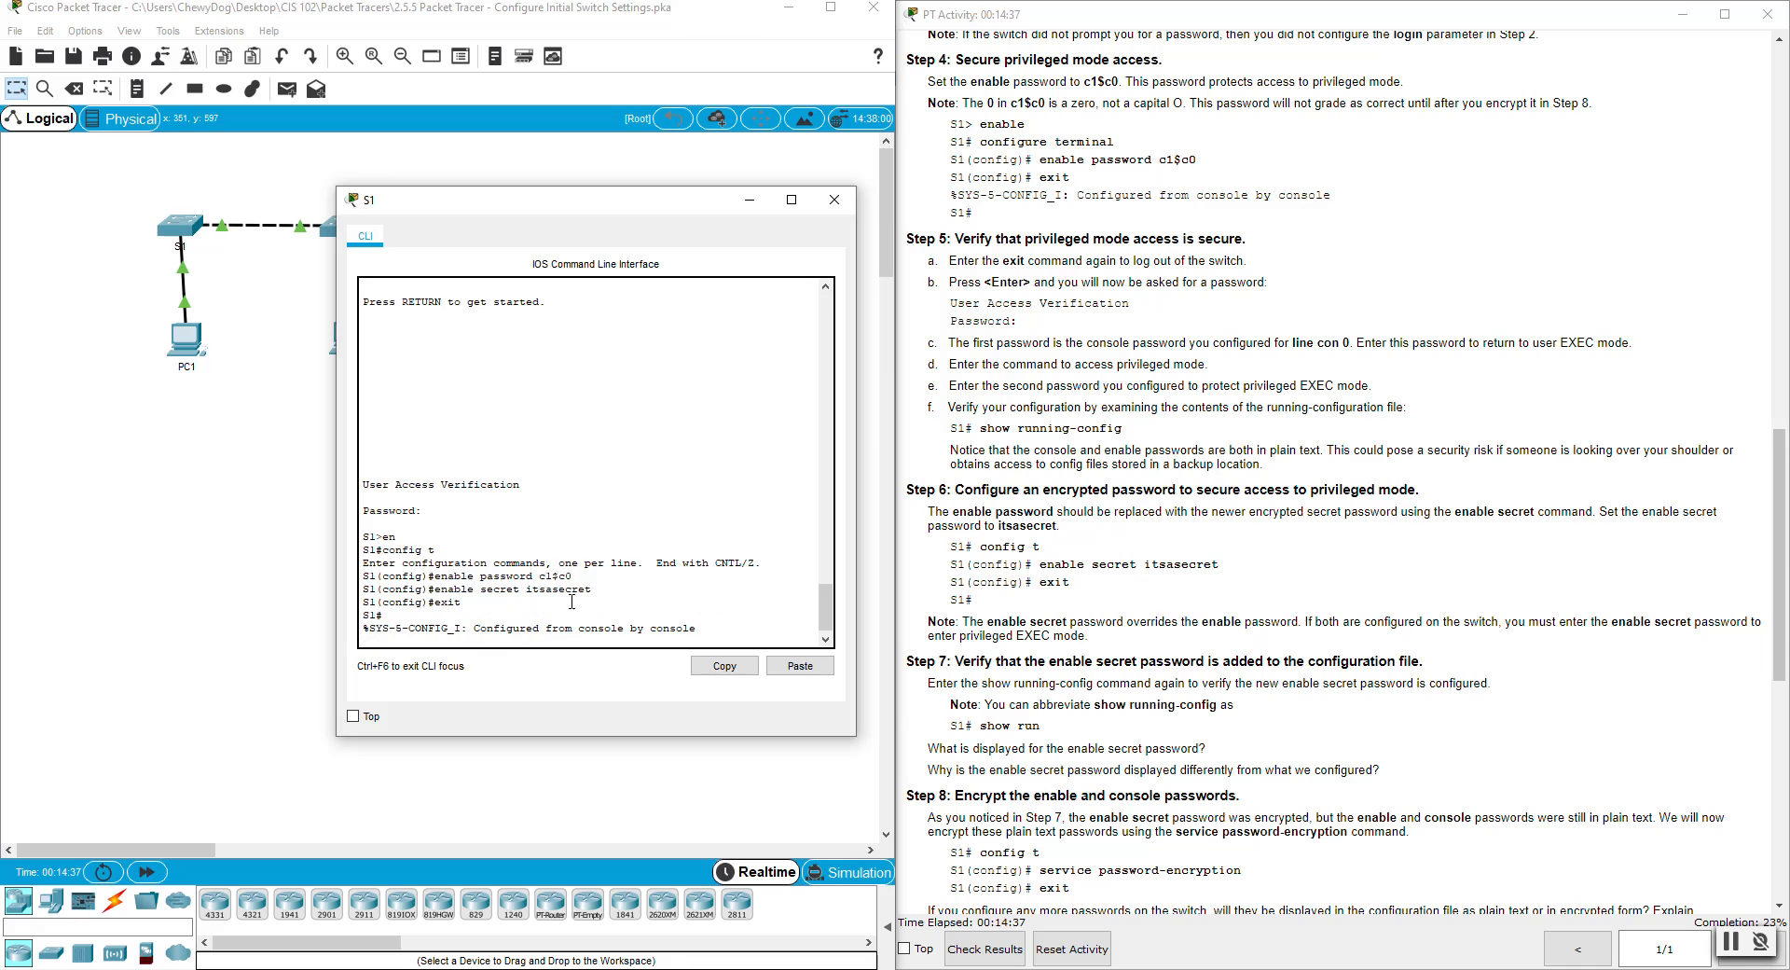
key(Return)
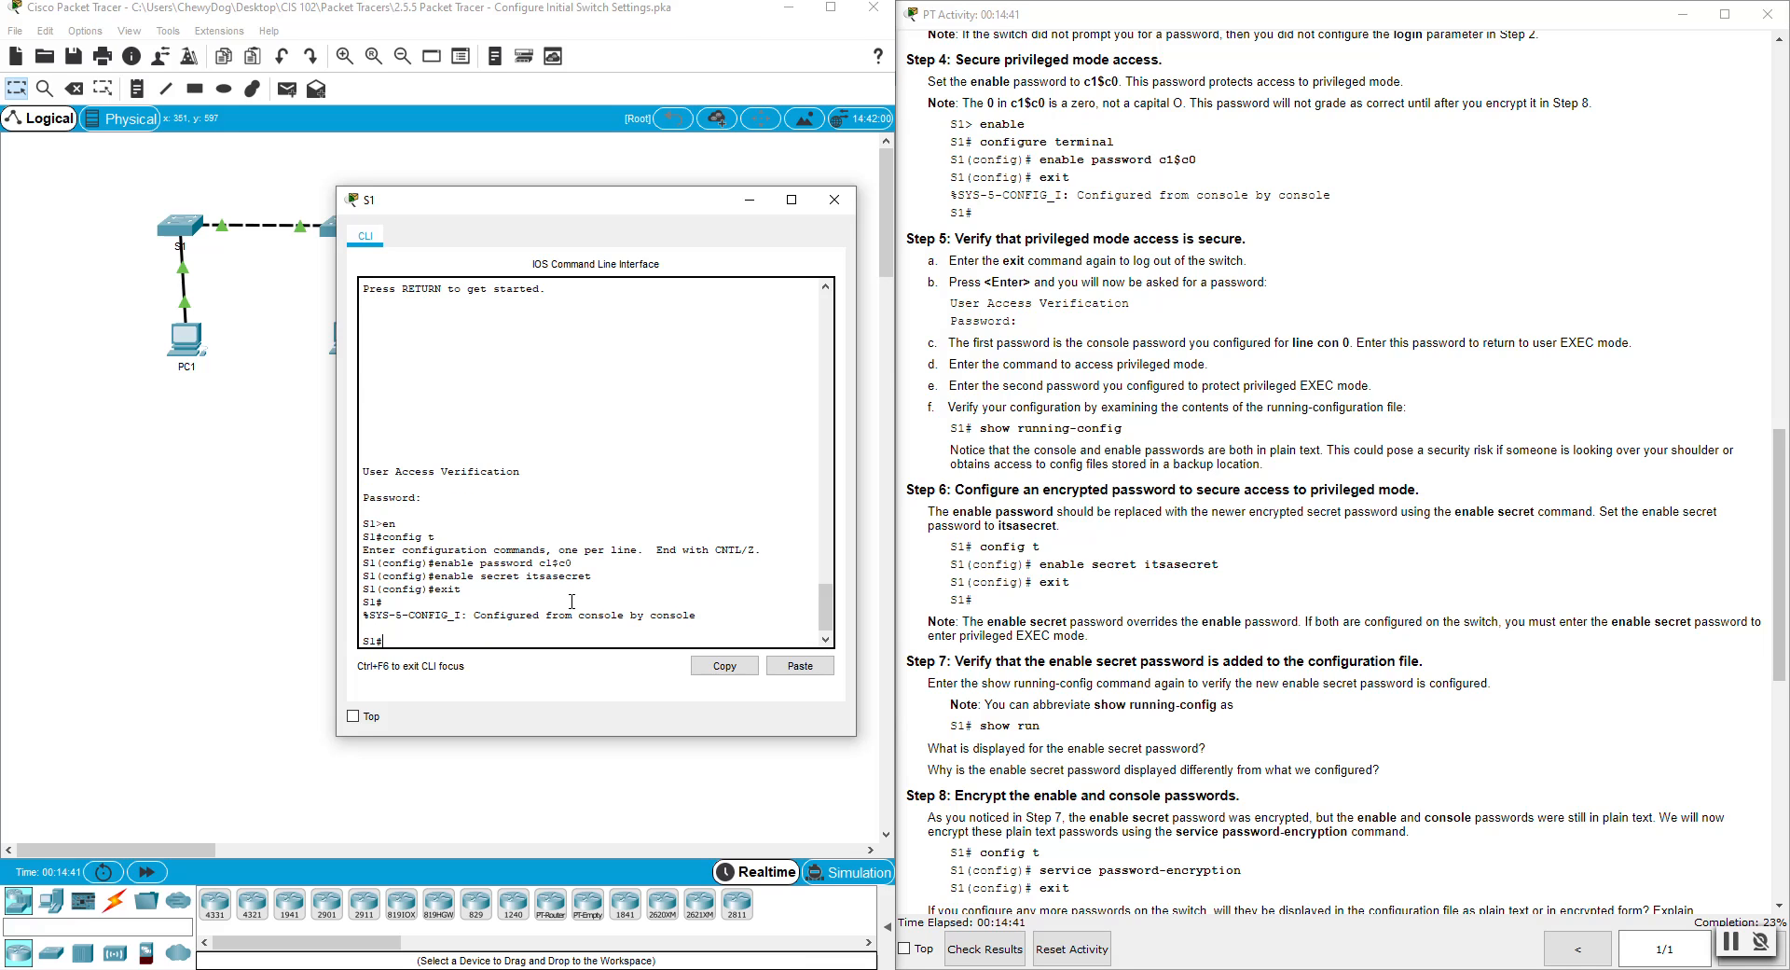
Step: Display S1's running configuration with show run and examine how the enable secret, enable password and console password are stored
text(show run)
key(Return)
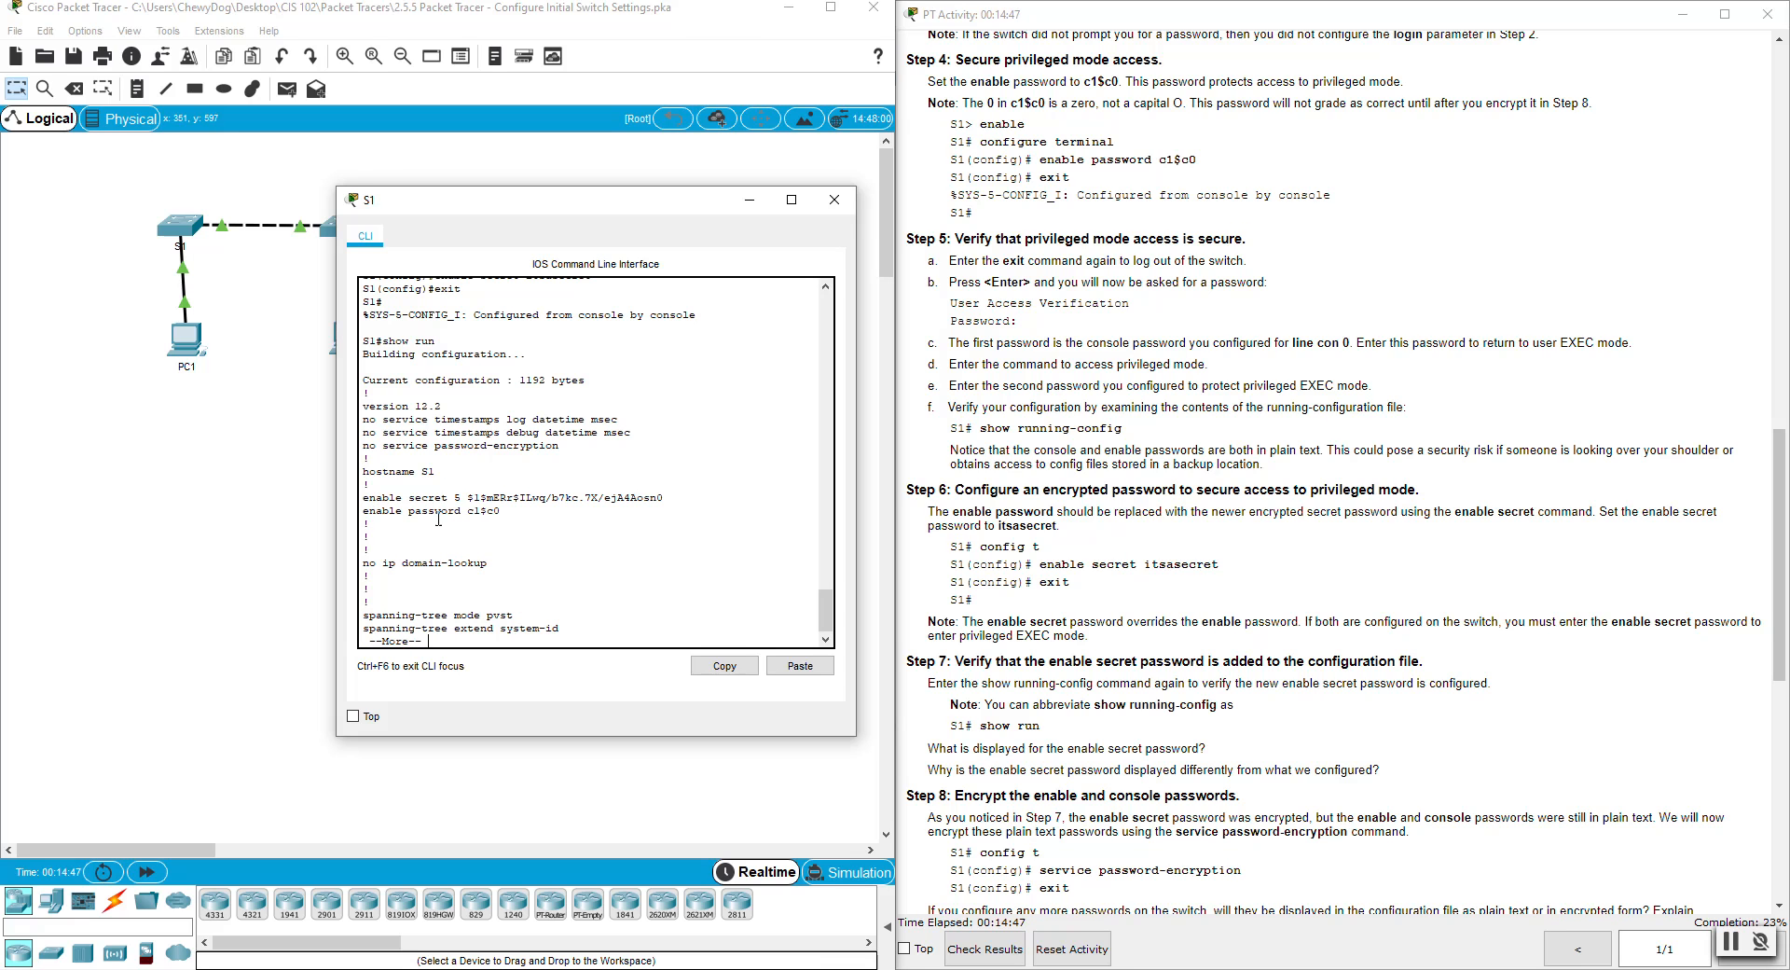
drag(468, 497, 667, 498)
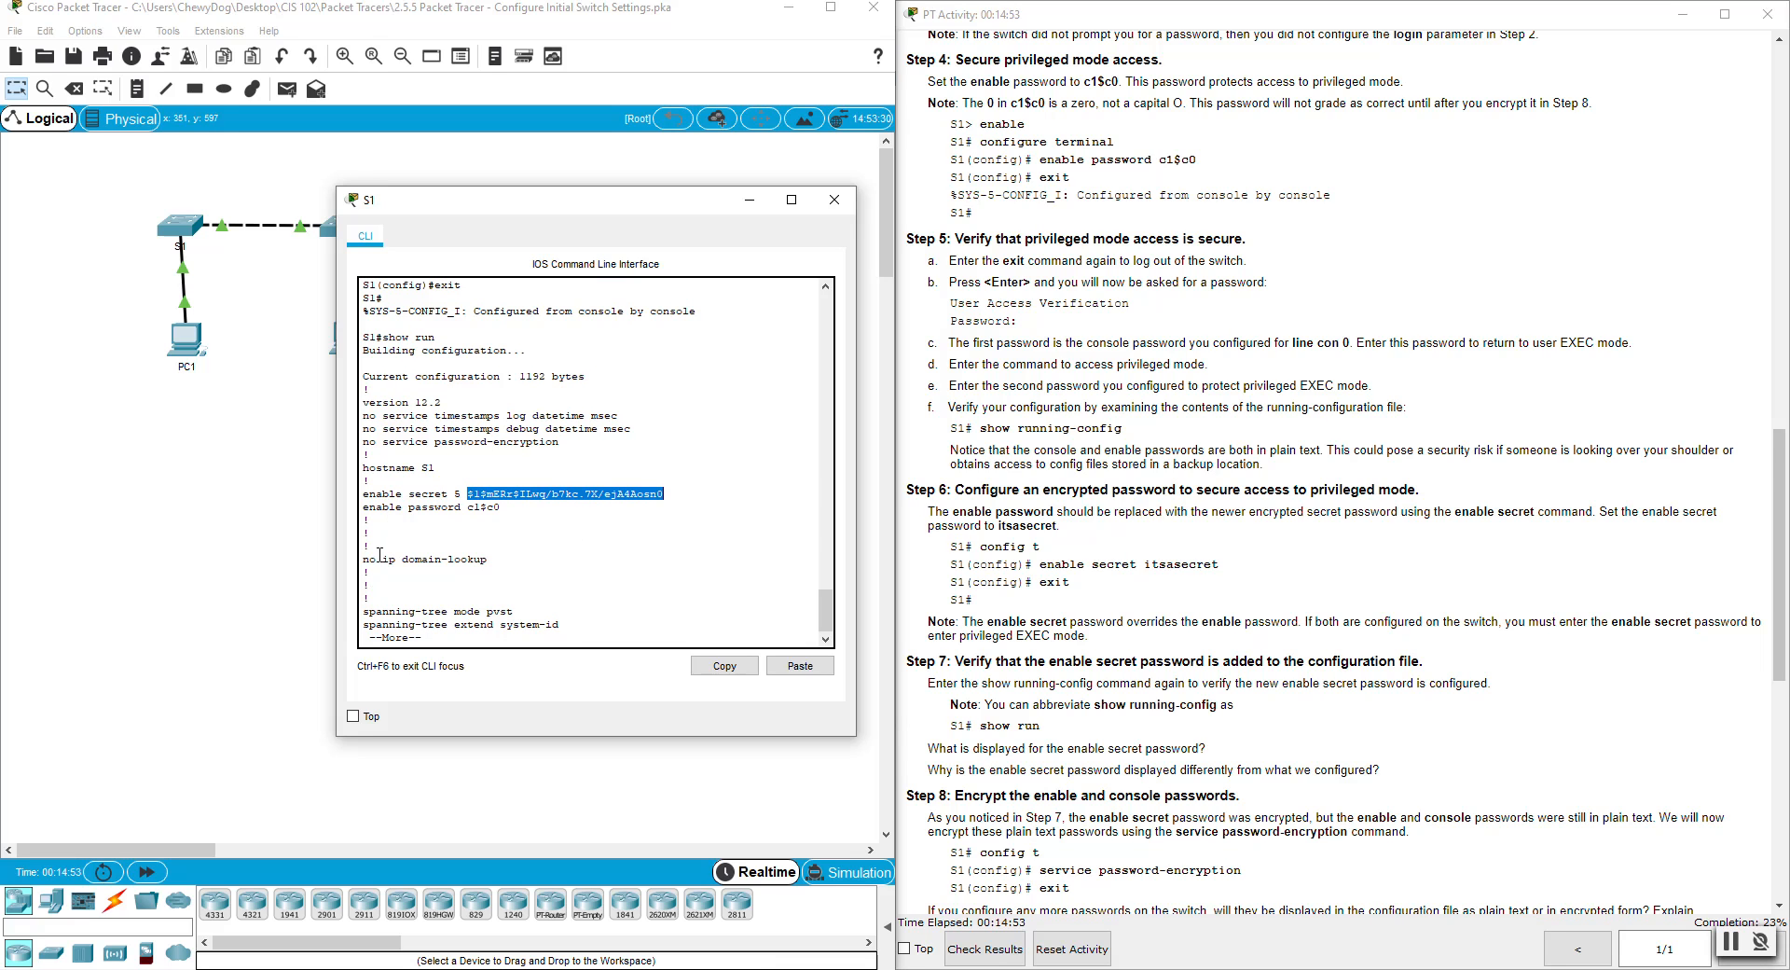
key(space)
key(space)
key(space)
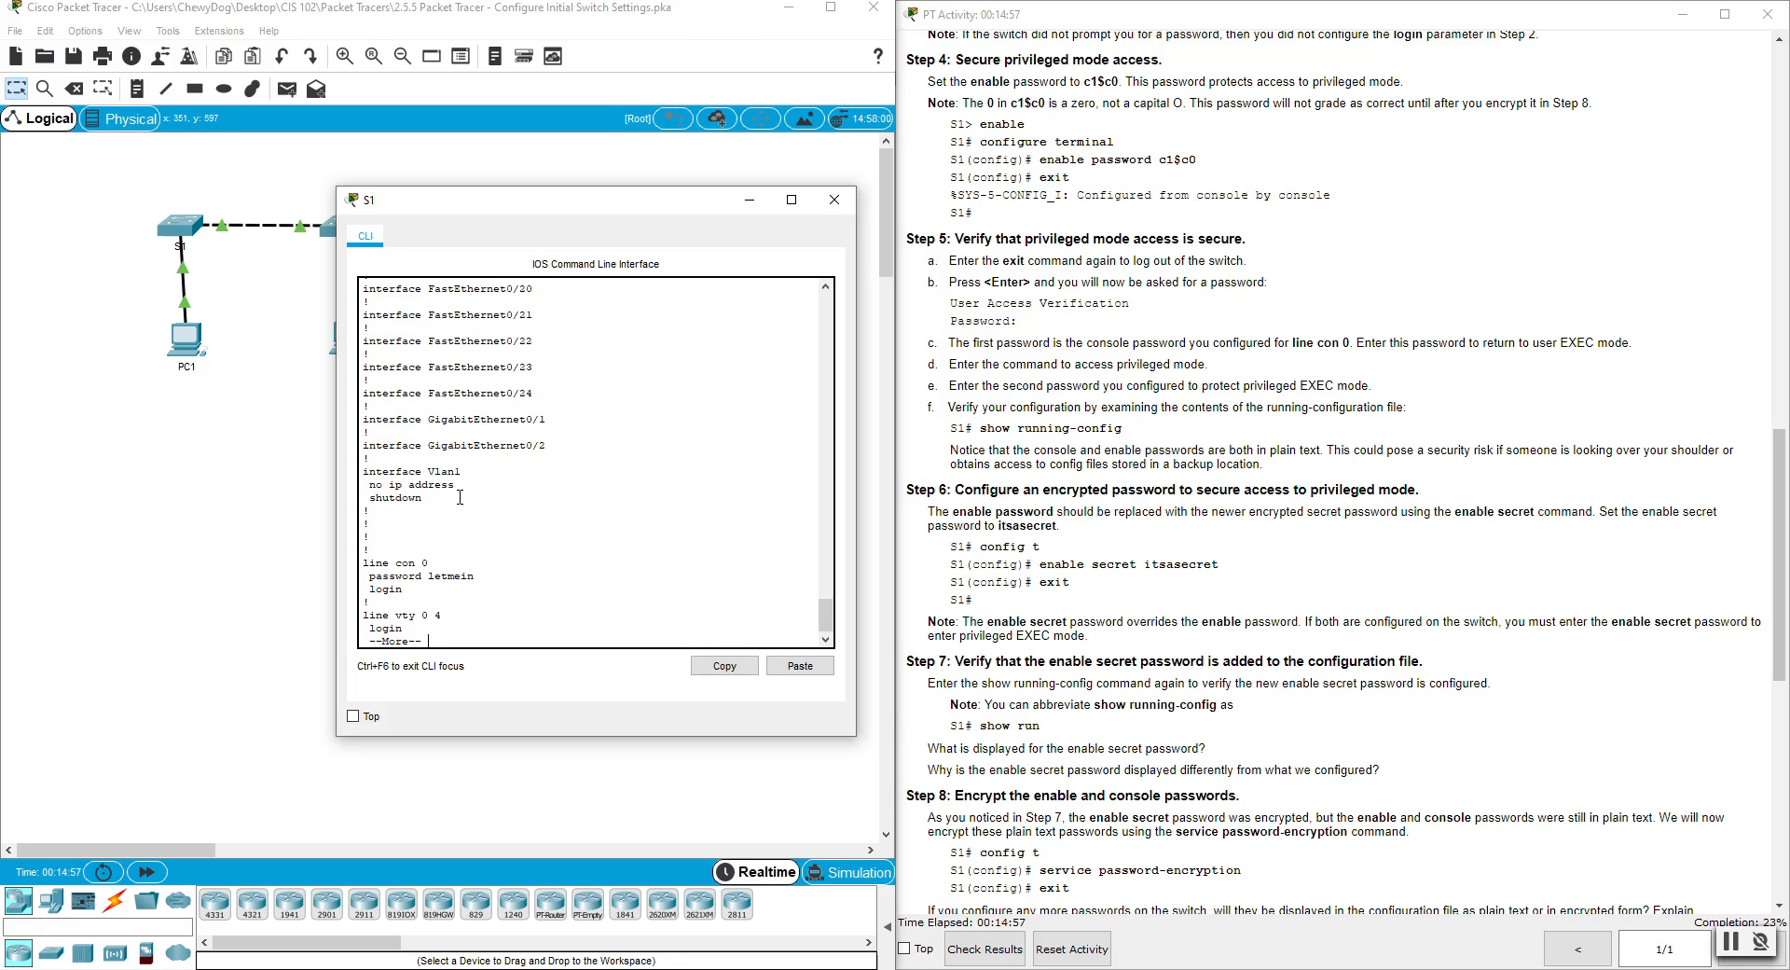
key(space)
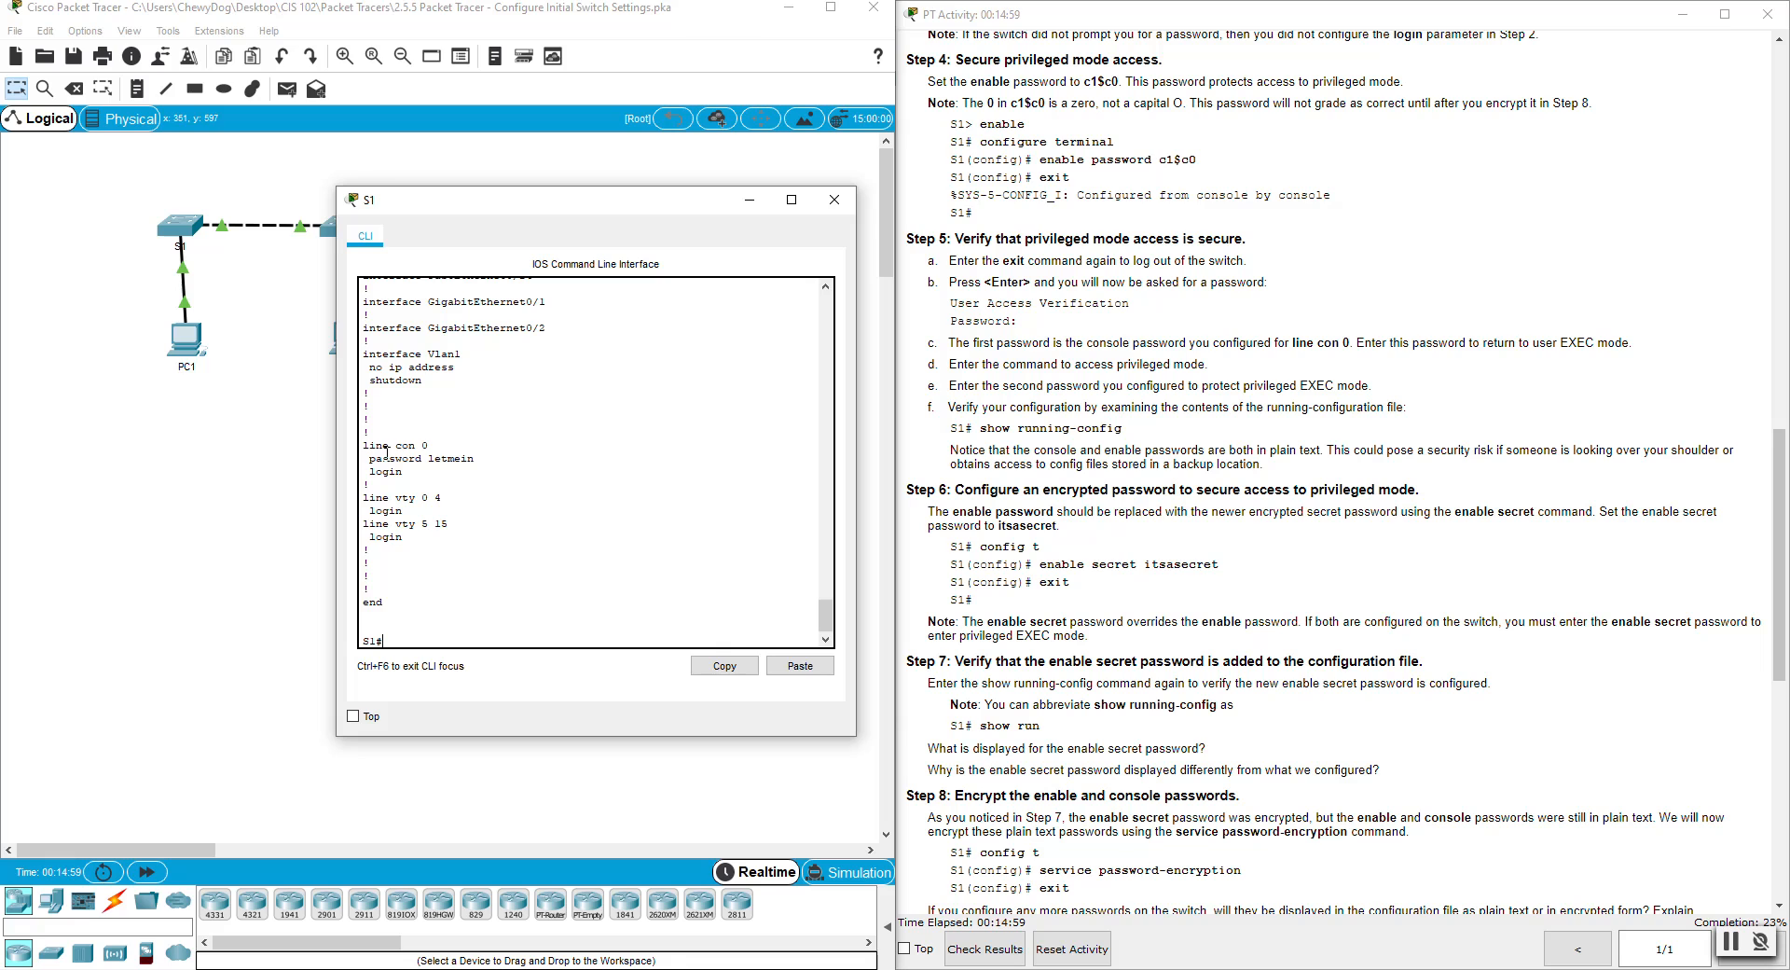
double_click(430, 461)
click(418, 636)
Step: Enter global configuration mode with config t, list the service options, and encrypt plain-text passwords with service password-encryption
scroll(1255, 628, down, 3)
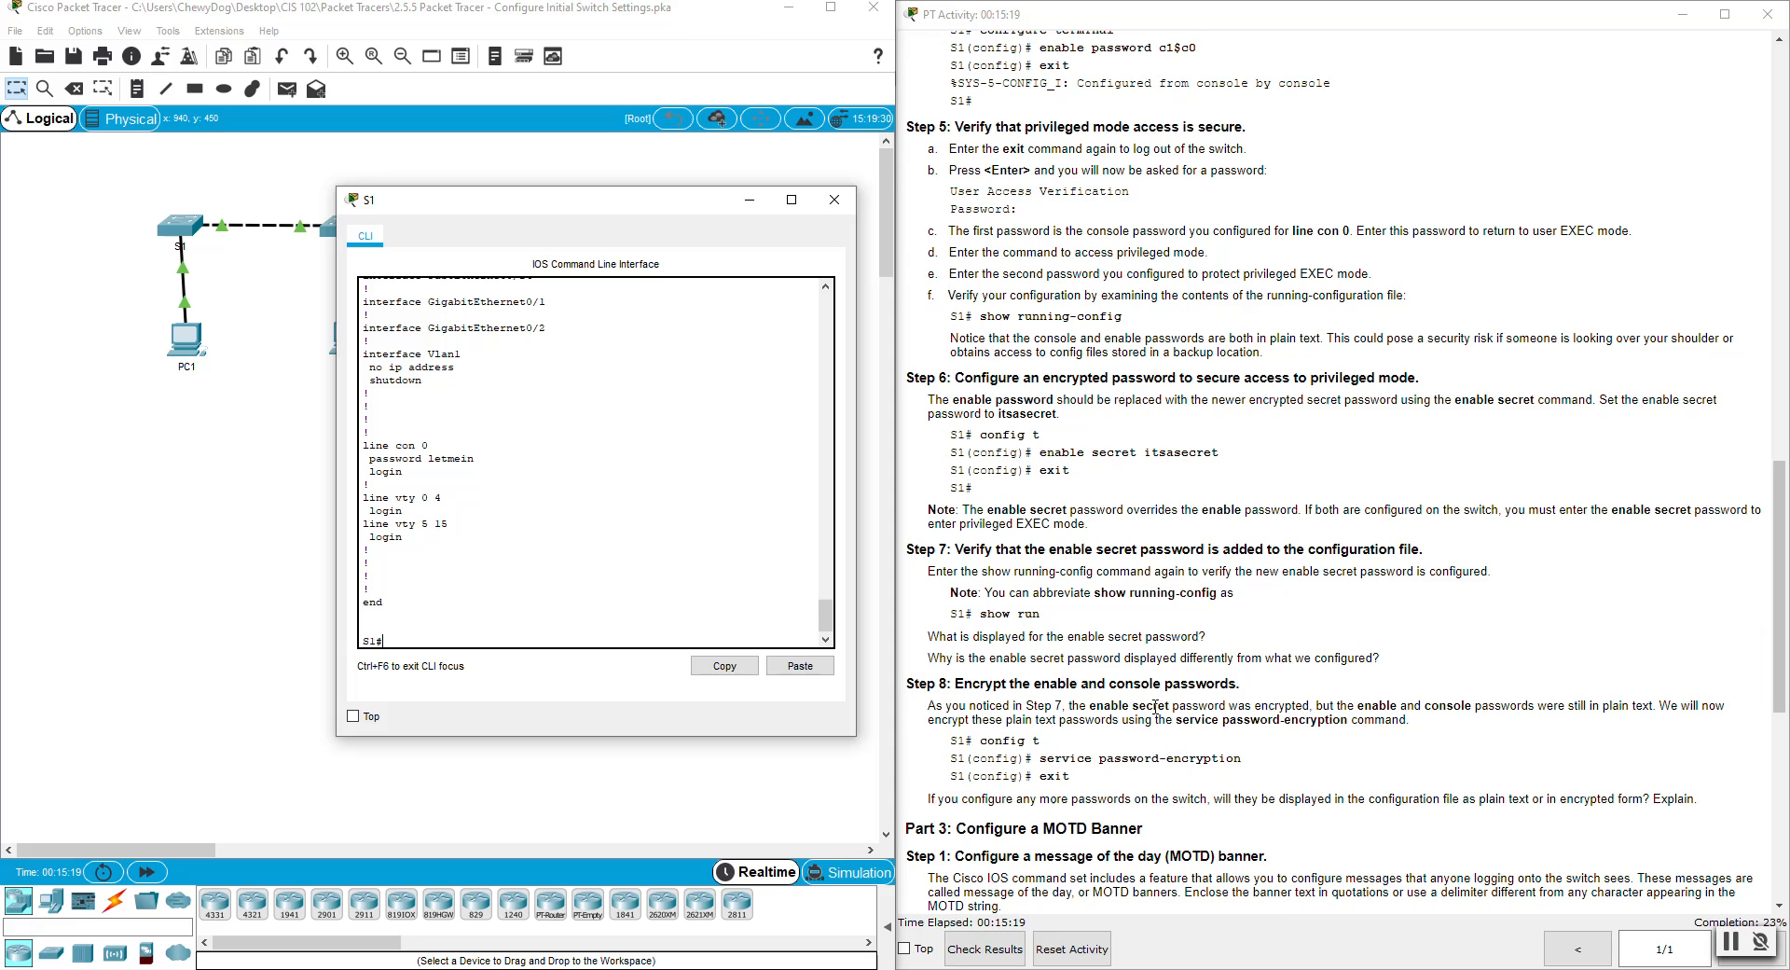
drag(1039, 758, 1256, 764)
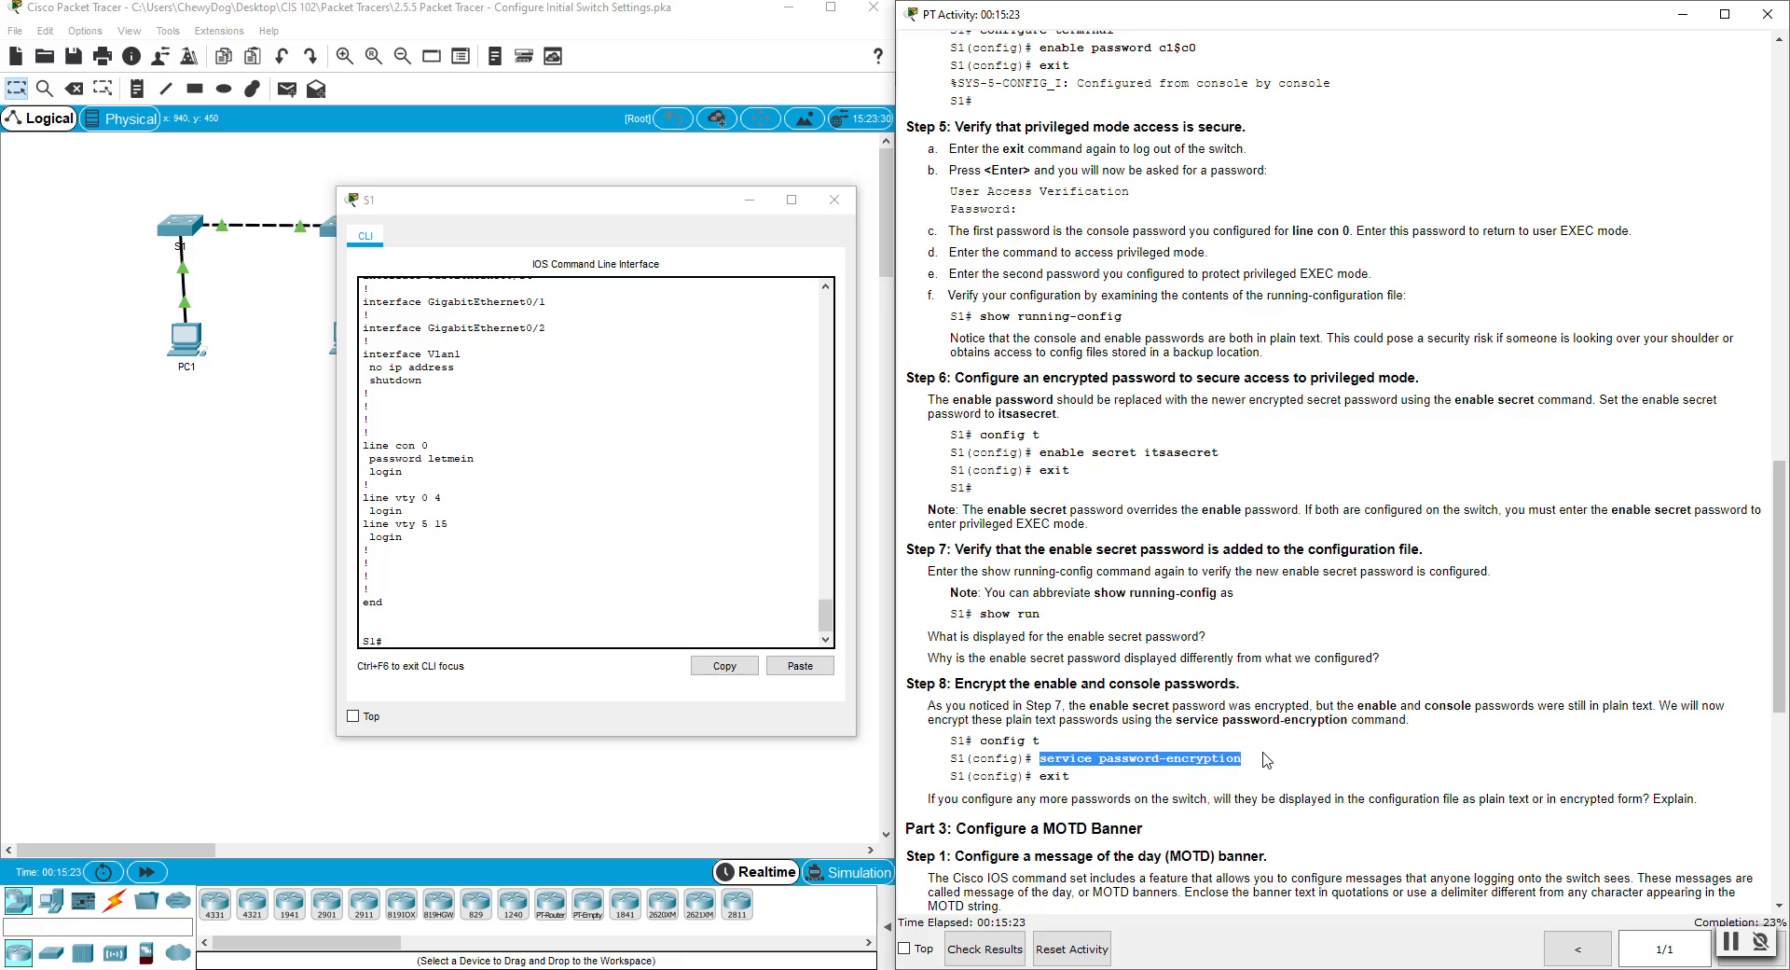
click(407, 640)
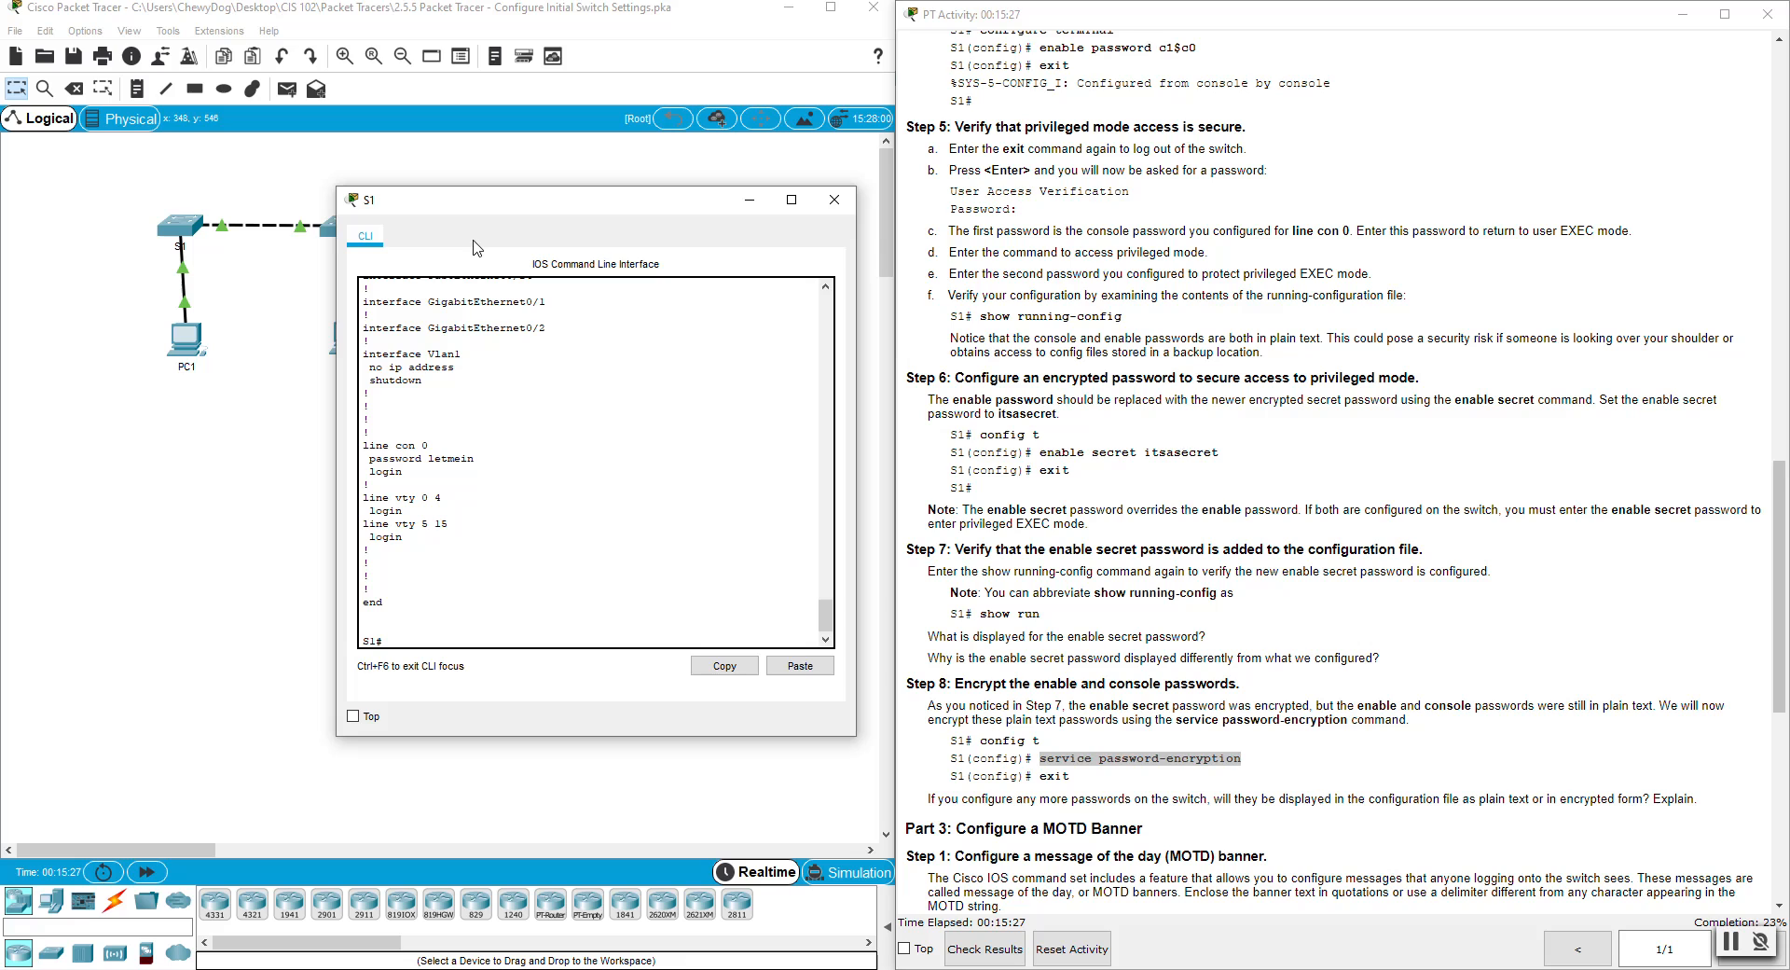
text(config t)
key(Return)
text(service)
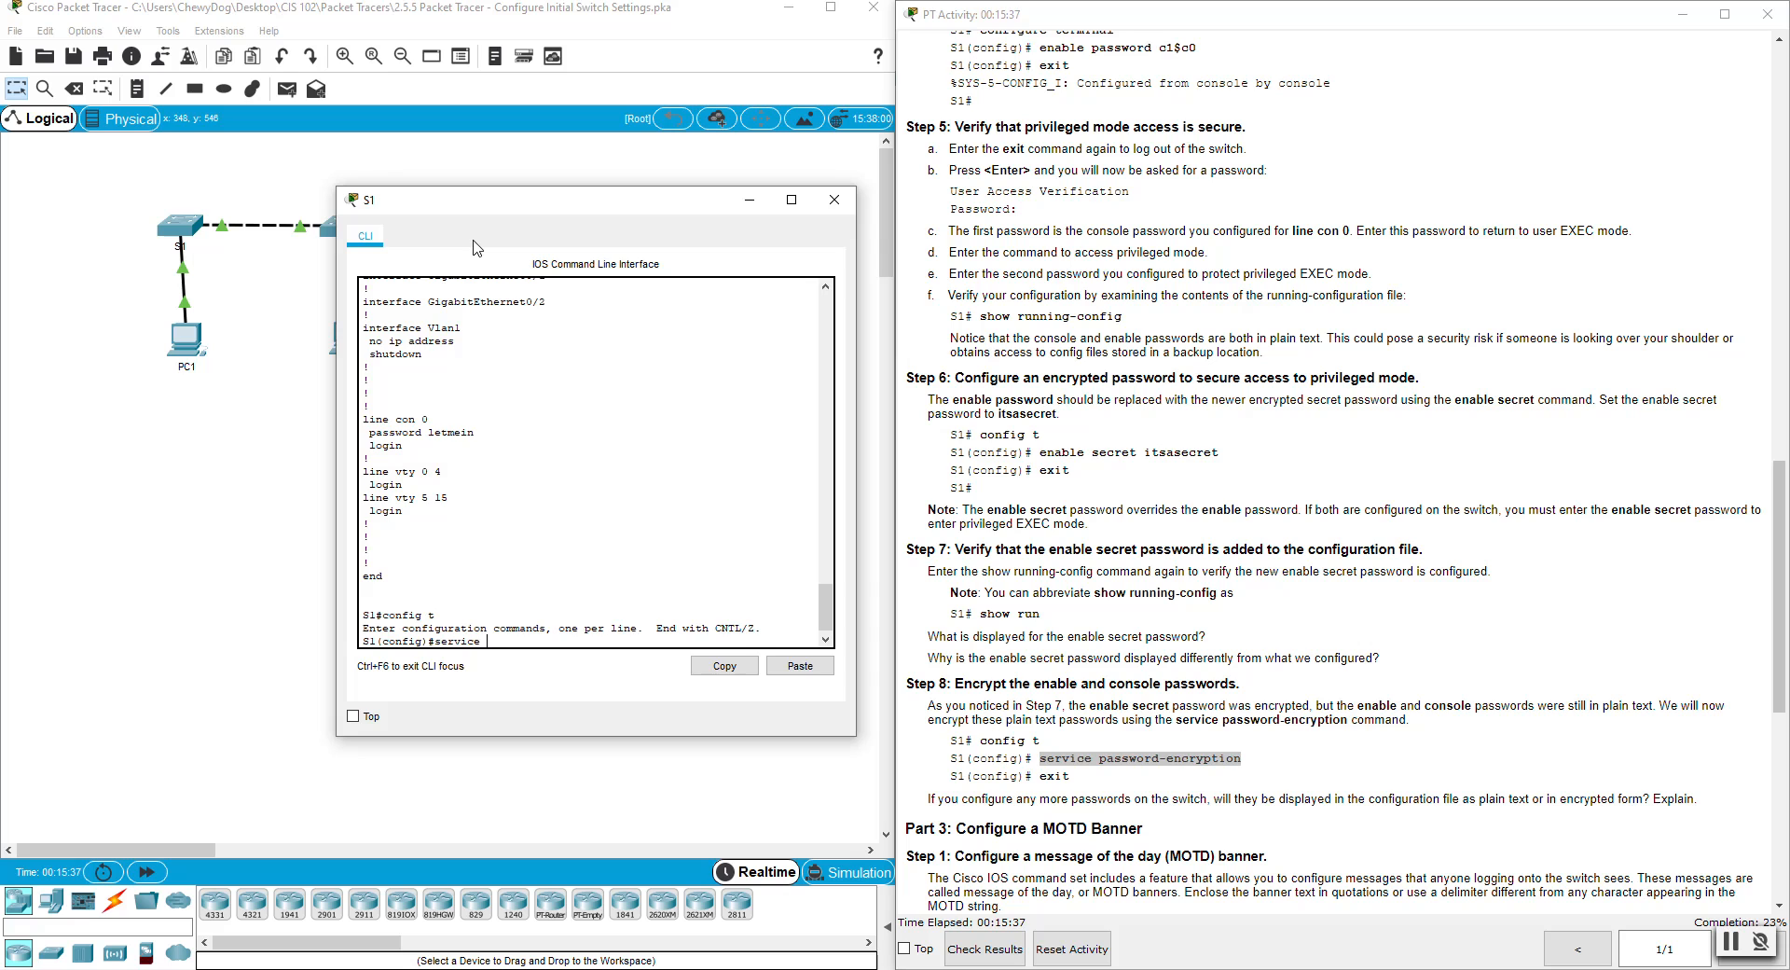
text( ?)
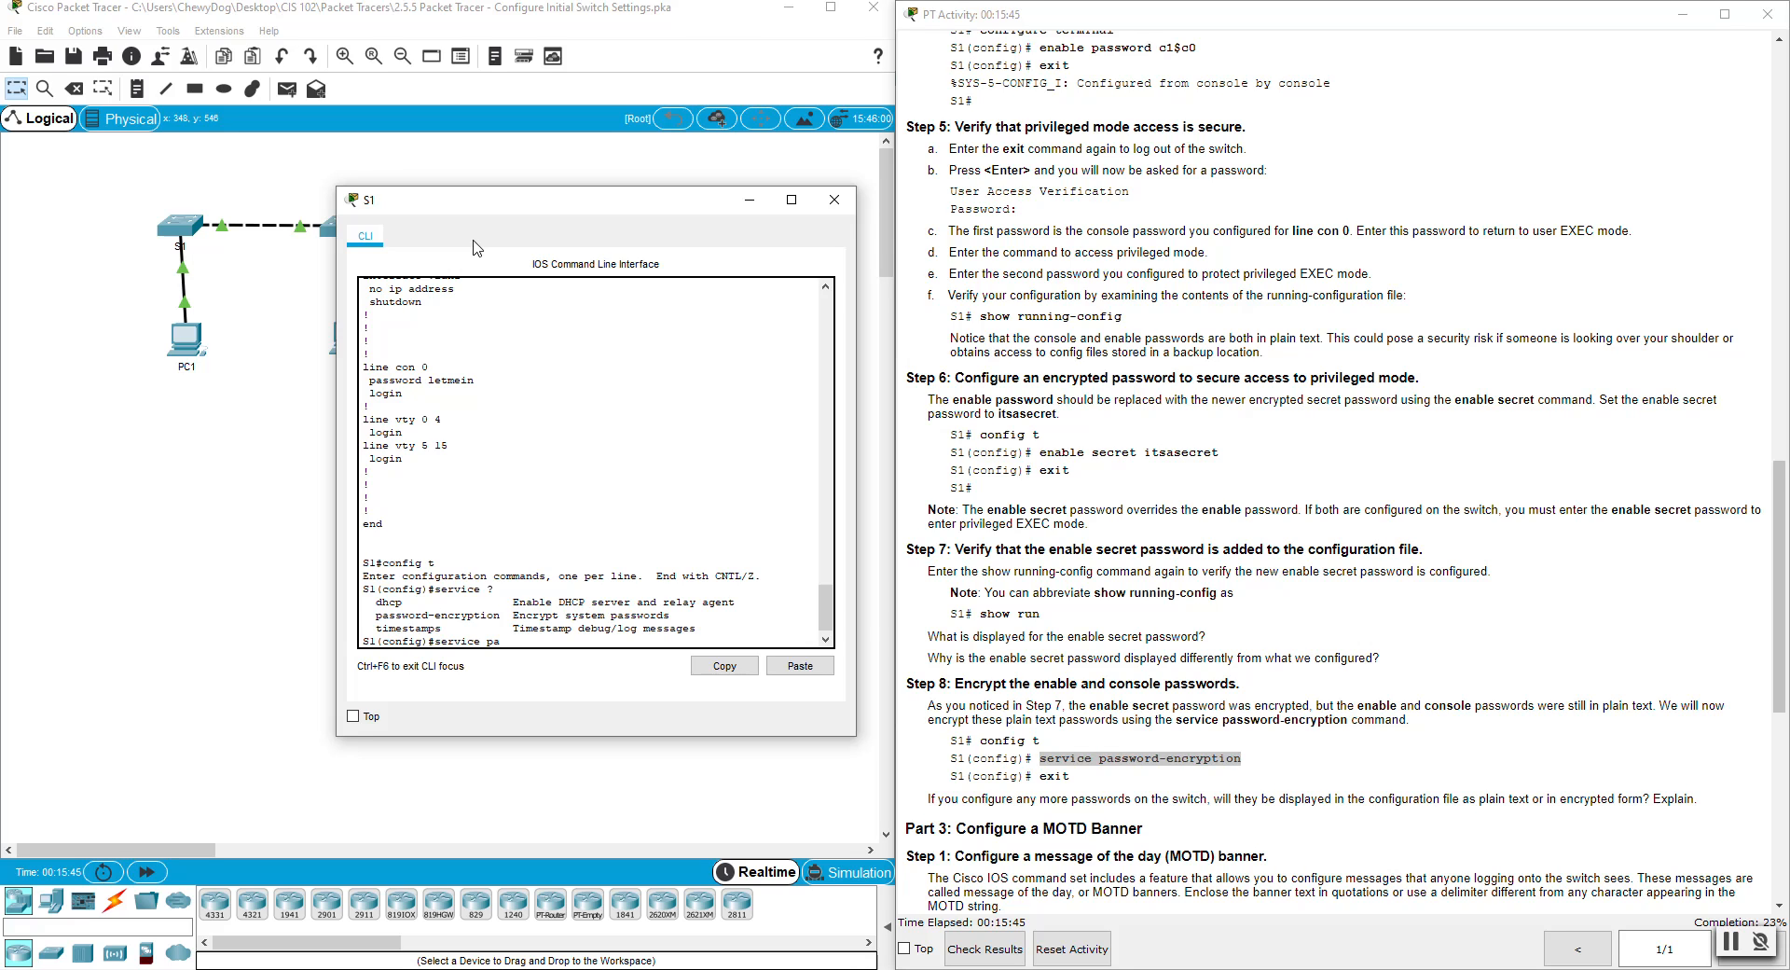
text(or)
key(Tab)
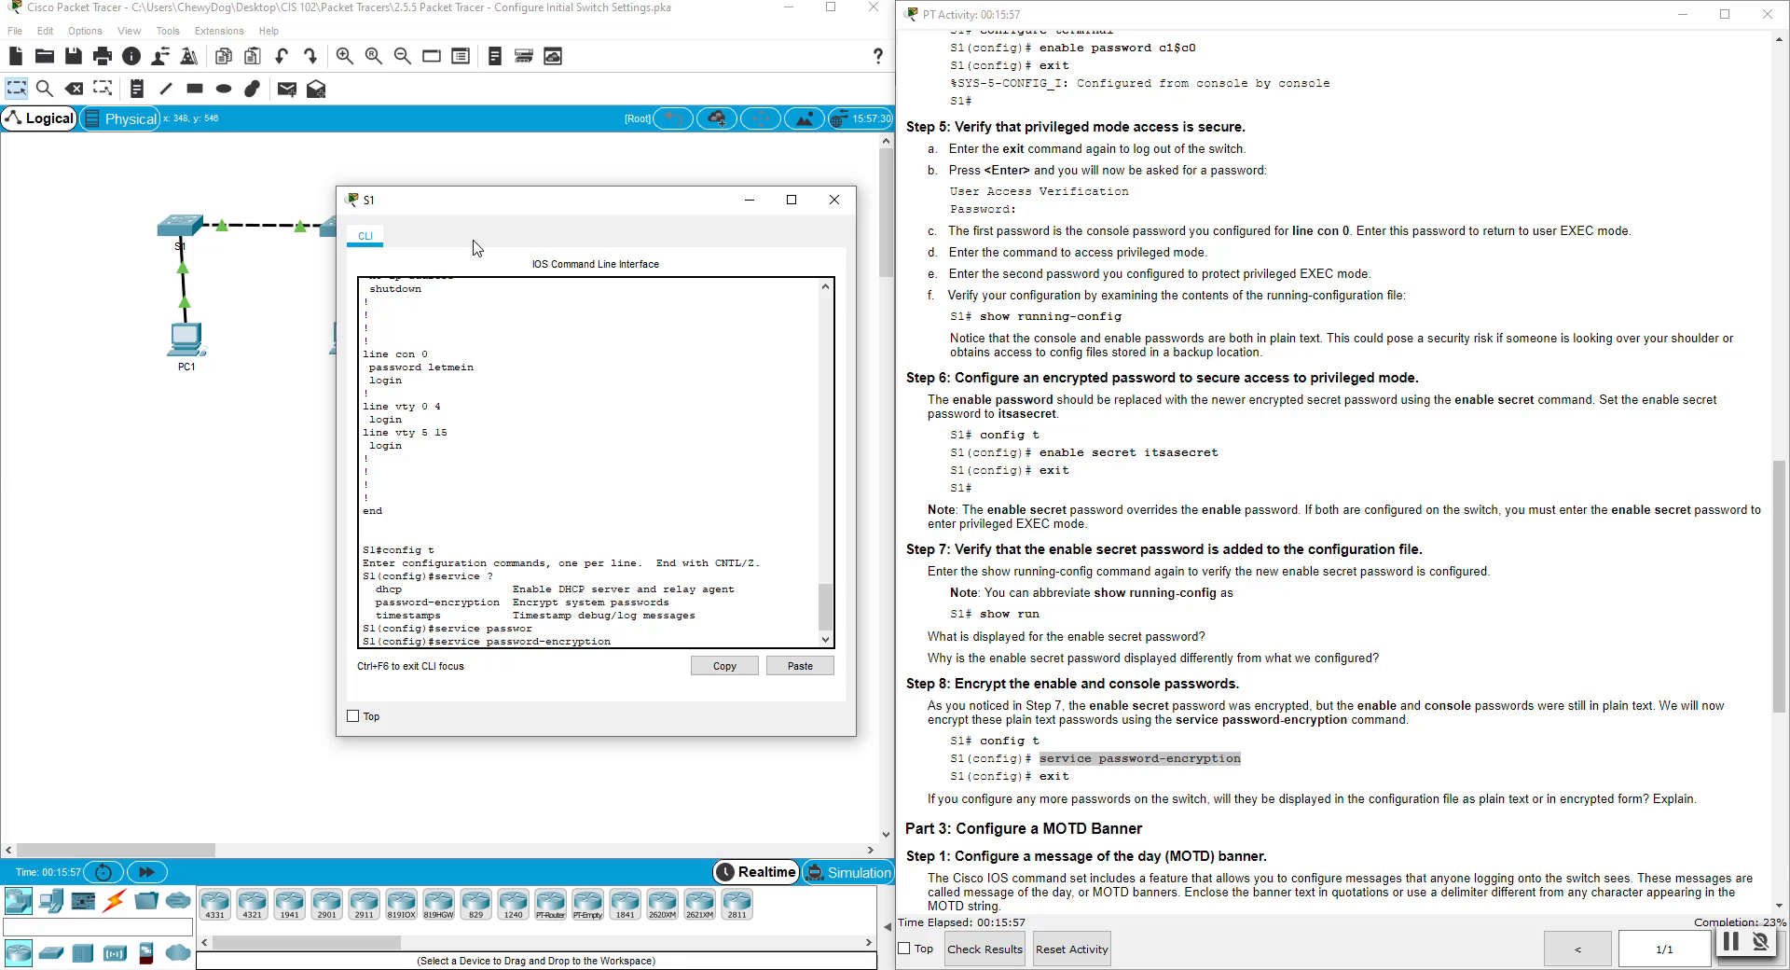
key(Return)
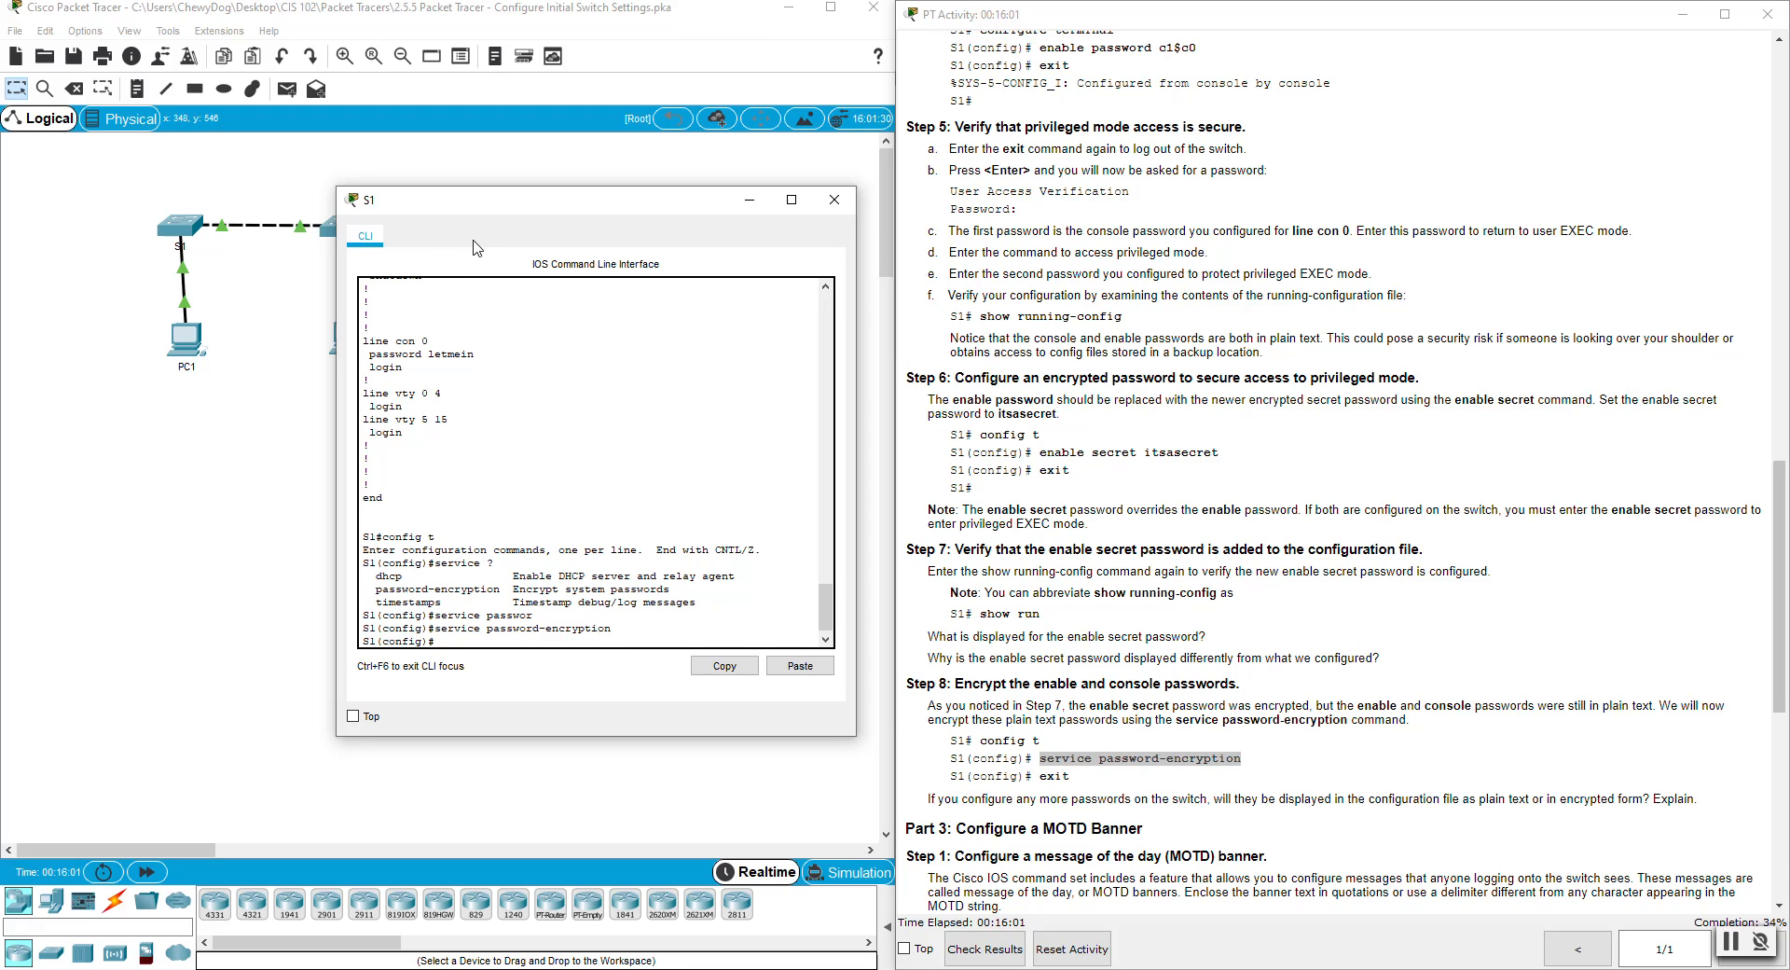
Step: Configure the message of the day on S1 with banner motd "This is a secure system. Authorized Access Only!"
scroll(1046, 676, down, 1)
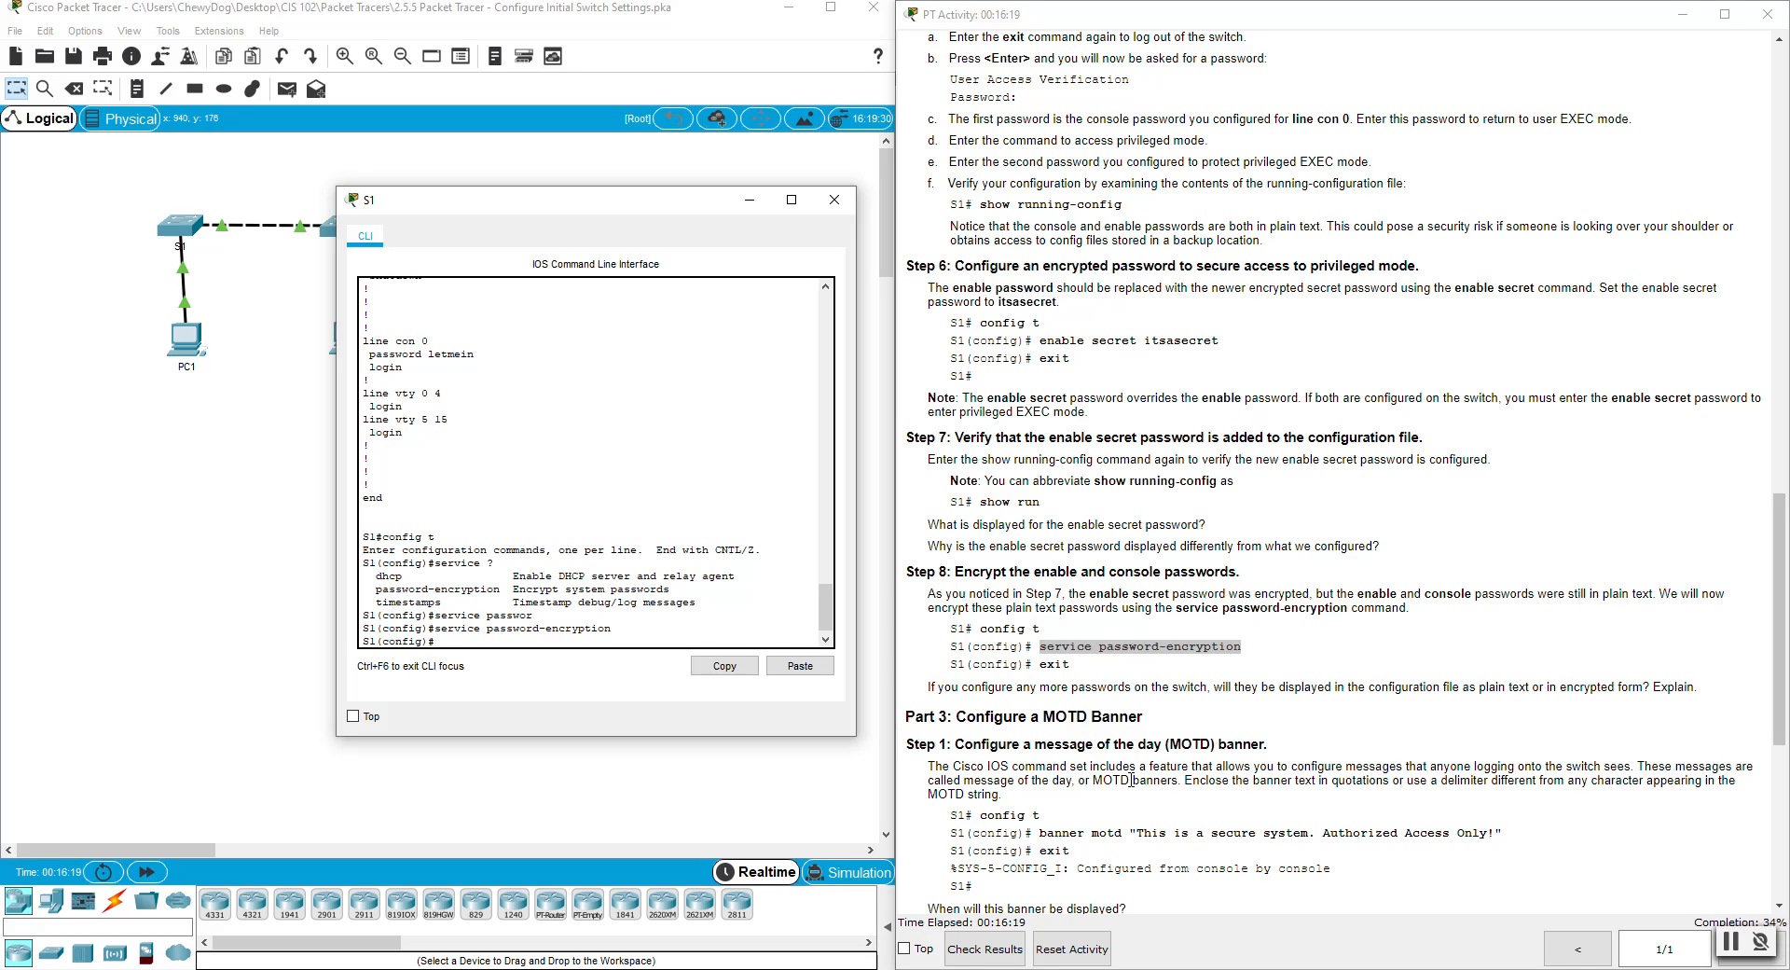
text(banner motd)
text(Thj)
key(BackSpace)
text(siis is a secure system)
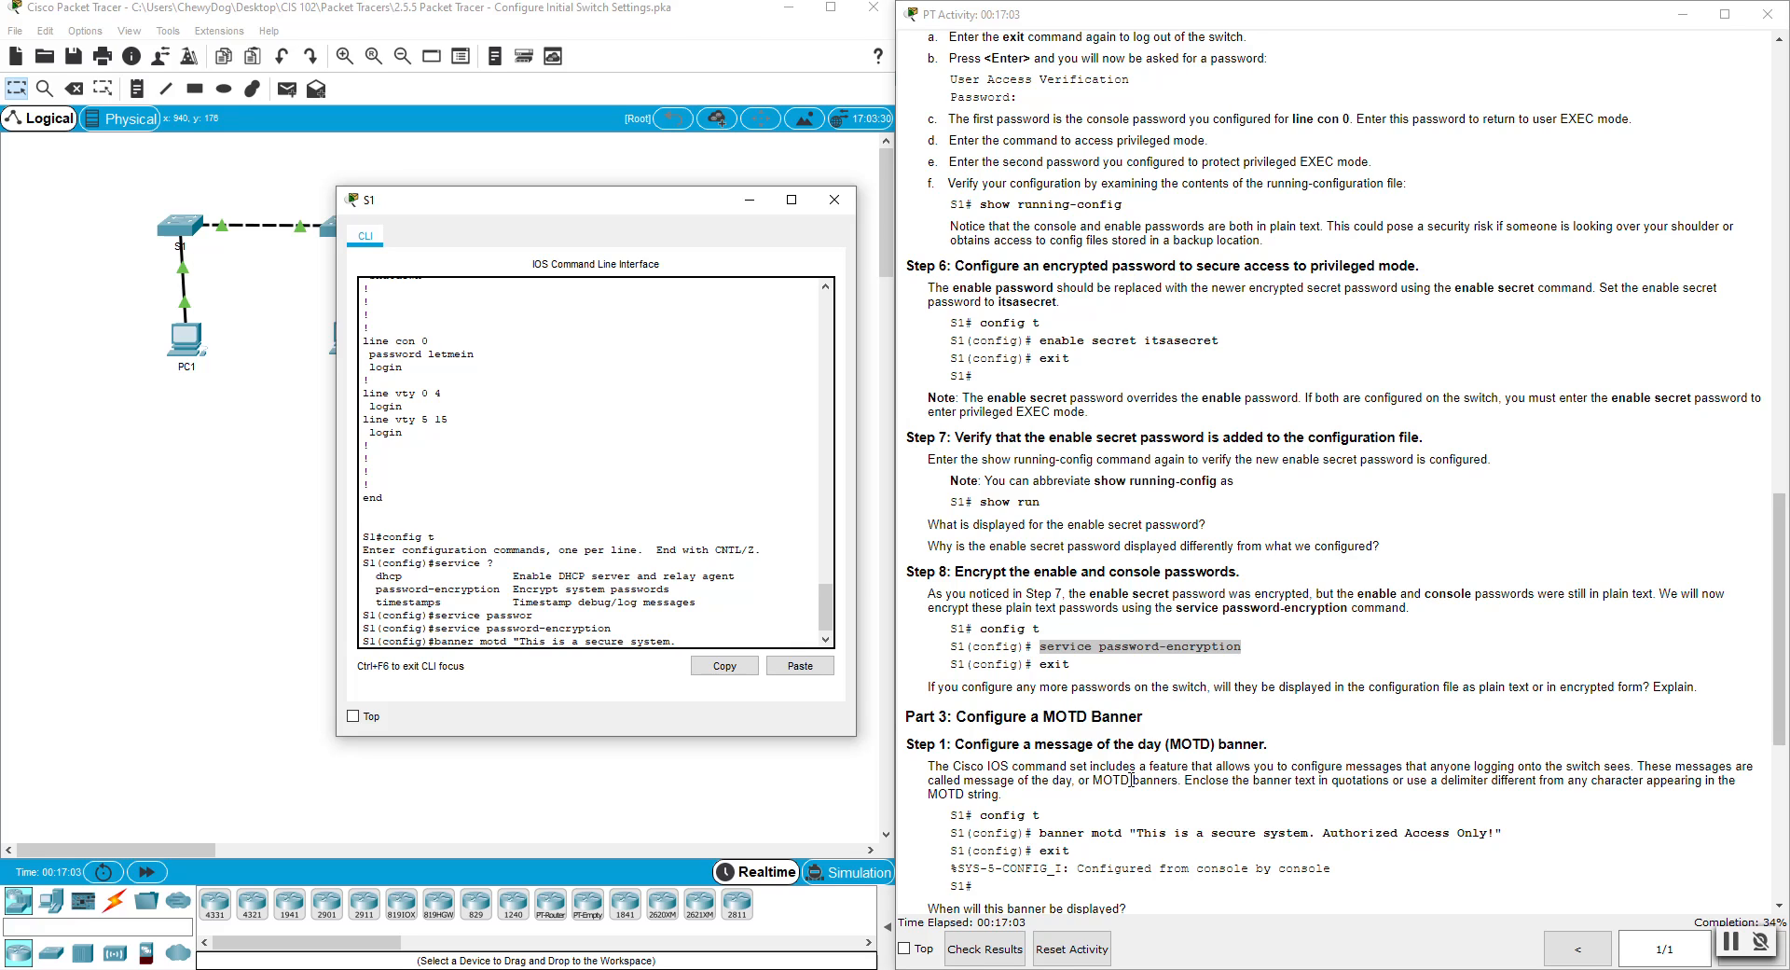
text(. Authorized Access Only)
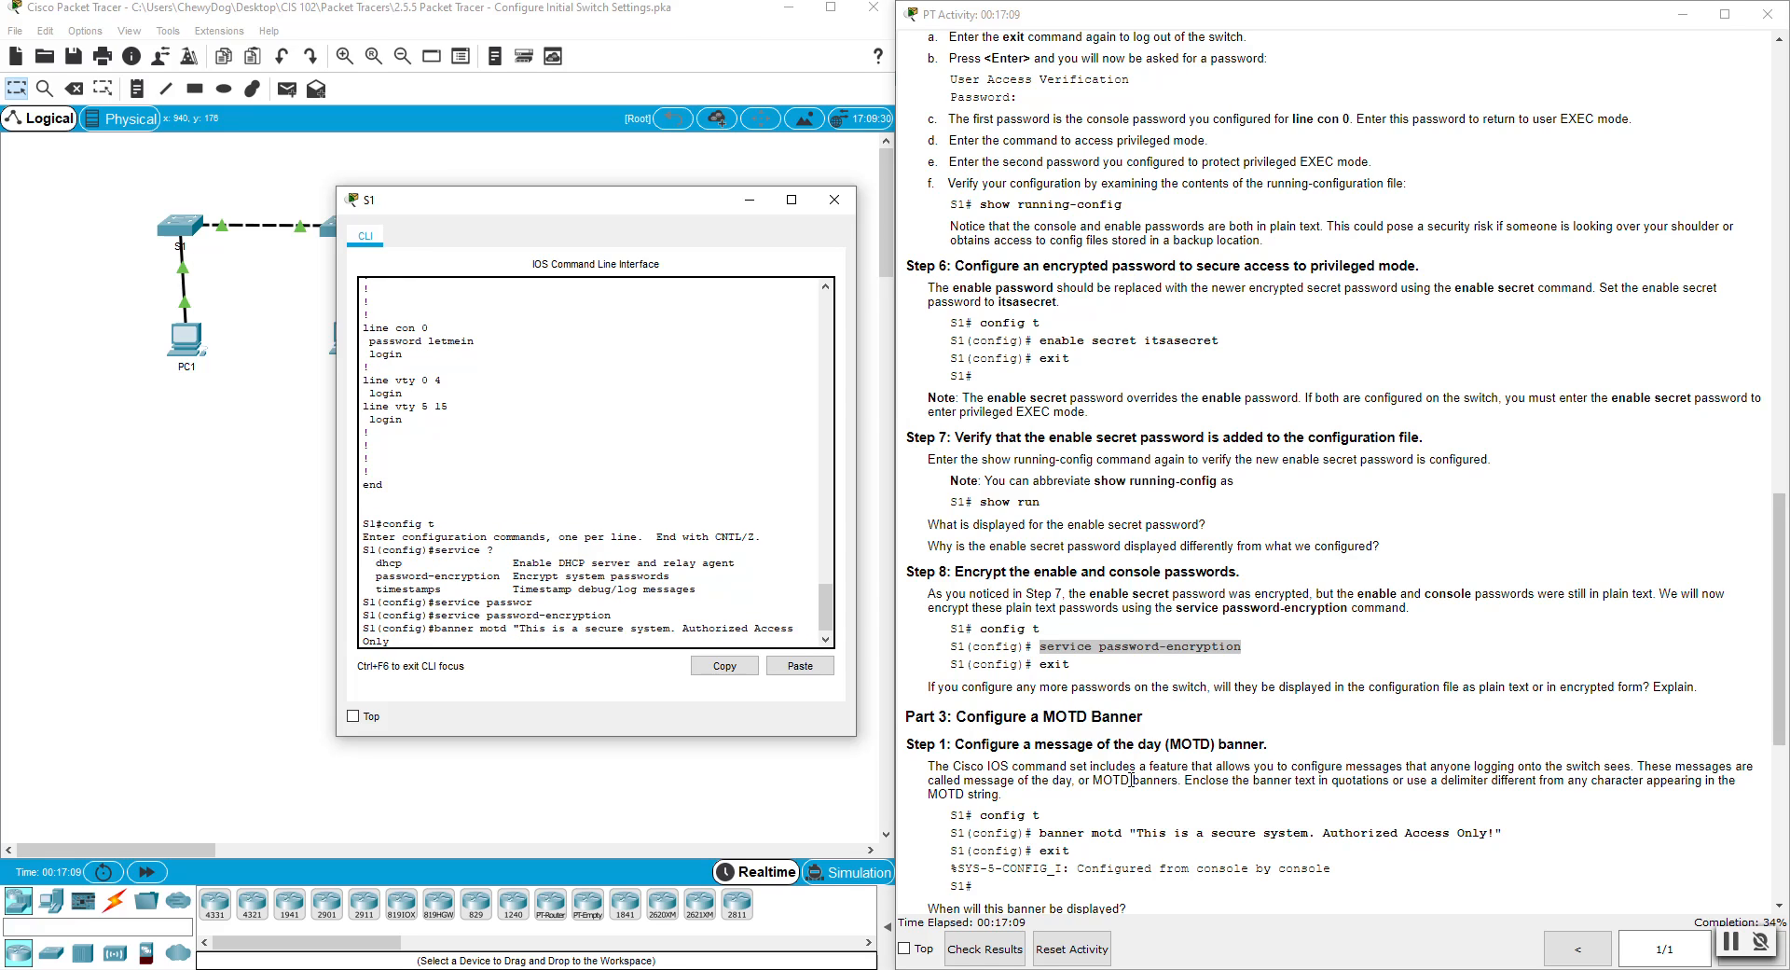
text(!")
key(Return)
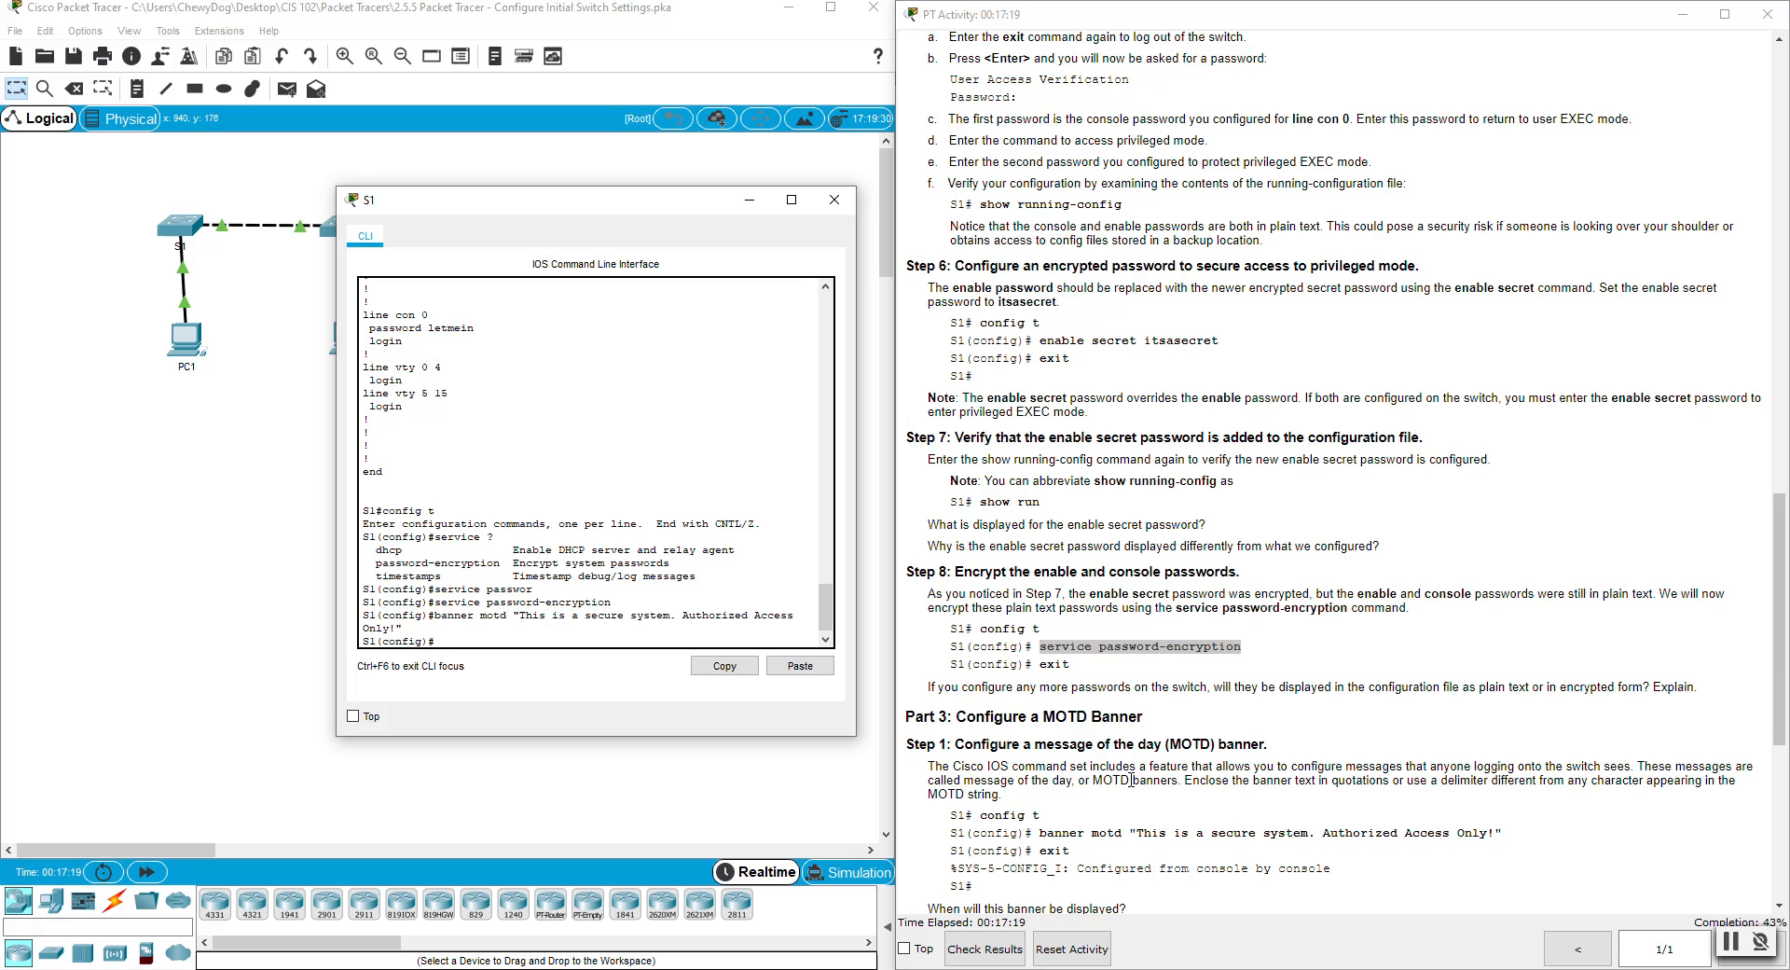
Step: Exit configuration mode to log out of S1, and log back in to user EXEC mode with the console password
text(exit)
key(Return)
key(Return)
text(exit)
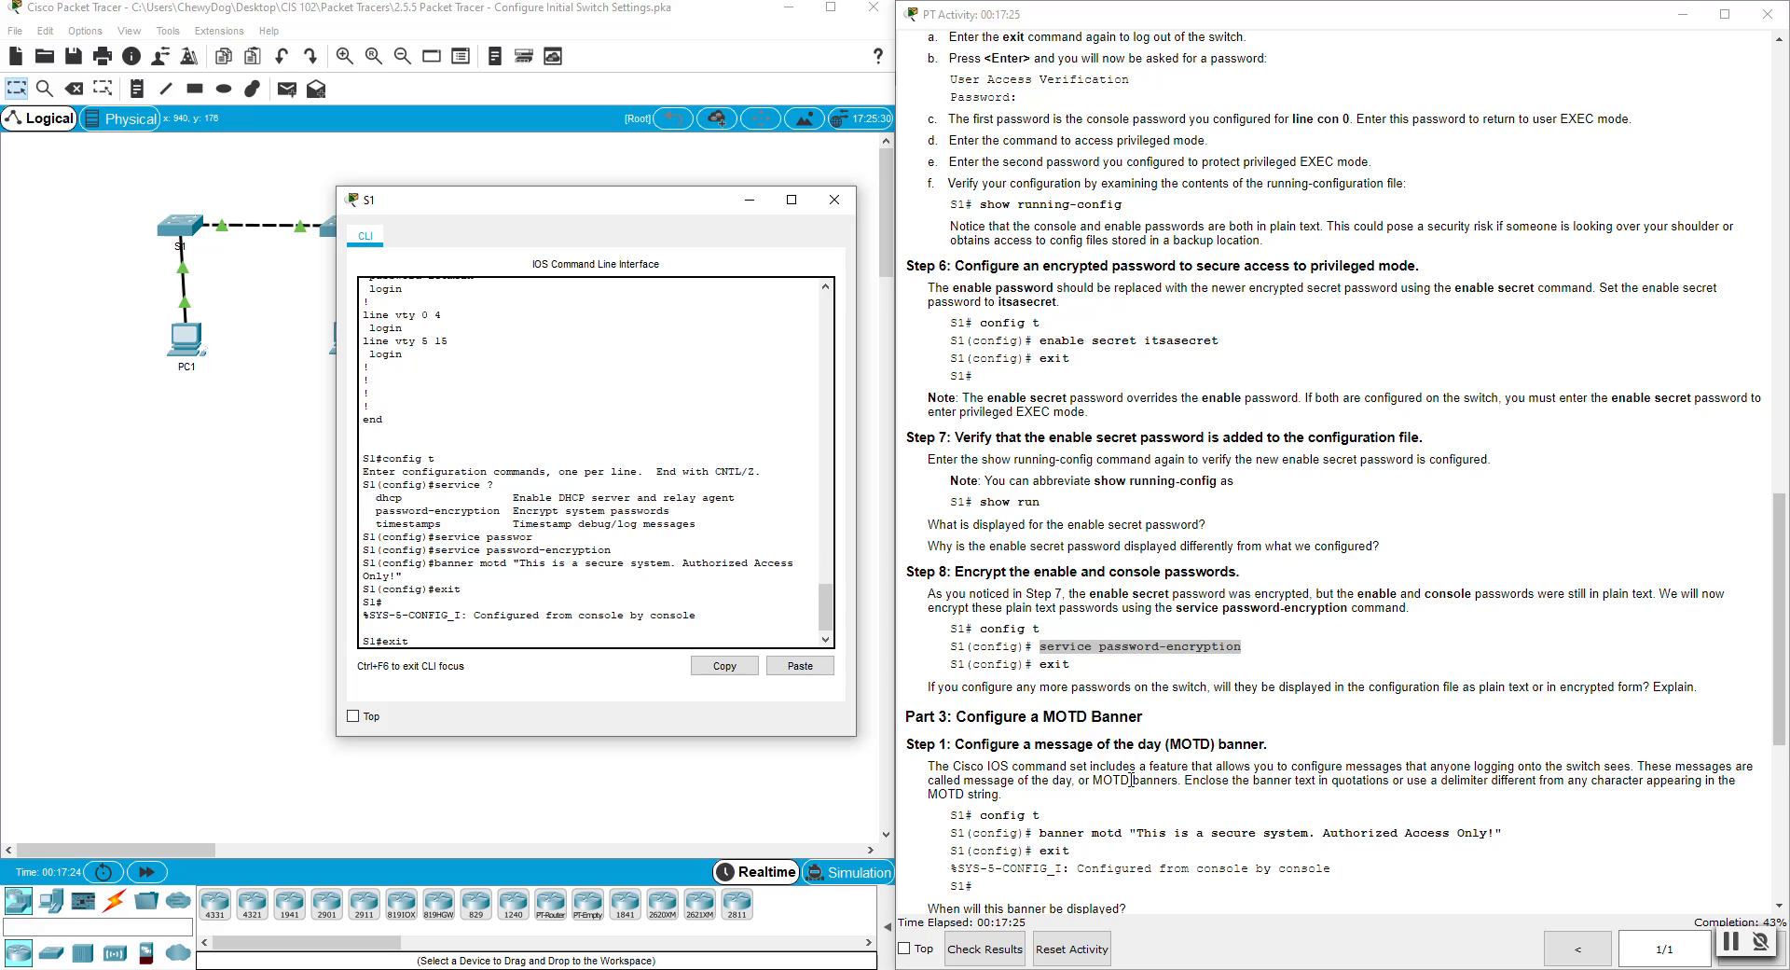
key(Return)
key(Return)
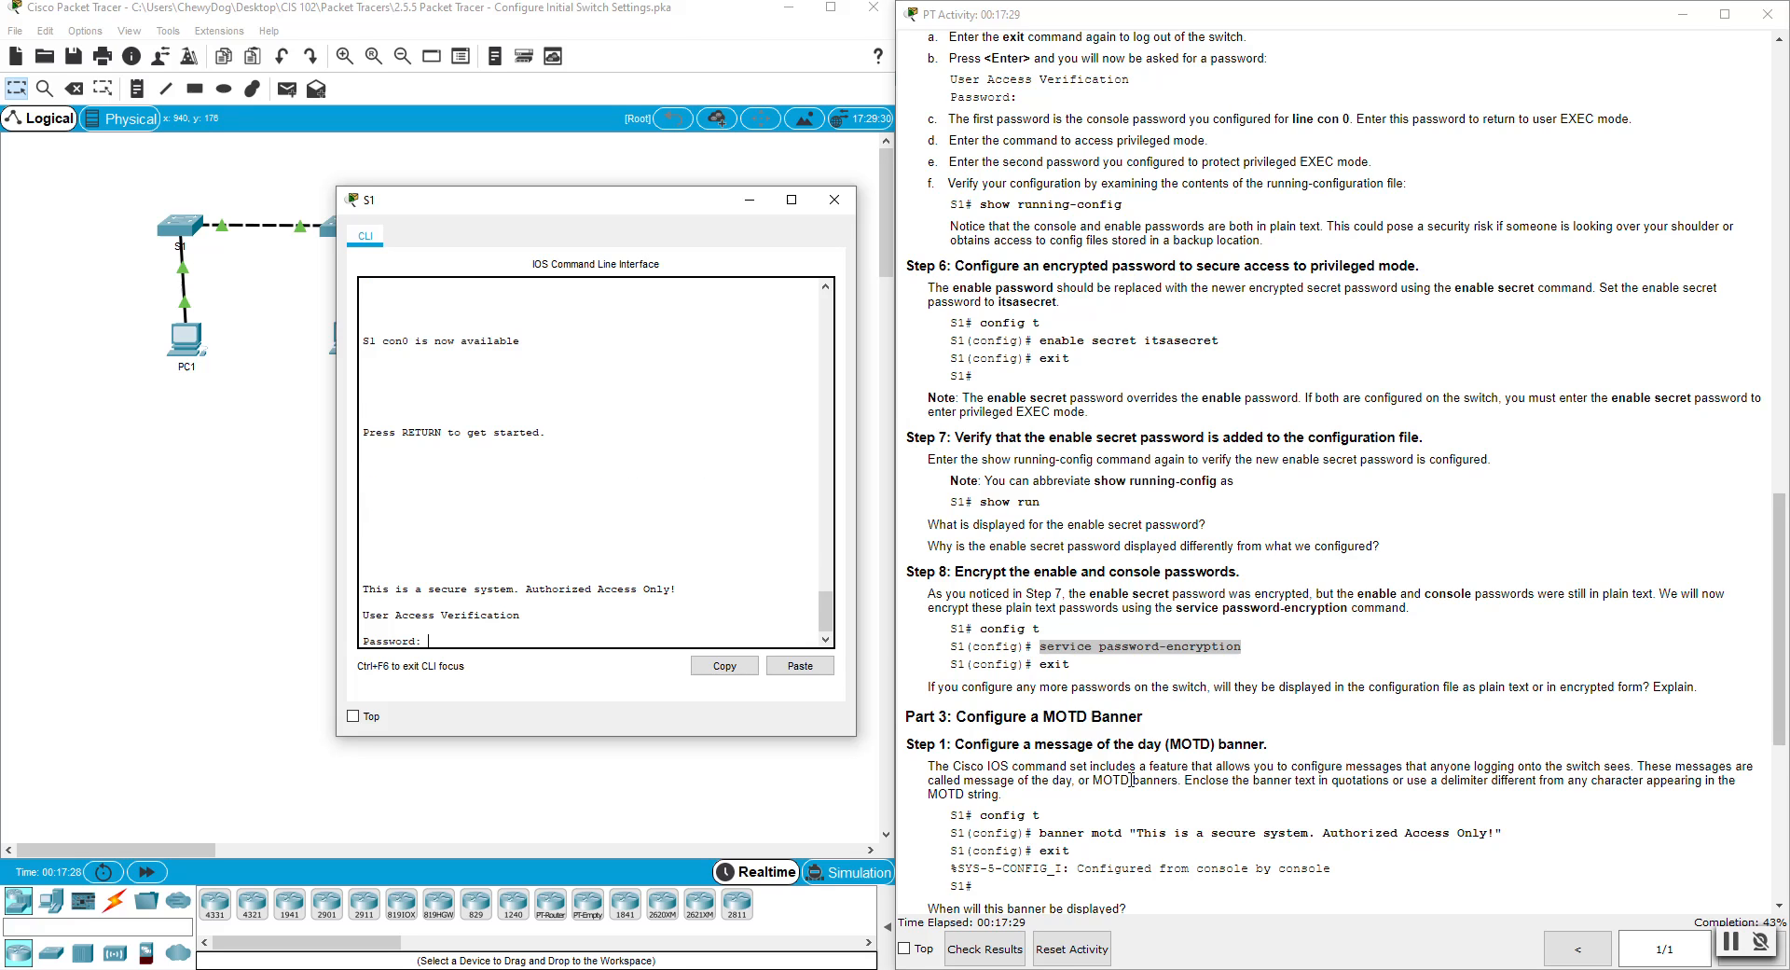
key(Return)
Step: Try to enter privileged EXEC mode on S1 with en and a privileged-mode password
text(en)
key(Return)
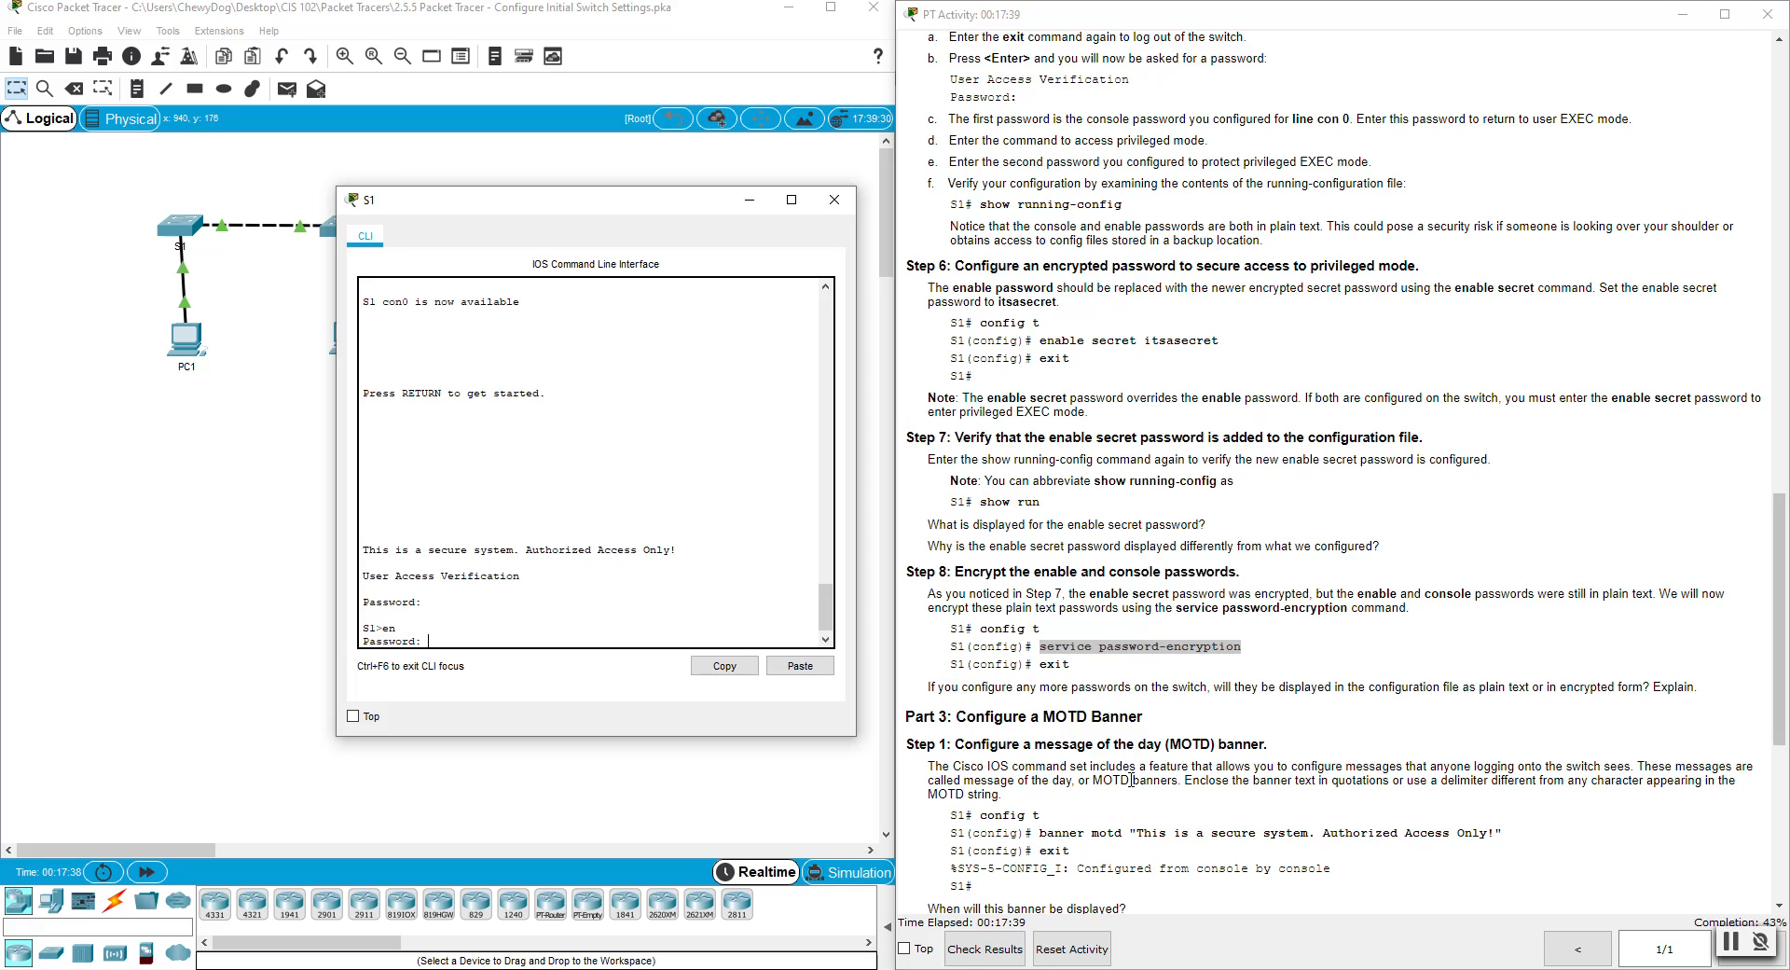
key(Return)
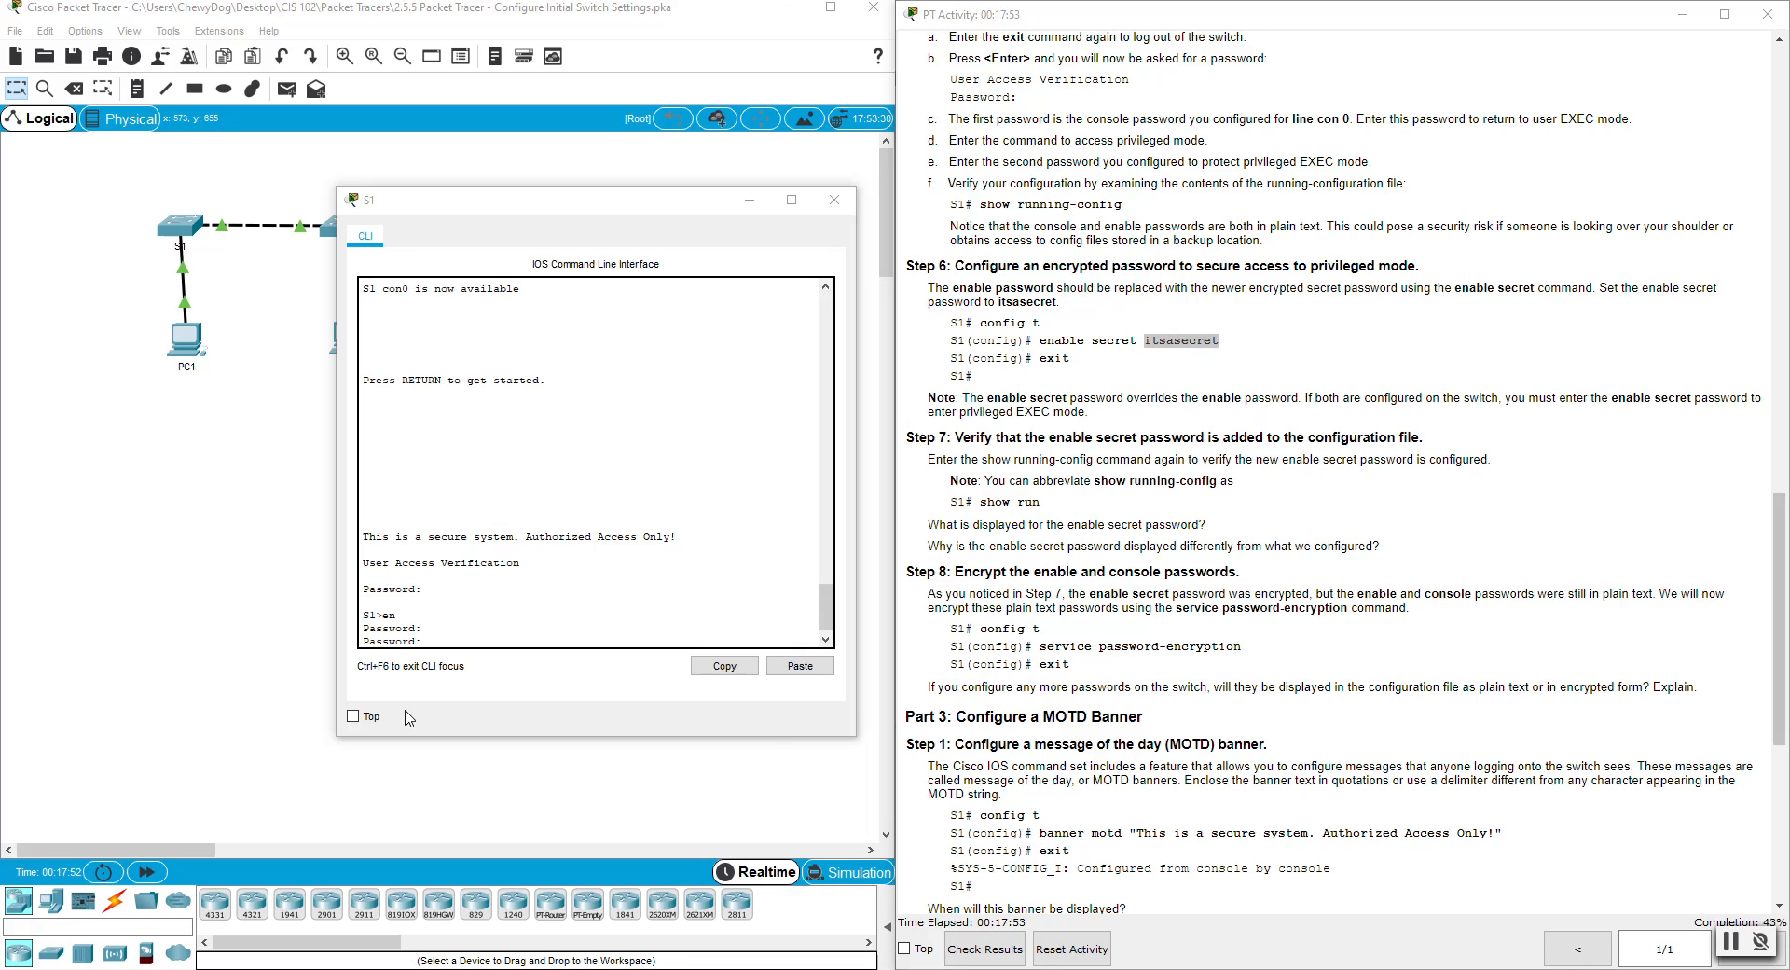
click(438, 640)
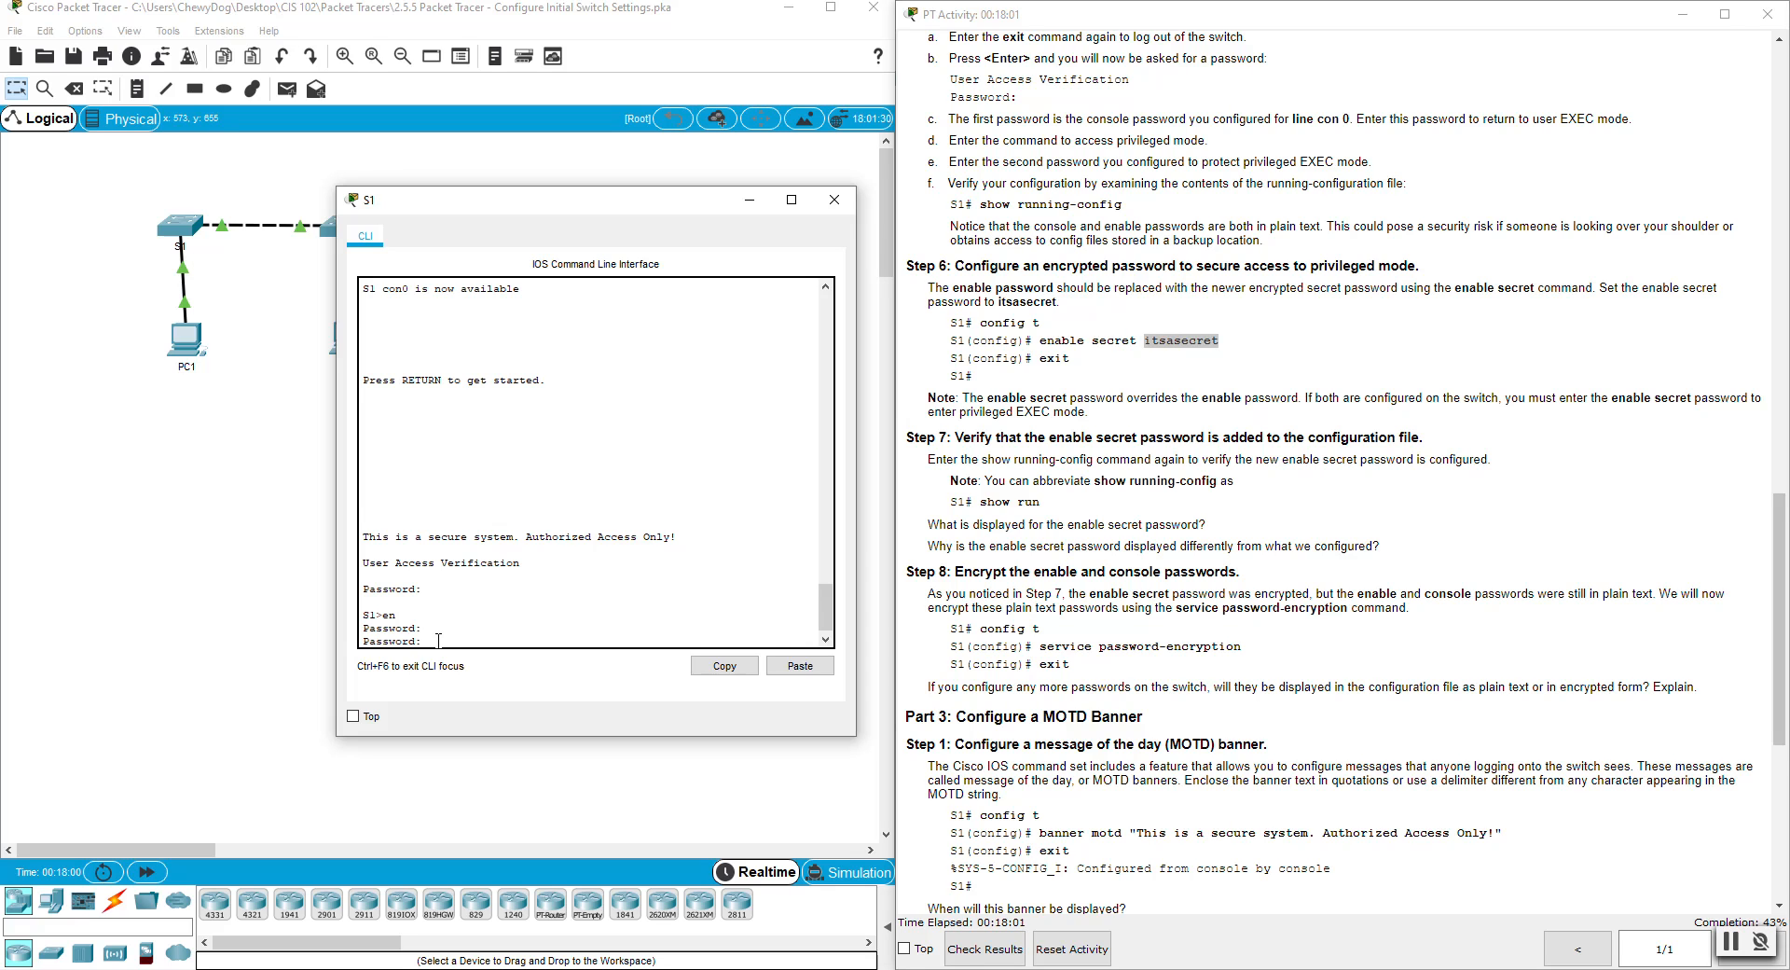
key(Return)
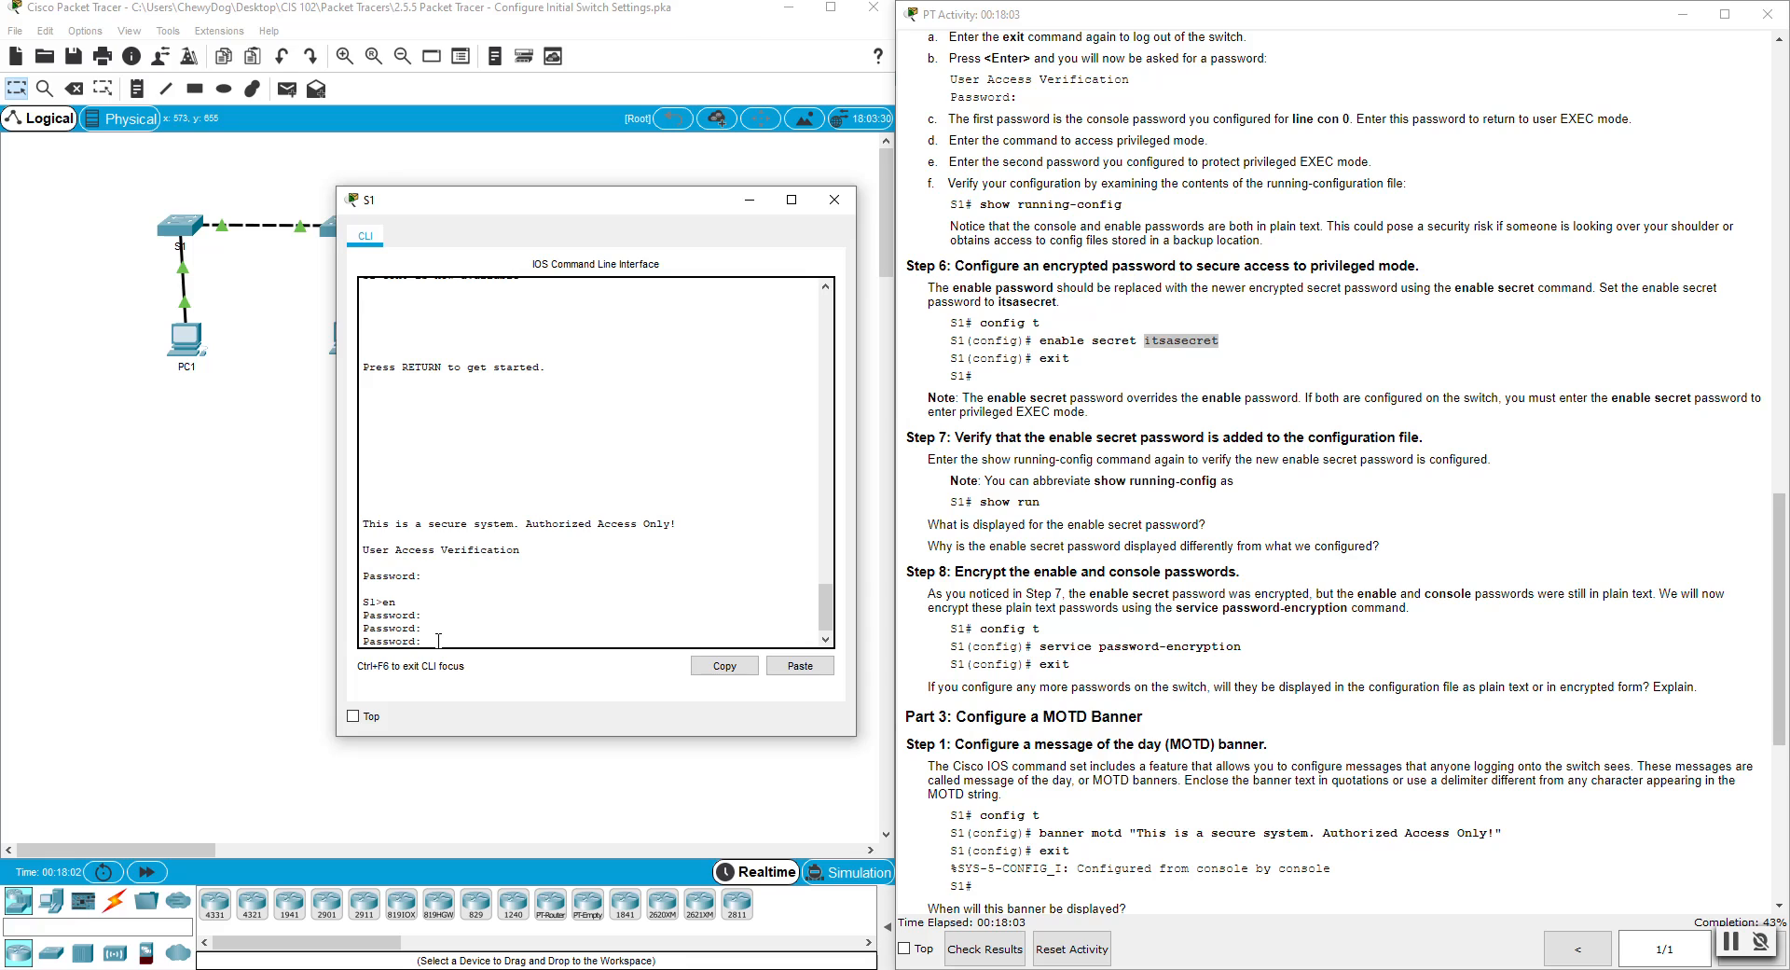
key(Return)
Step: Enter privileged EXEC mode on S1 with the enab command and the enable secret password
text(en)
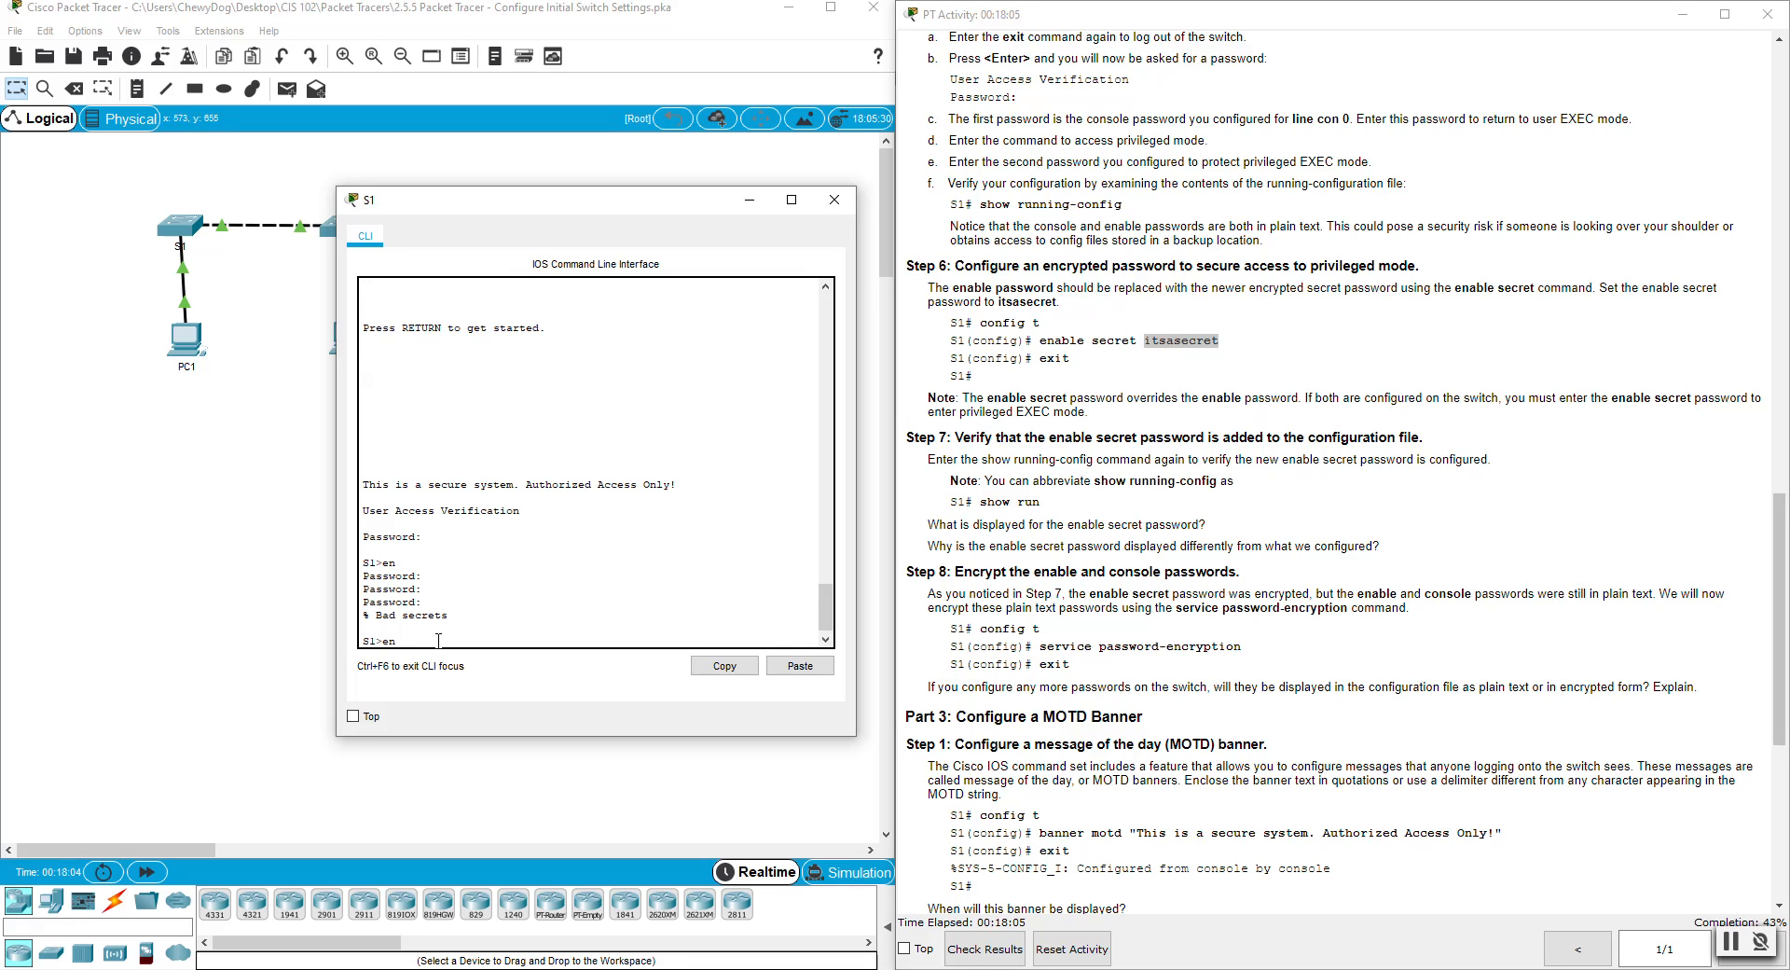
text(db)
key(Return)
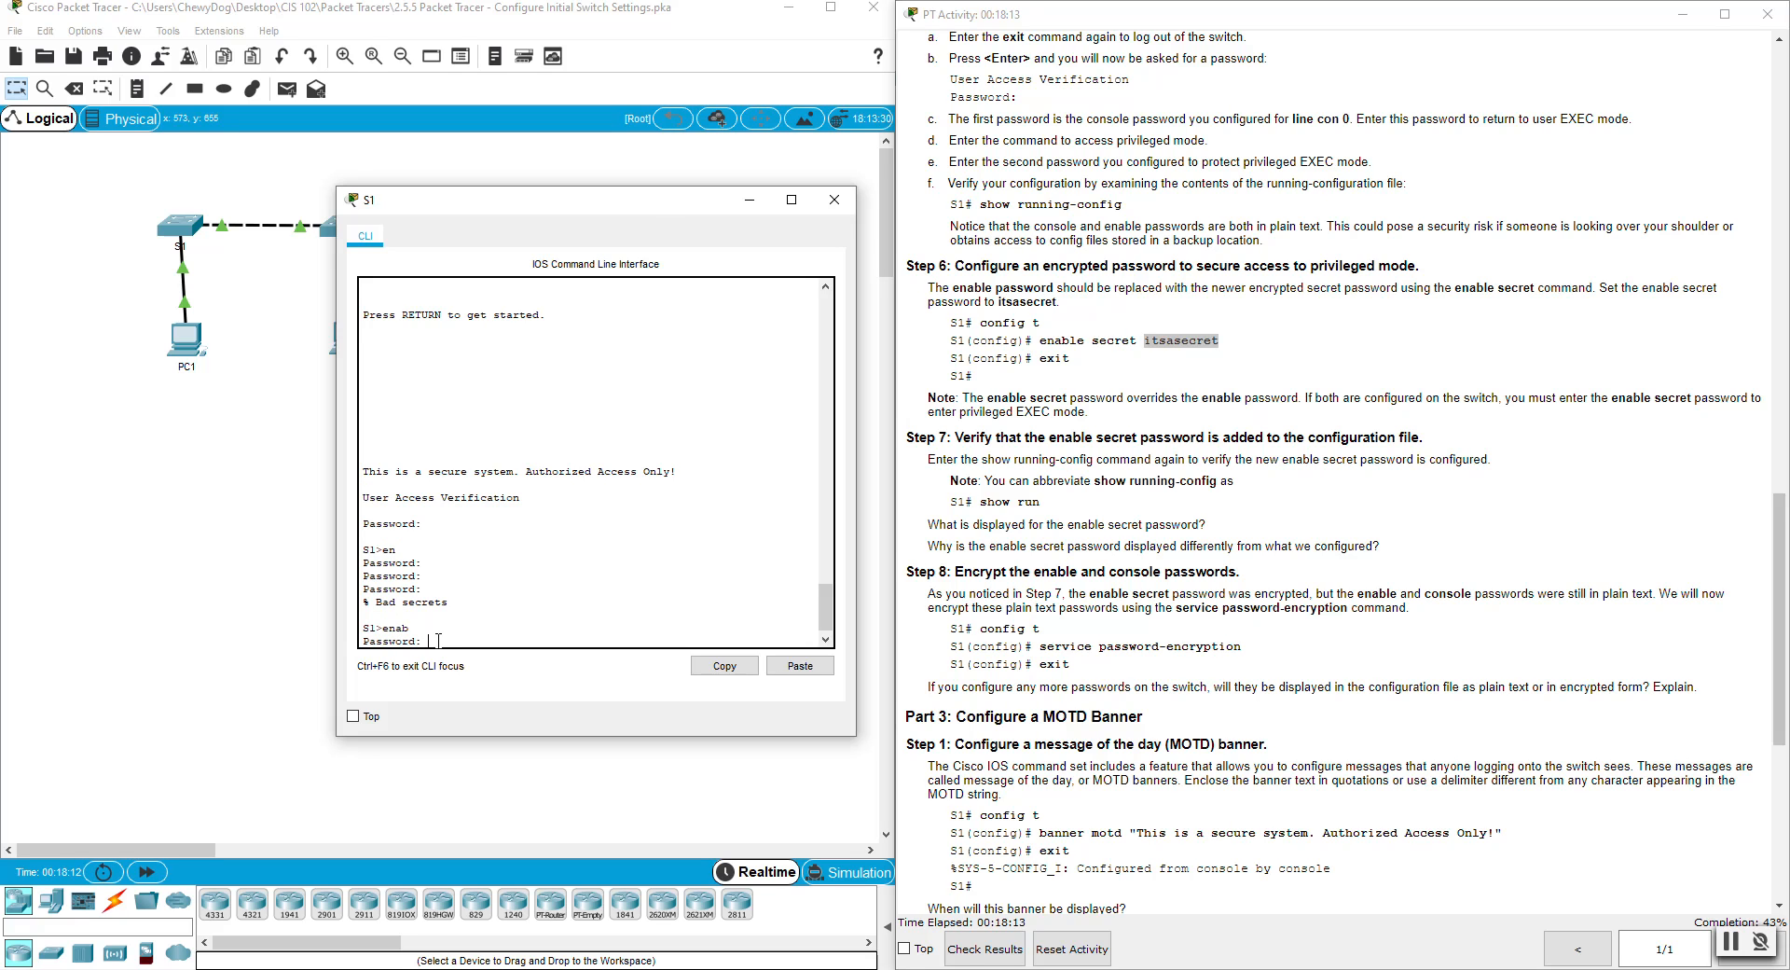
key(Return)
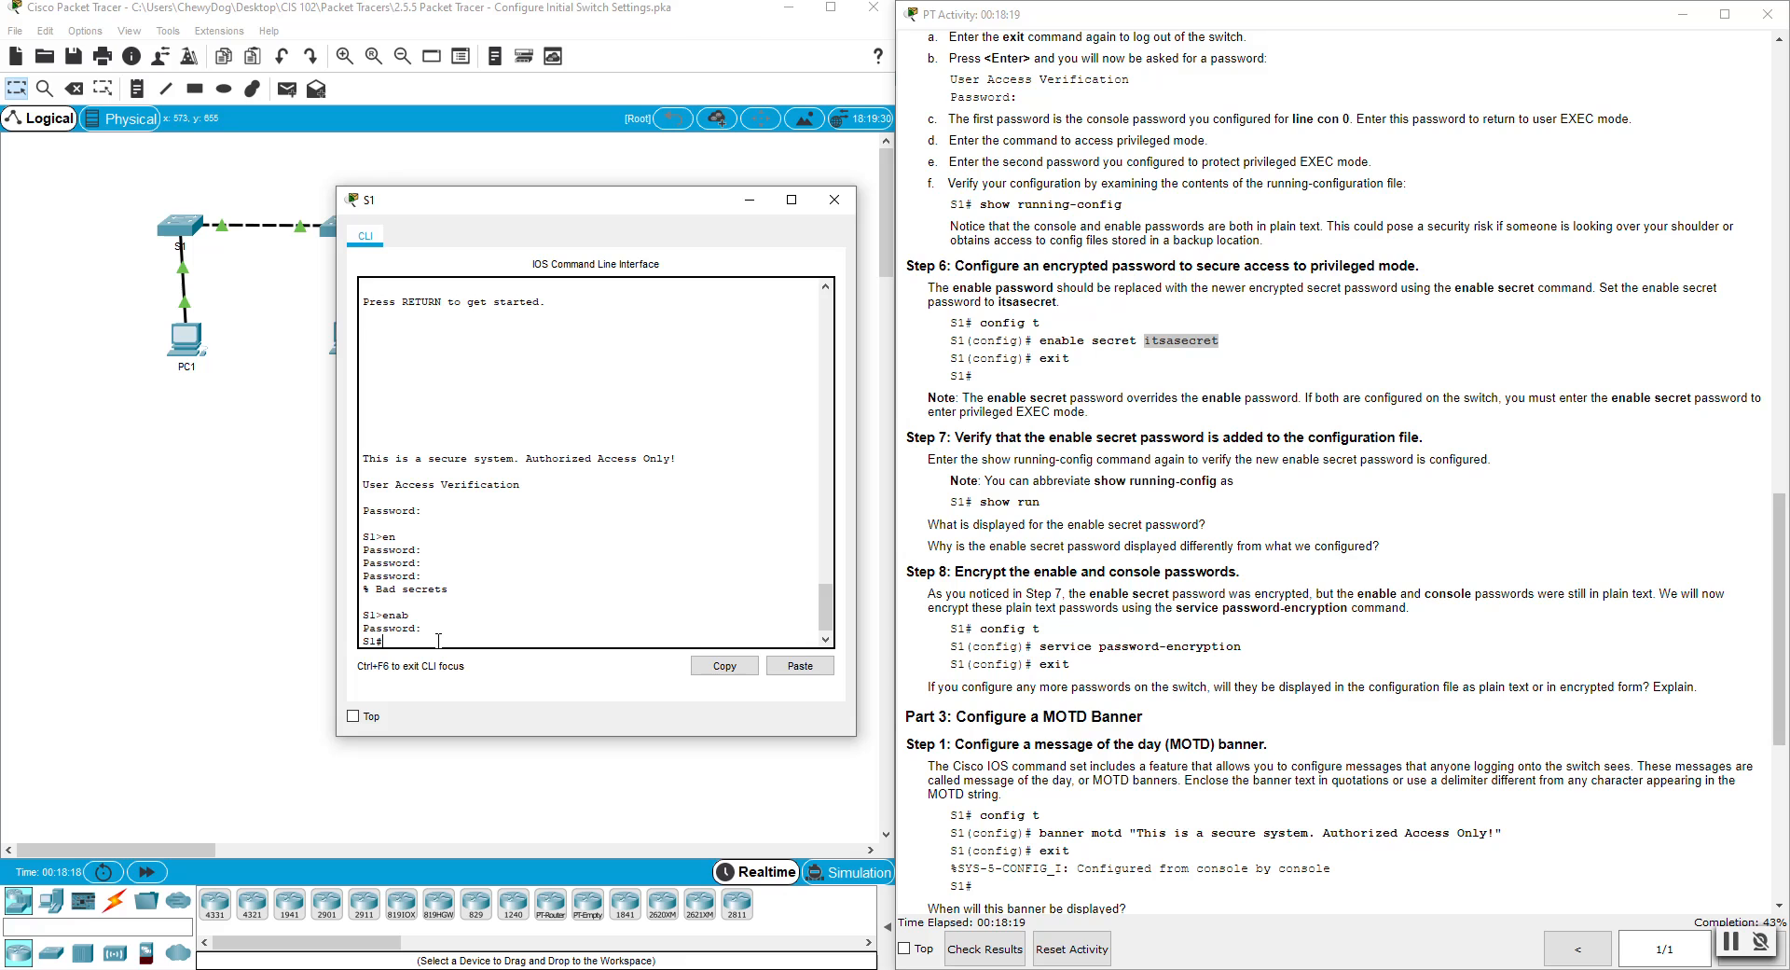
Step: Page through S1's running configuration with show run to check the banner and the encrypted console password
text(show run)
key(Return)
key(space)
key(space)
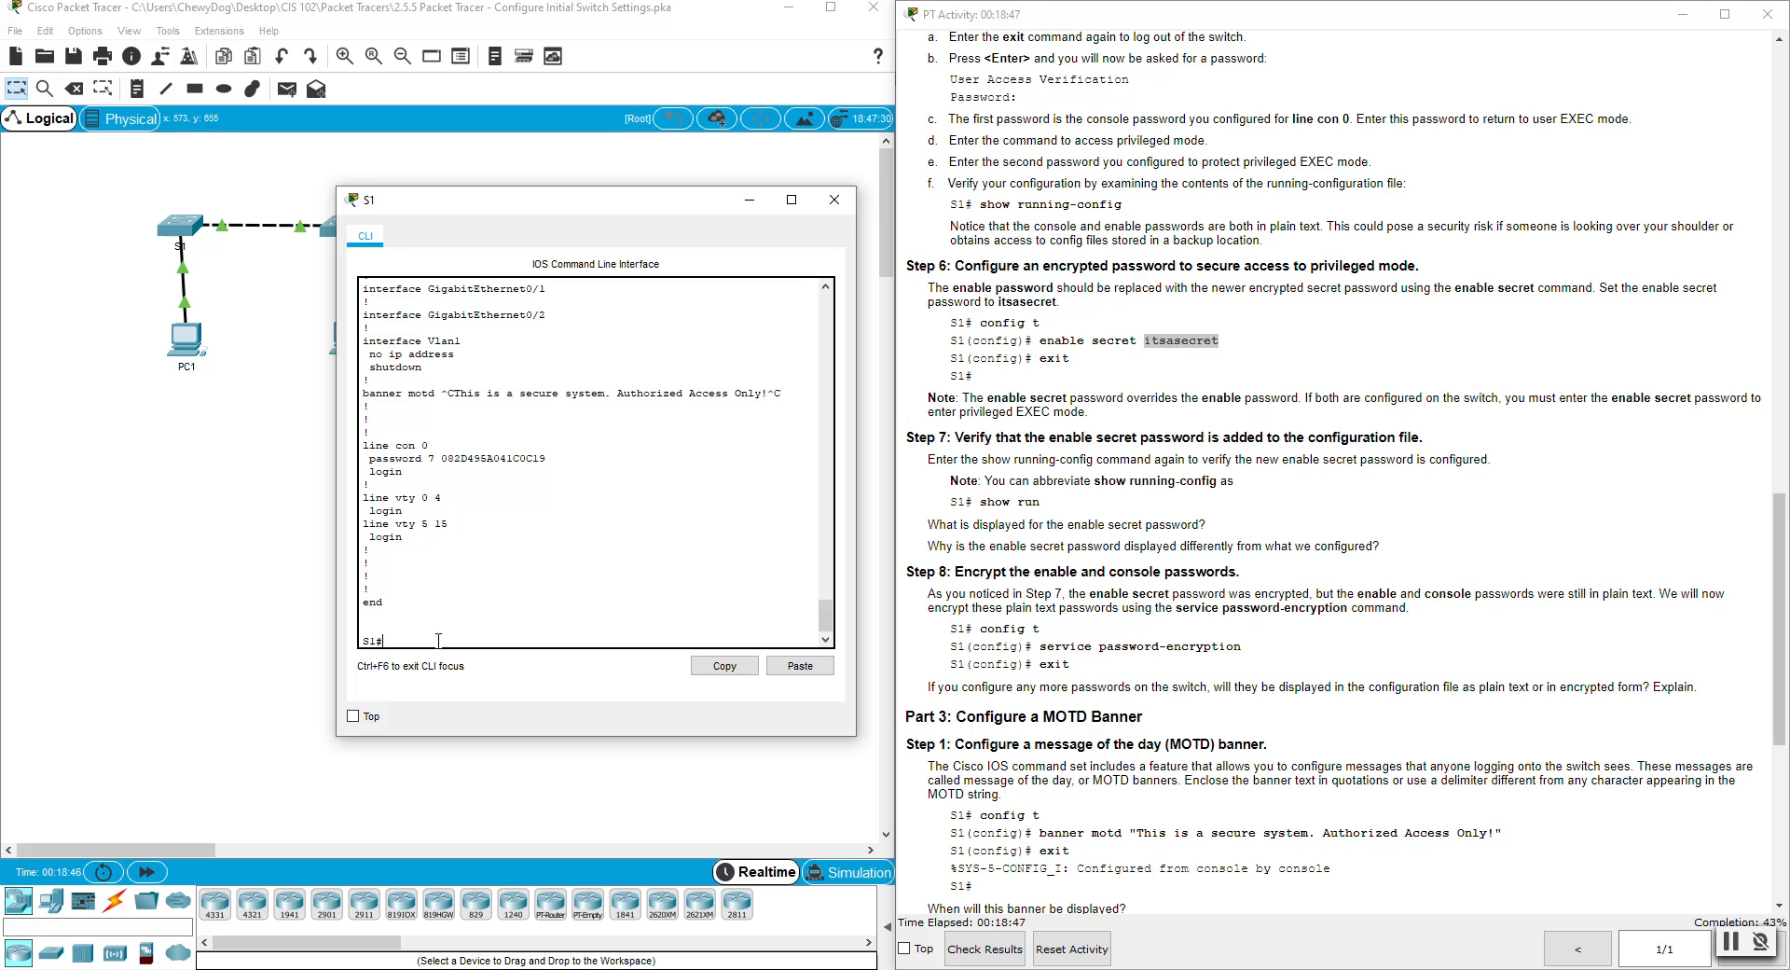
Step: List the copy options and save S1's configuration with copy running-config startup-config, accepting the default destination filename
text(copy ?)
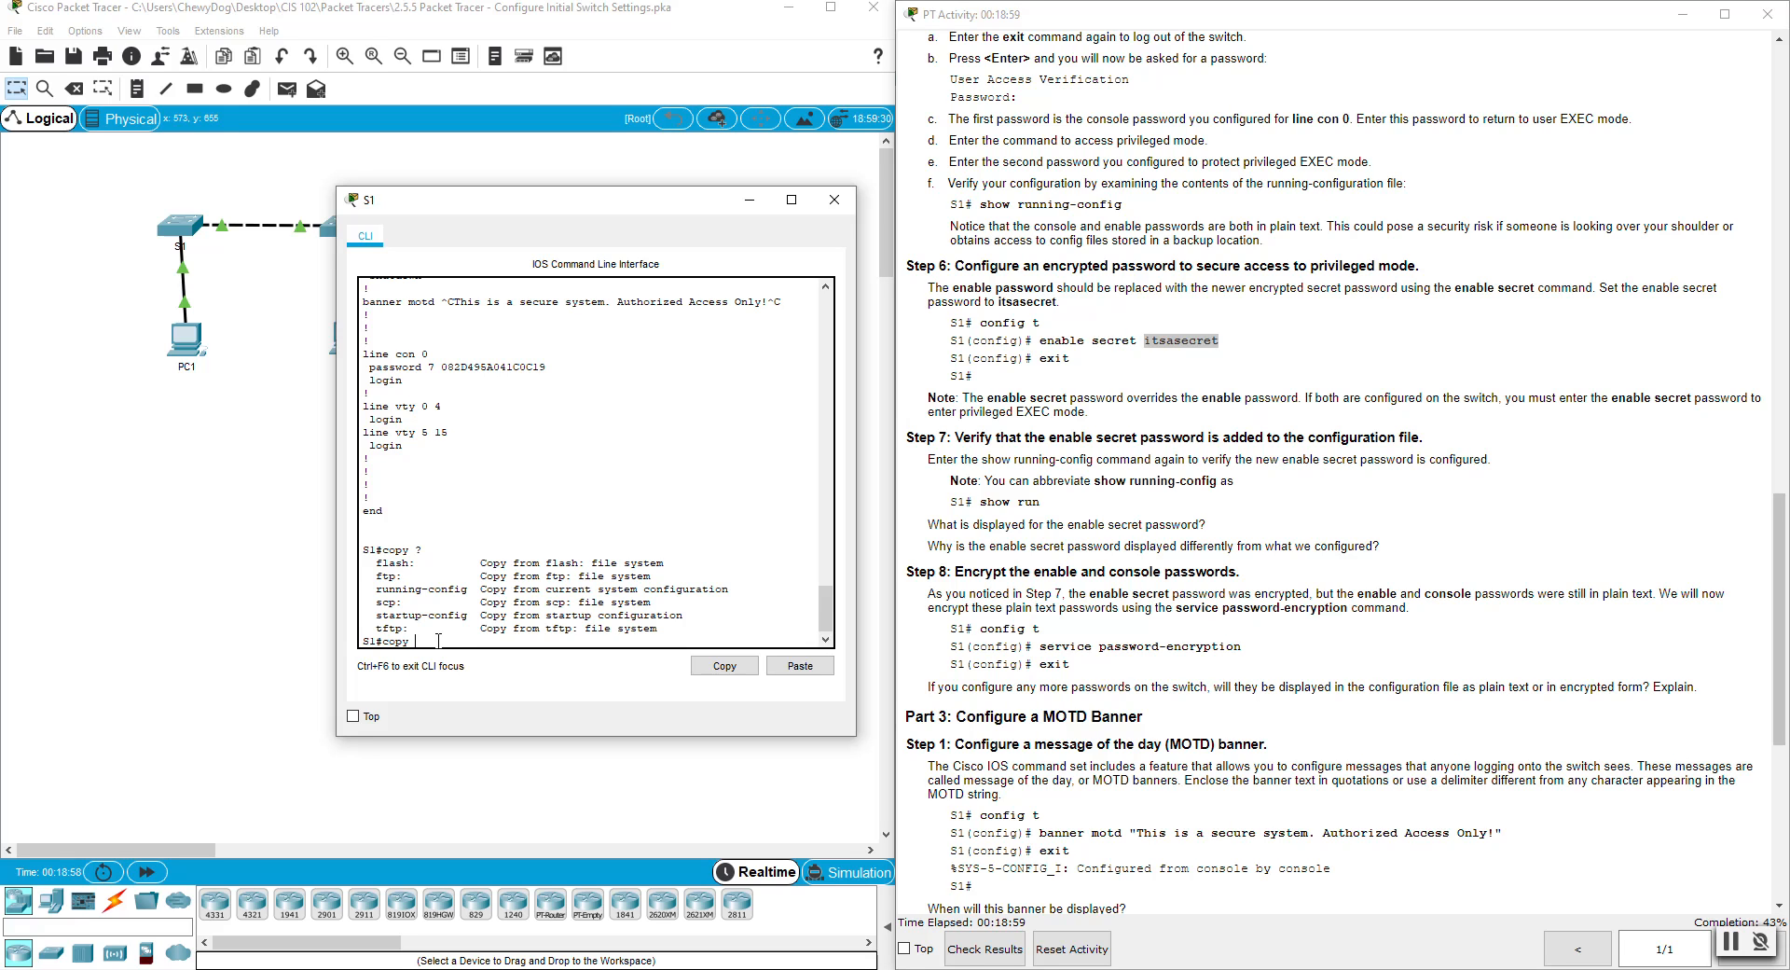
text(running-config startup-config)
key(Return)
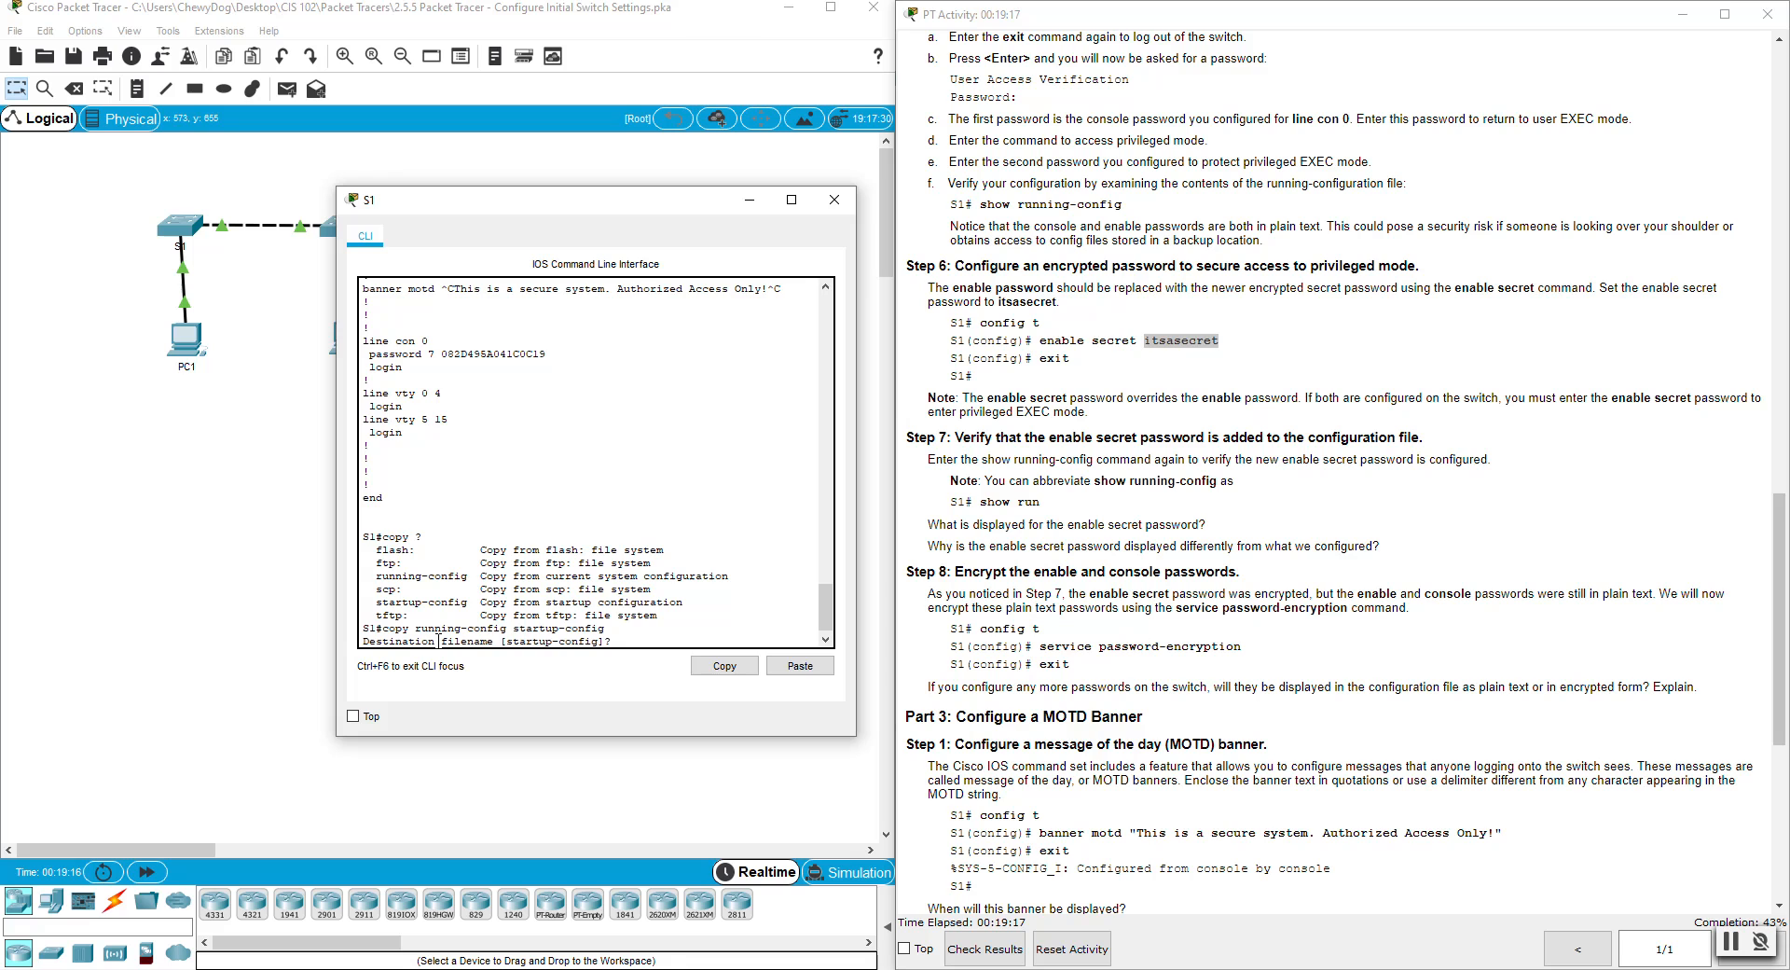
key(Return)
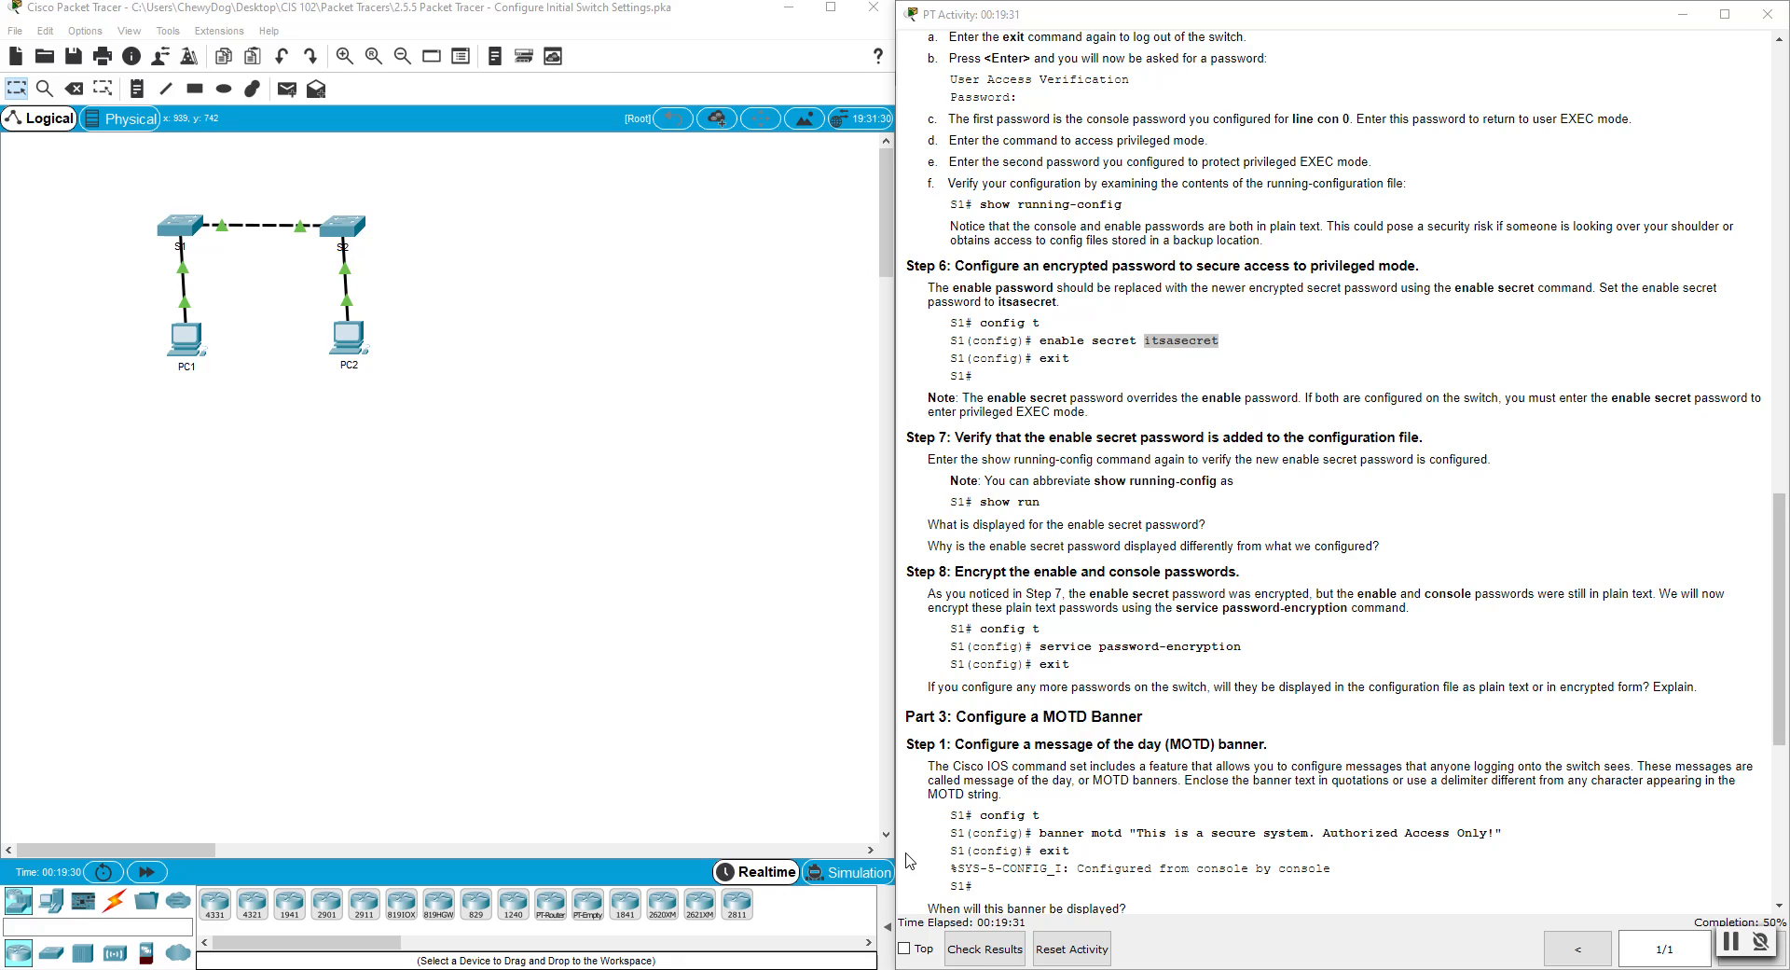
Step: Check the activity results and view the assessment items for S1 and S2
click(990, 951)
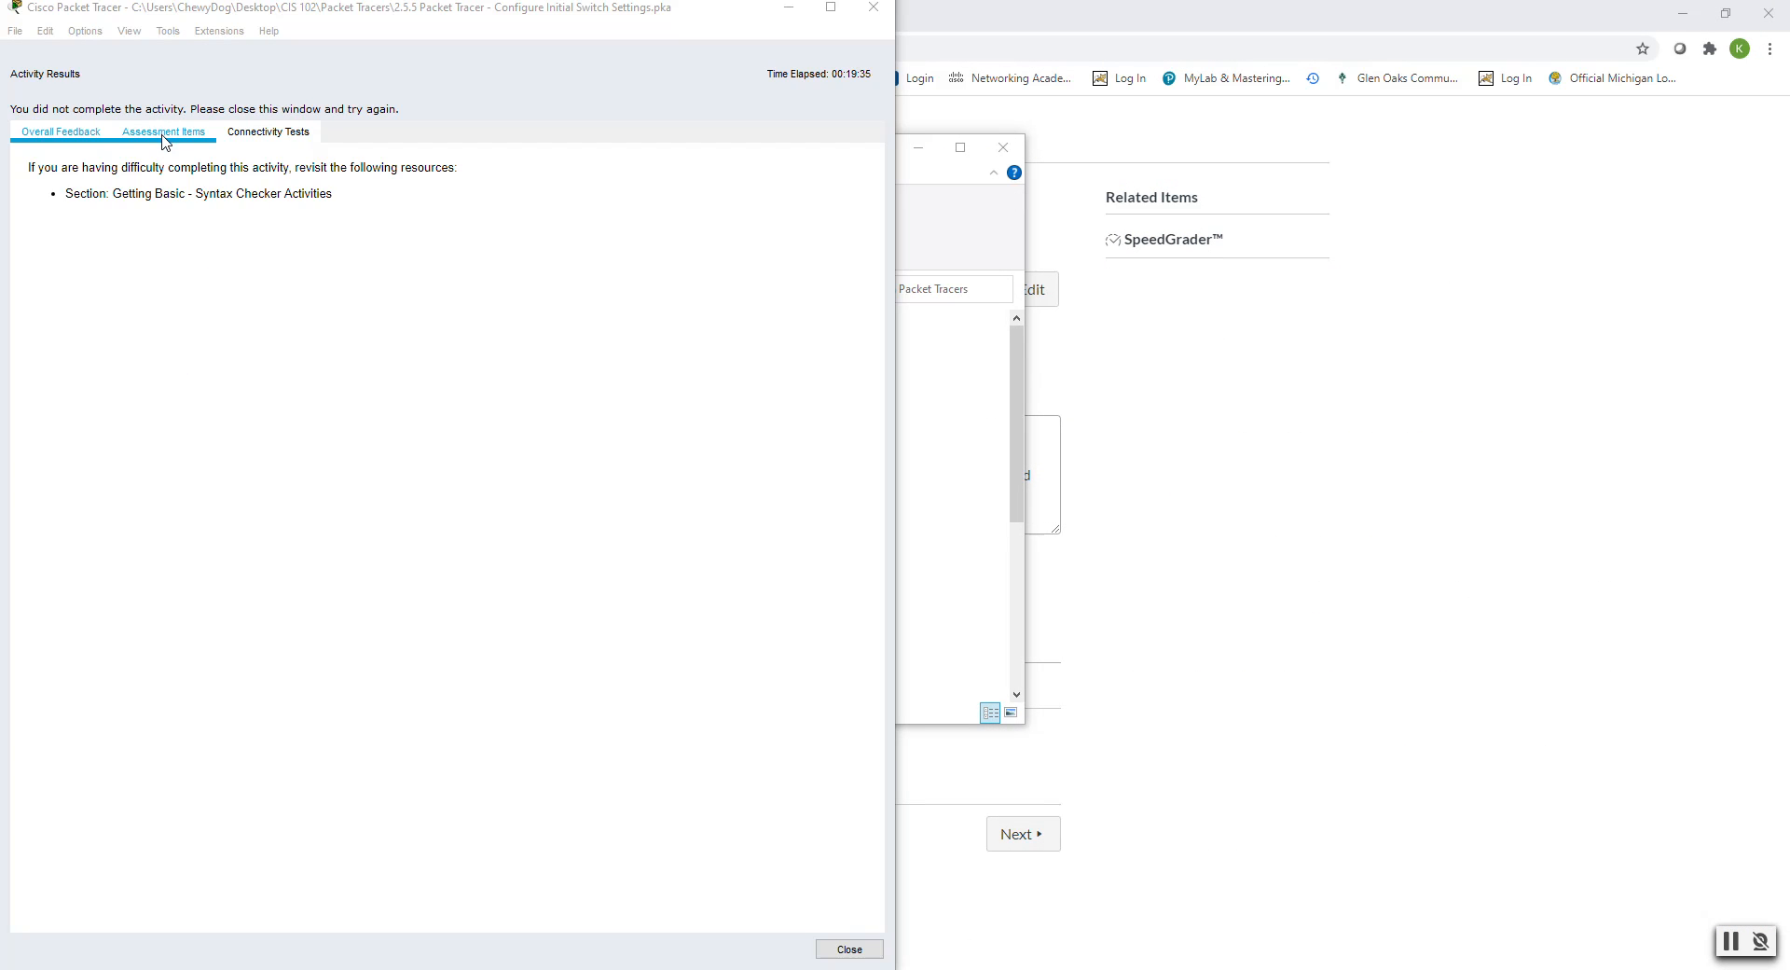
click(164, 135)
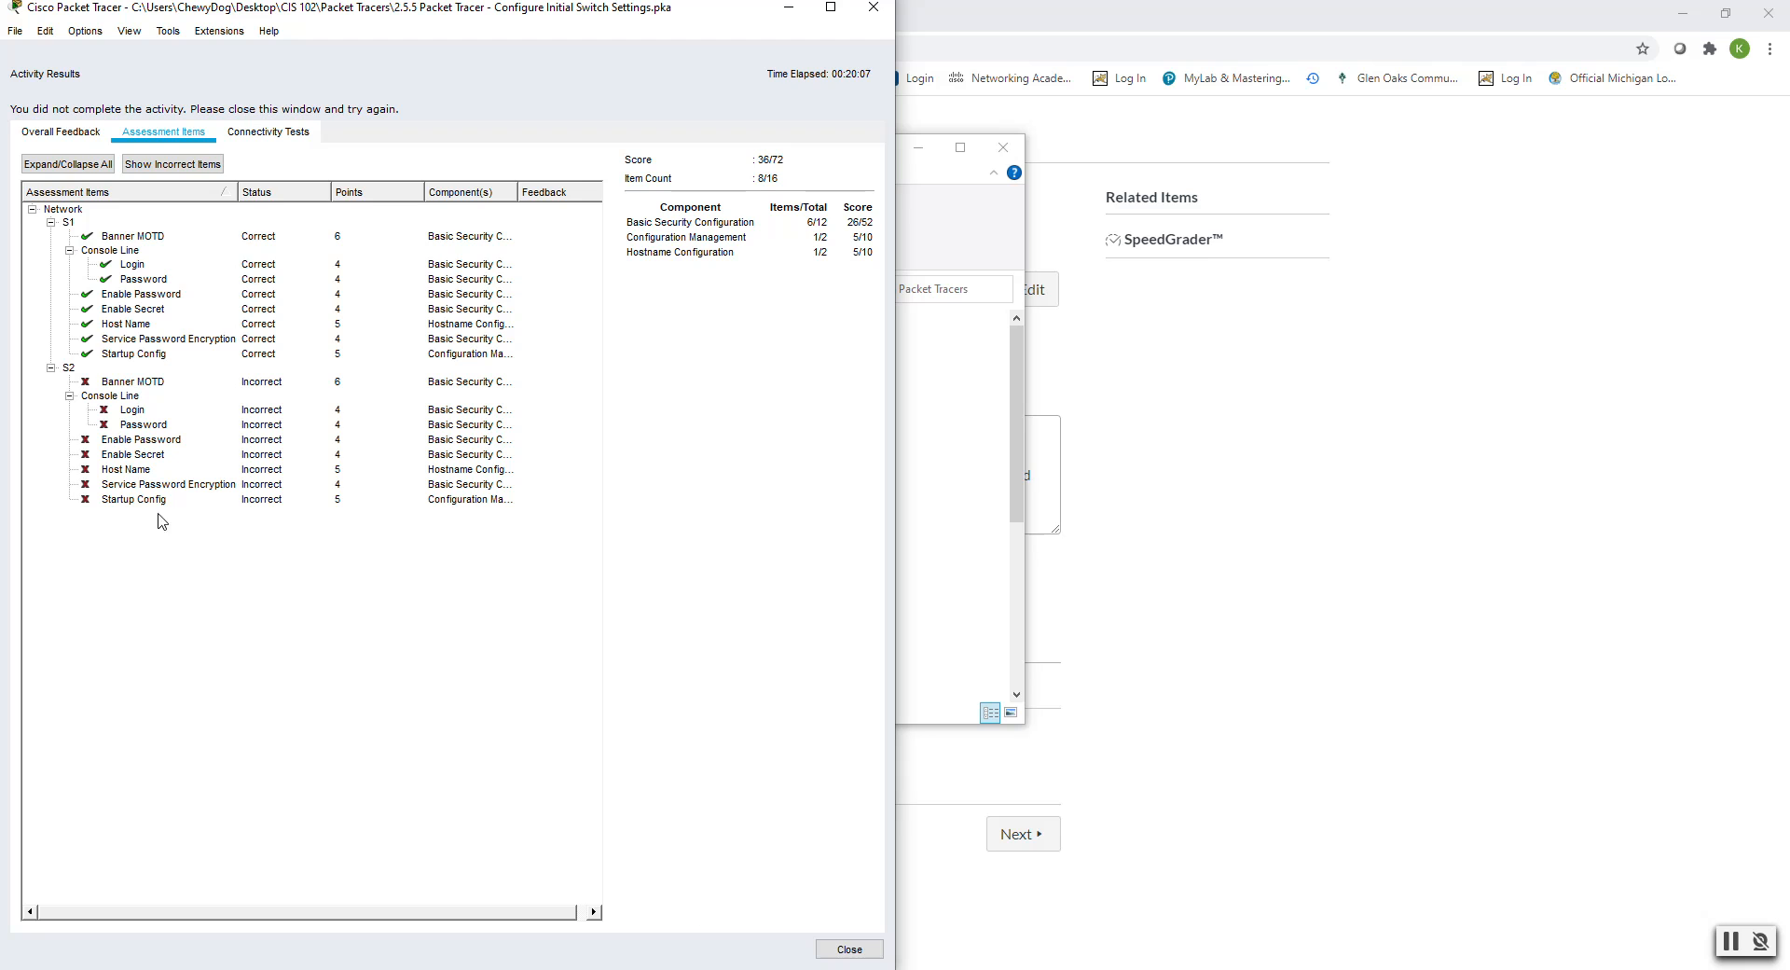
Step: Close the activity results and choose the Finished Packet Tracers folder in CIS 102 as the location for a copy of the activity
click(850, 949)
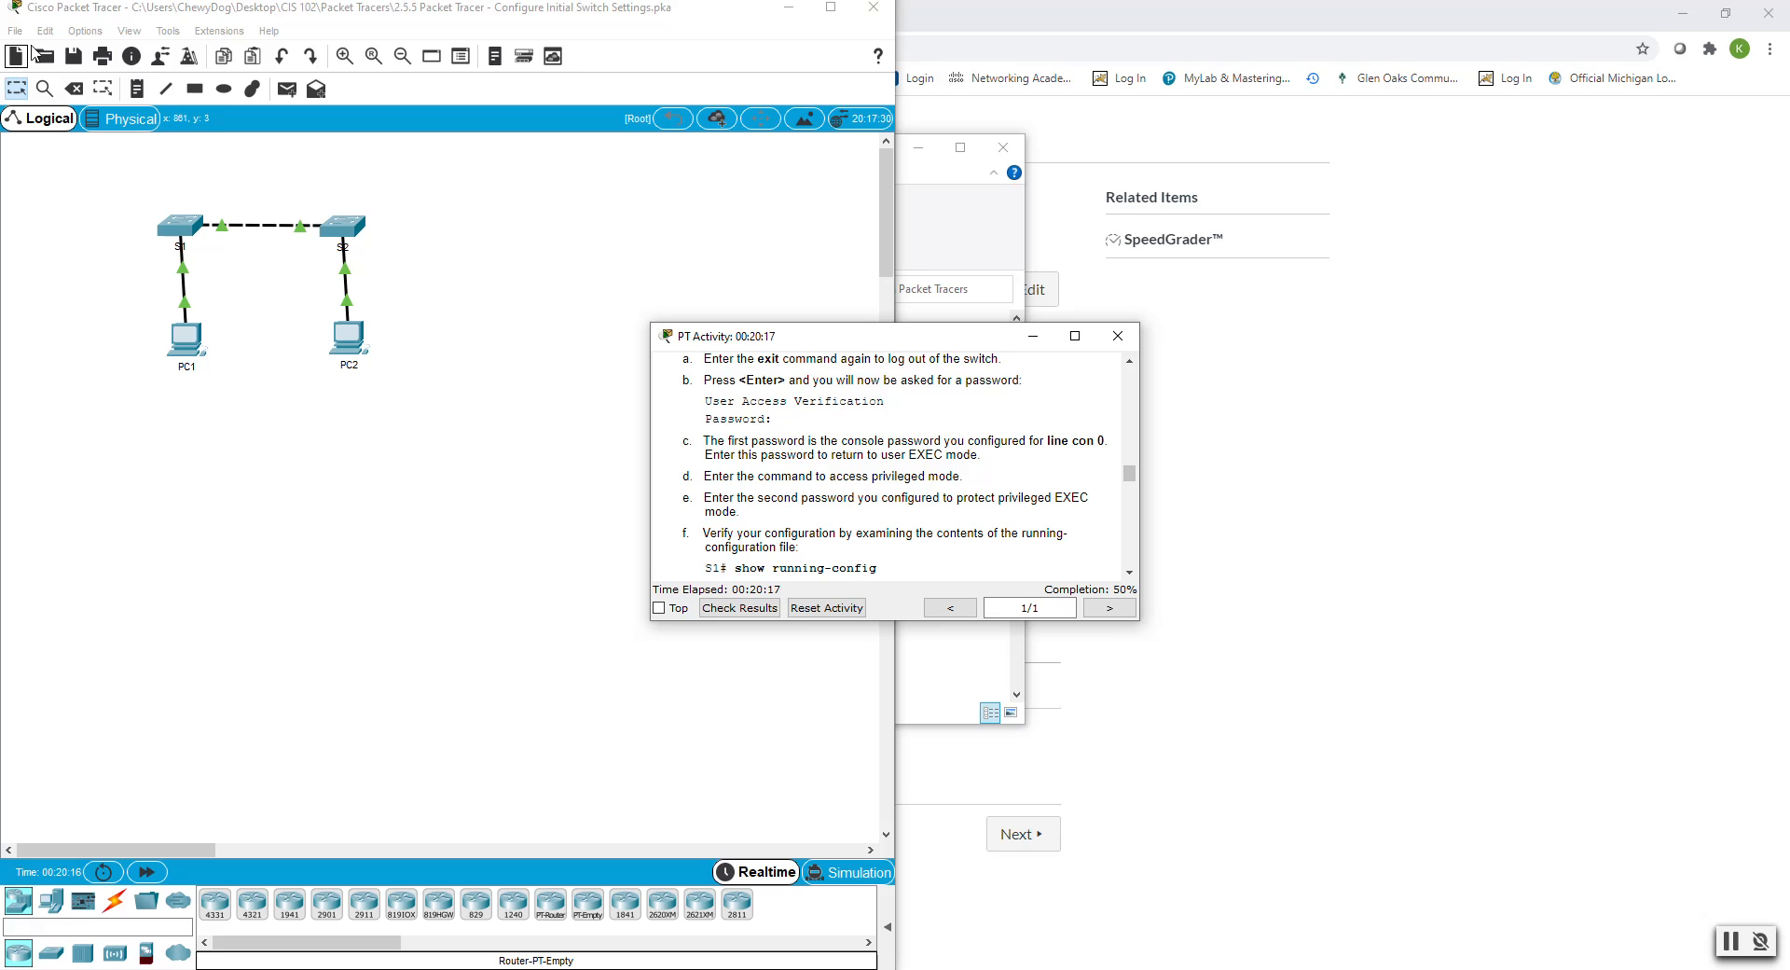
click(15, 33)
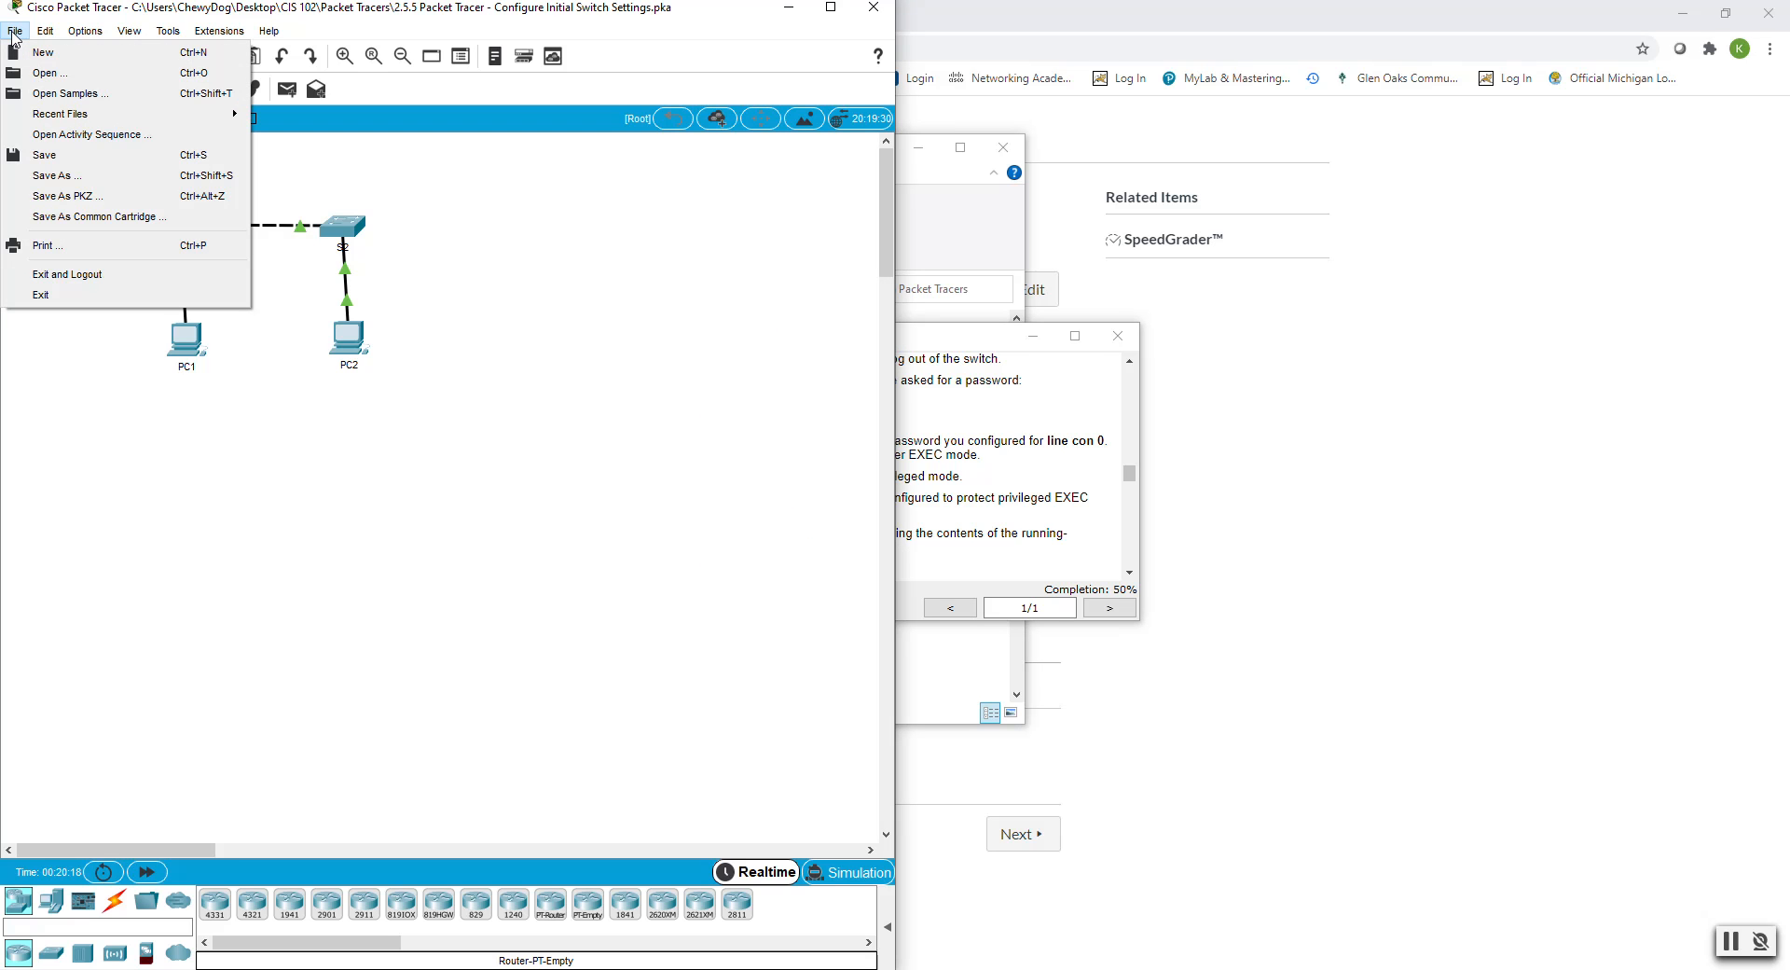
click(74, 177)
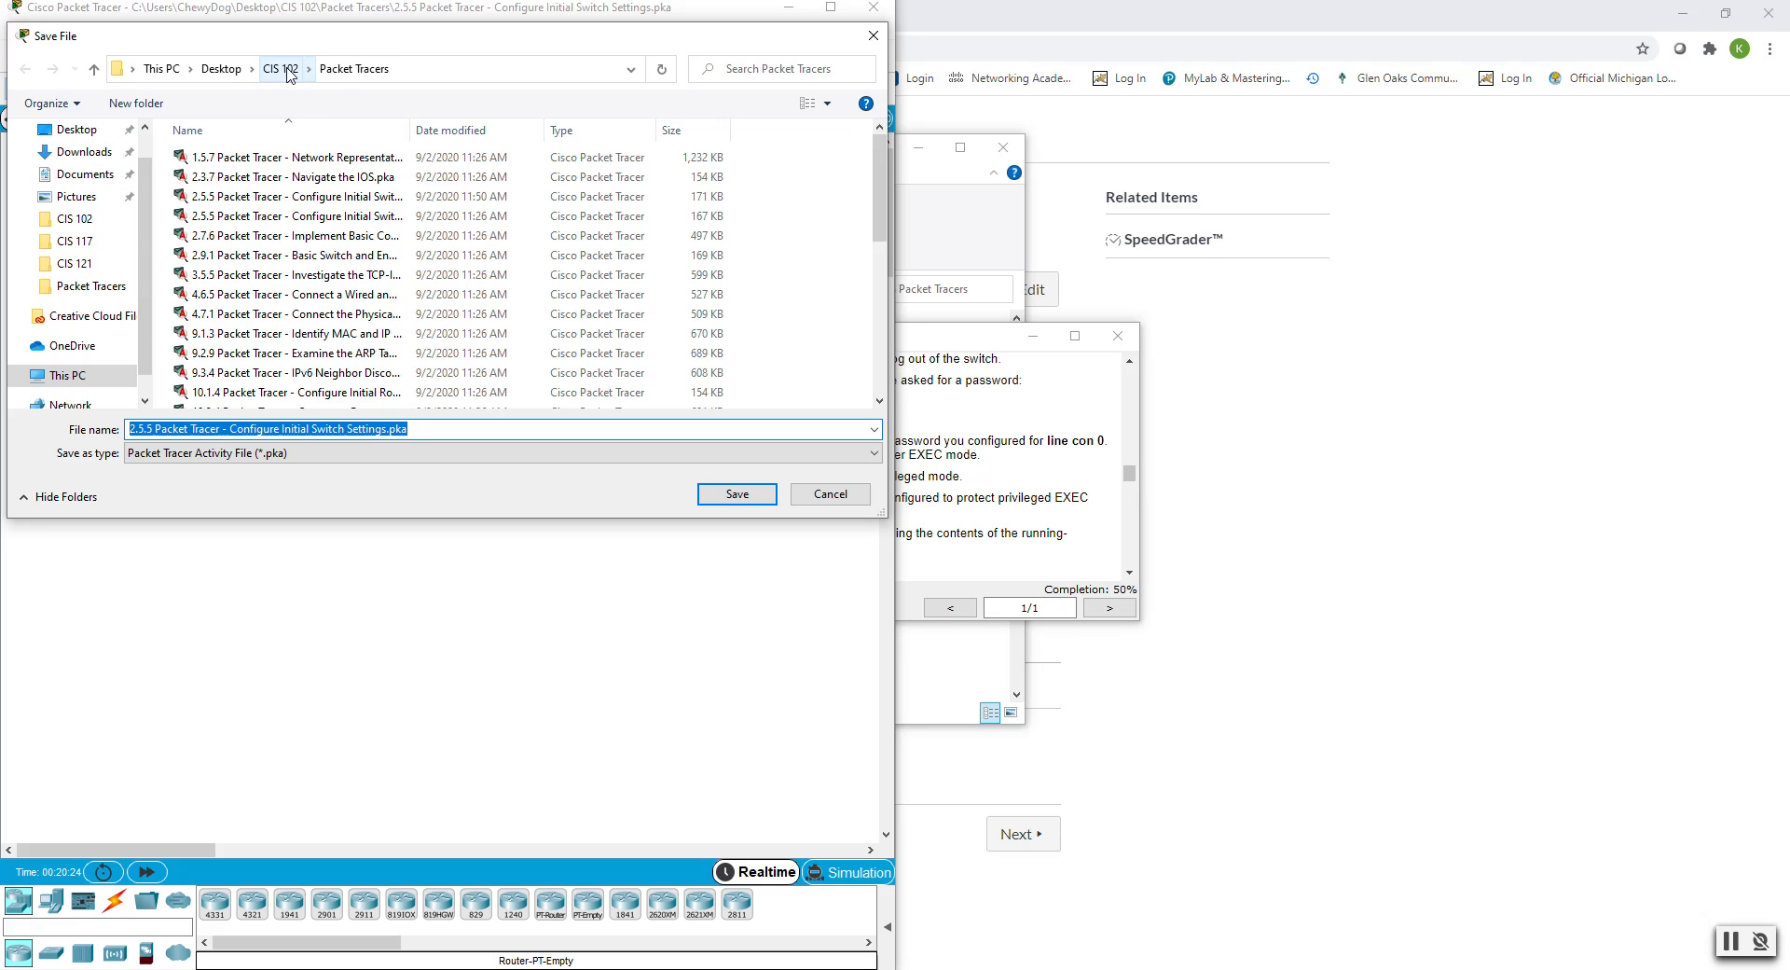
click(289, 74)
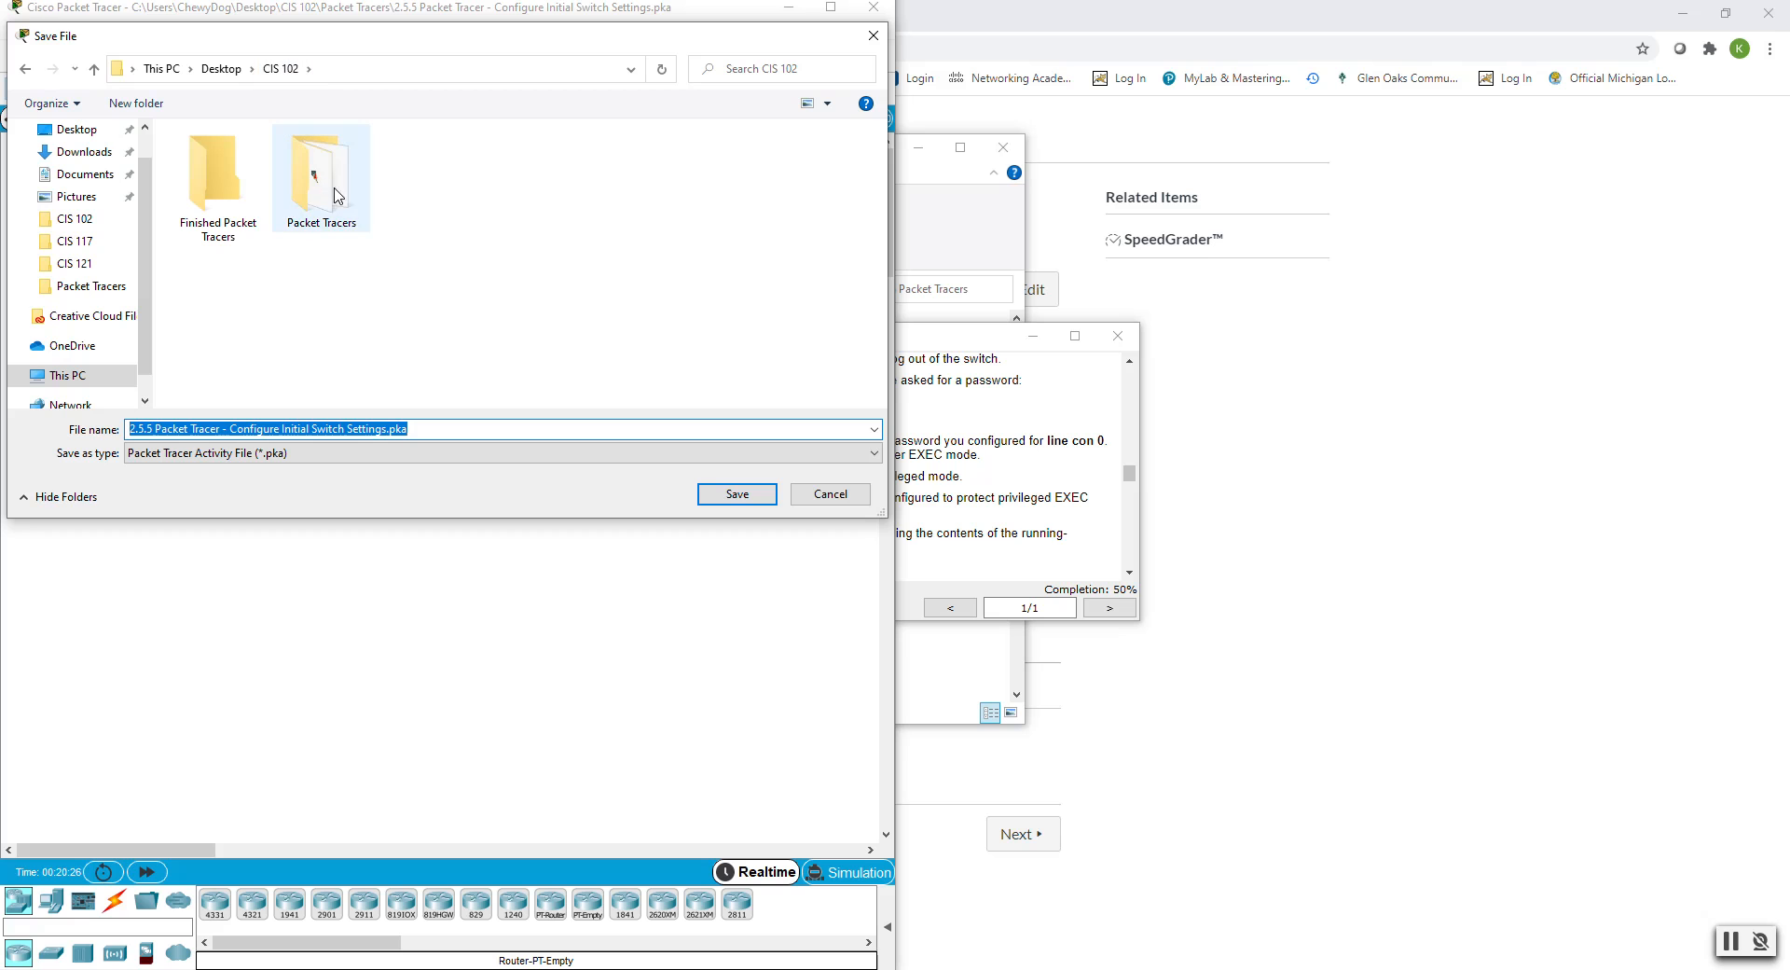
double_click(220, 185)
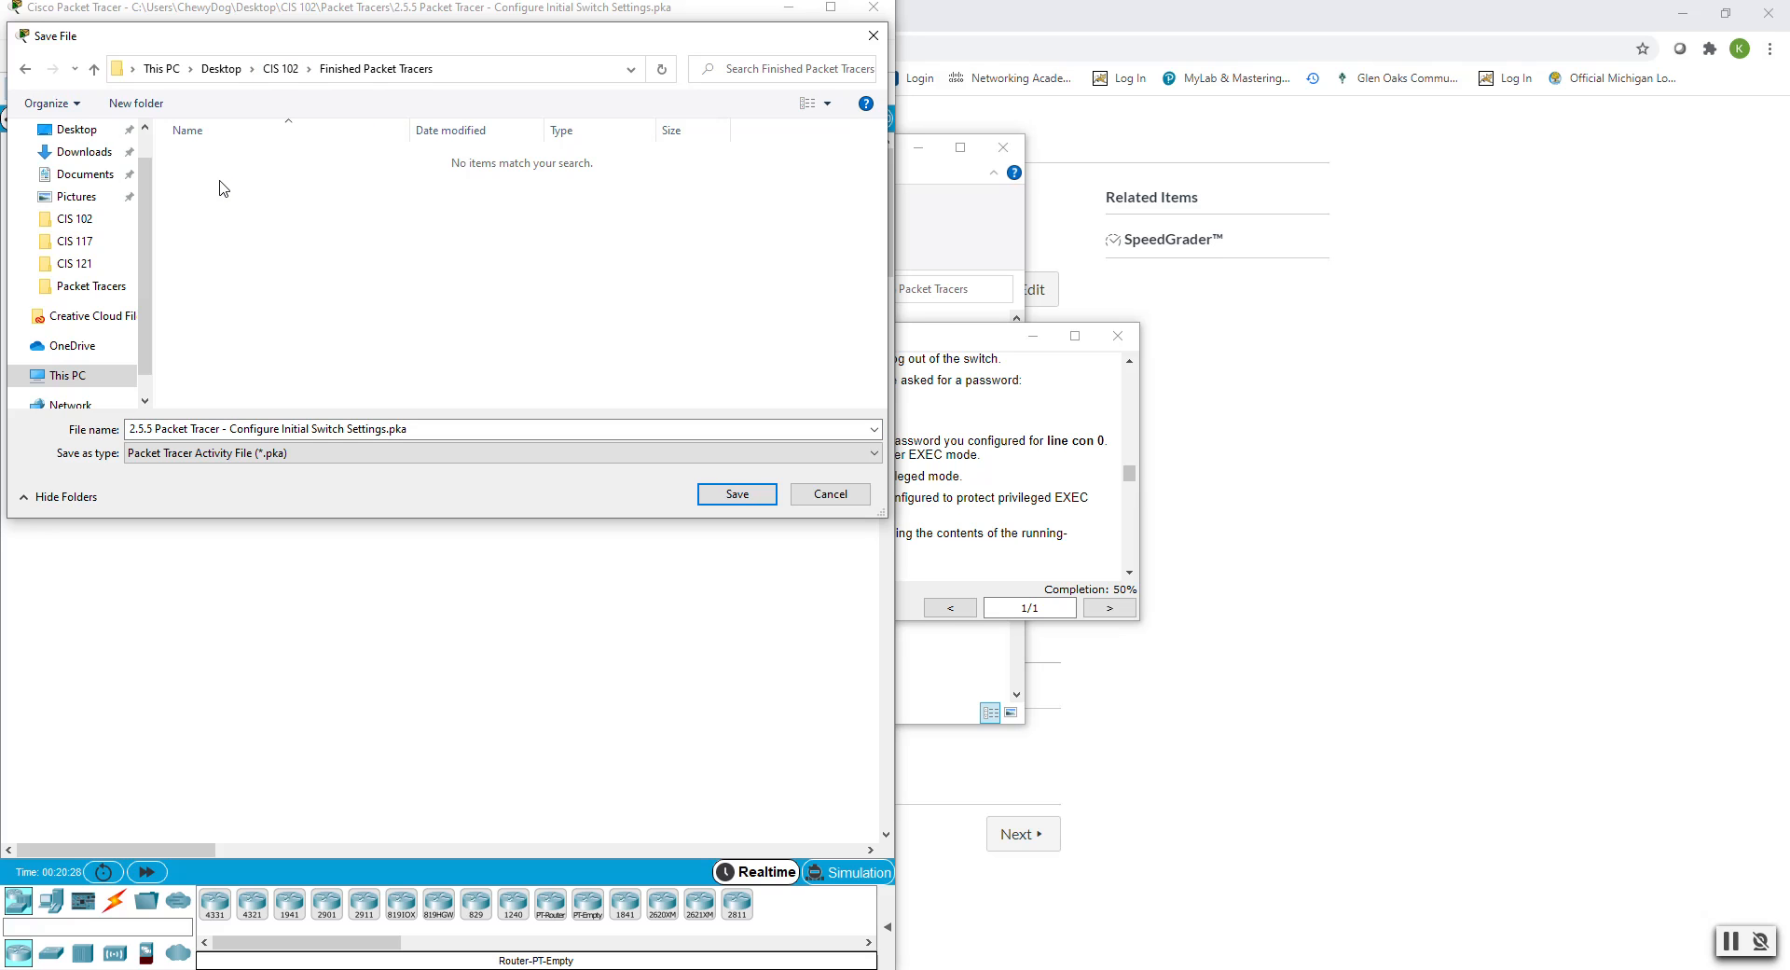
Step: Save the activity as "2.5.5 Packet Tracer - Configure Initial Switch Settings Finished.pka" and exit Packet Tracer, saving the work
click(387, 428)
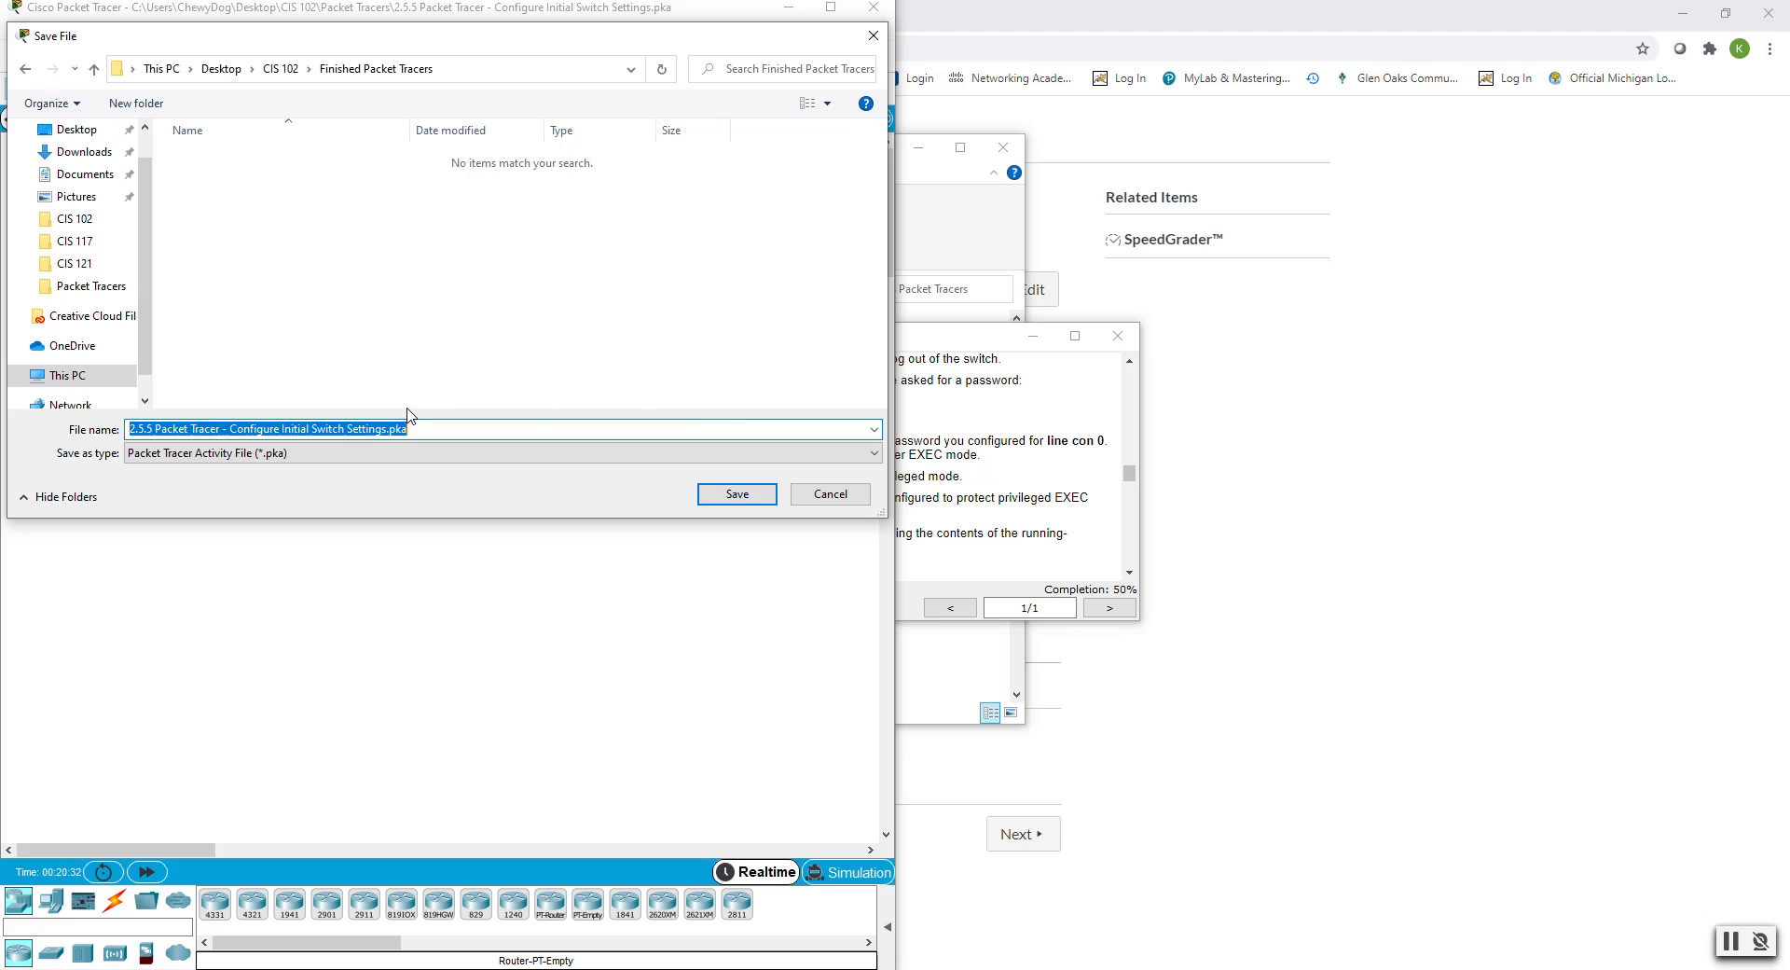
click(386, 429)
text(Finish)
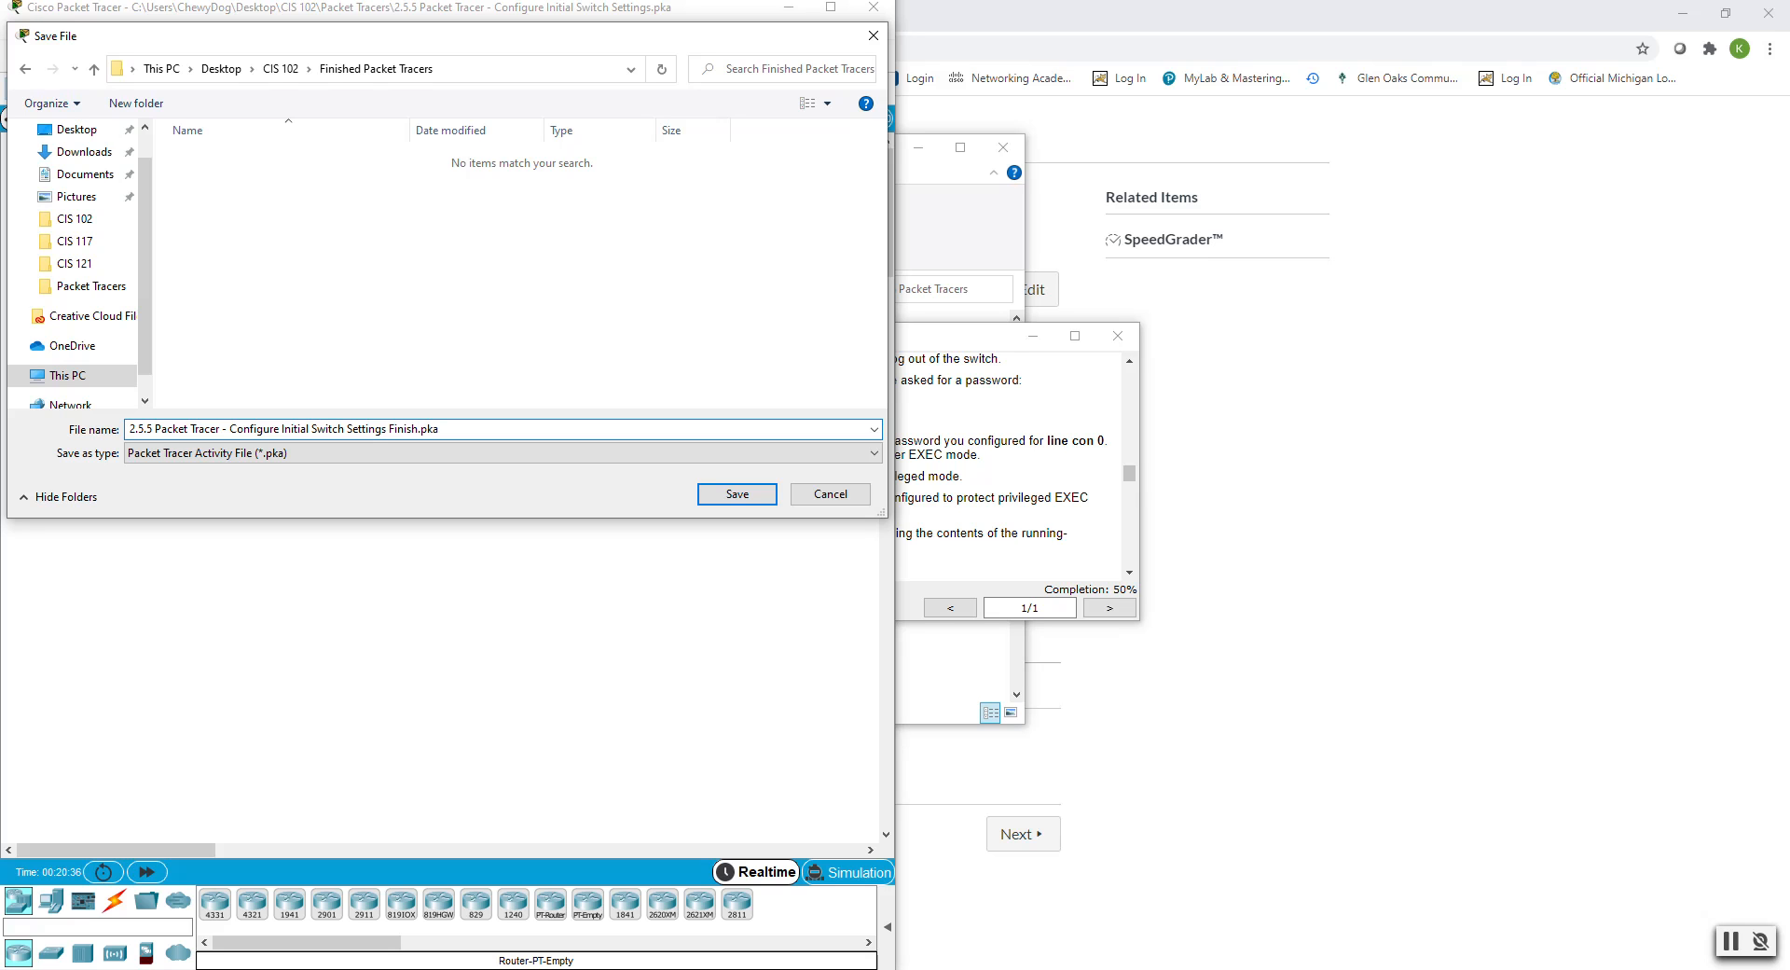
text(ed)
click(735, 494)
click(872, 8)
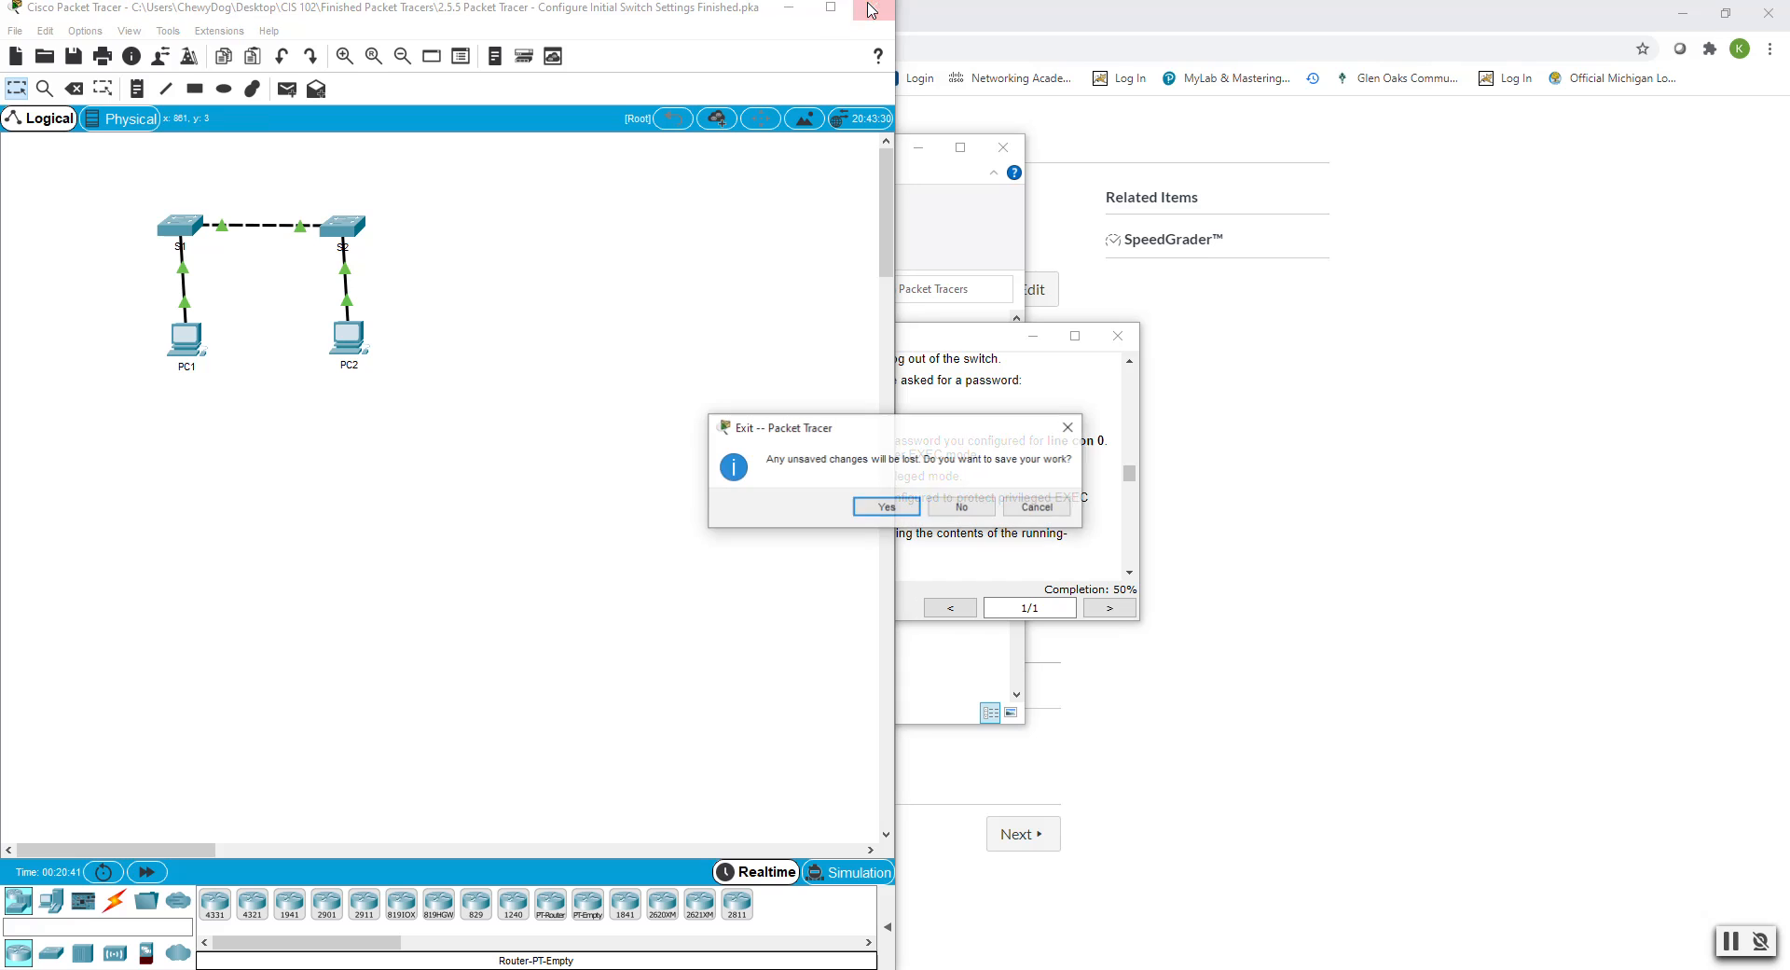
click(886, 506)
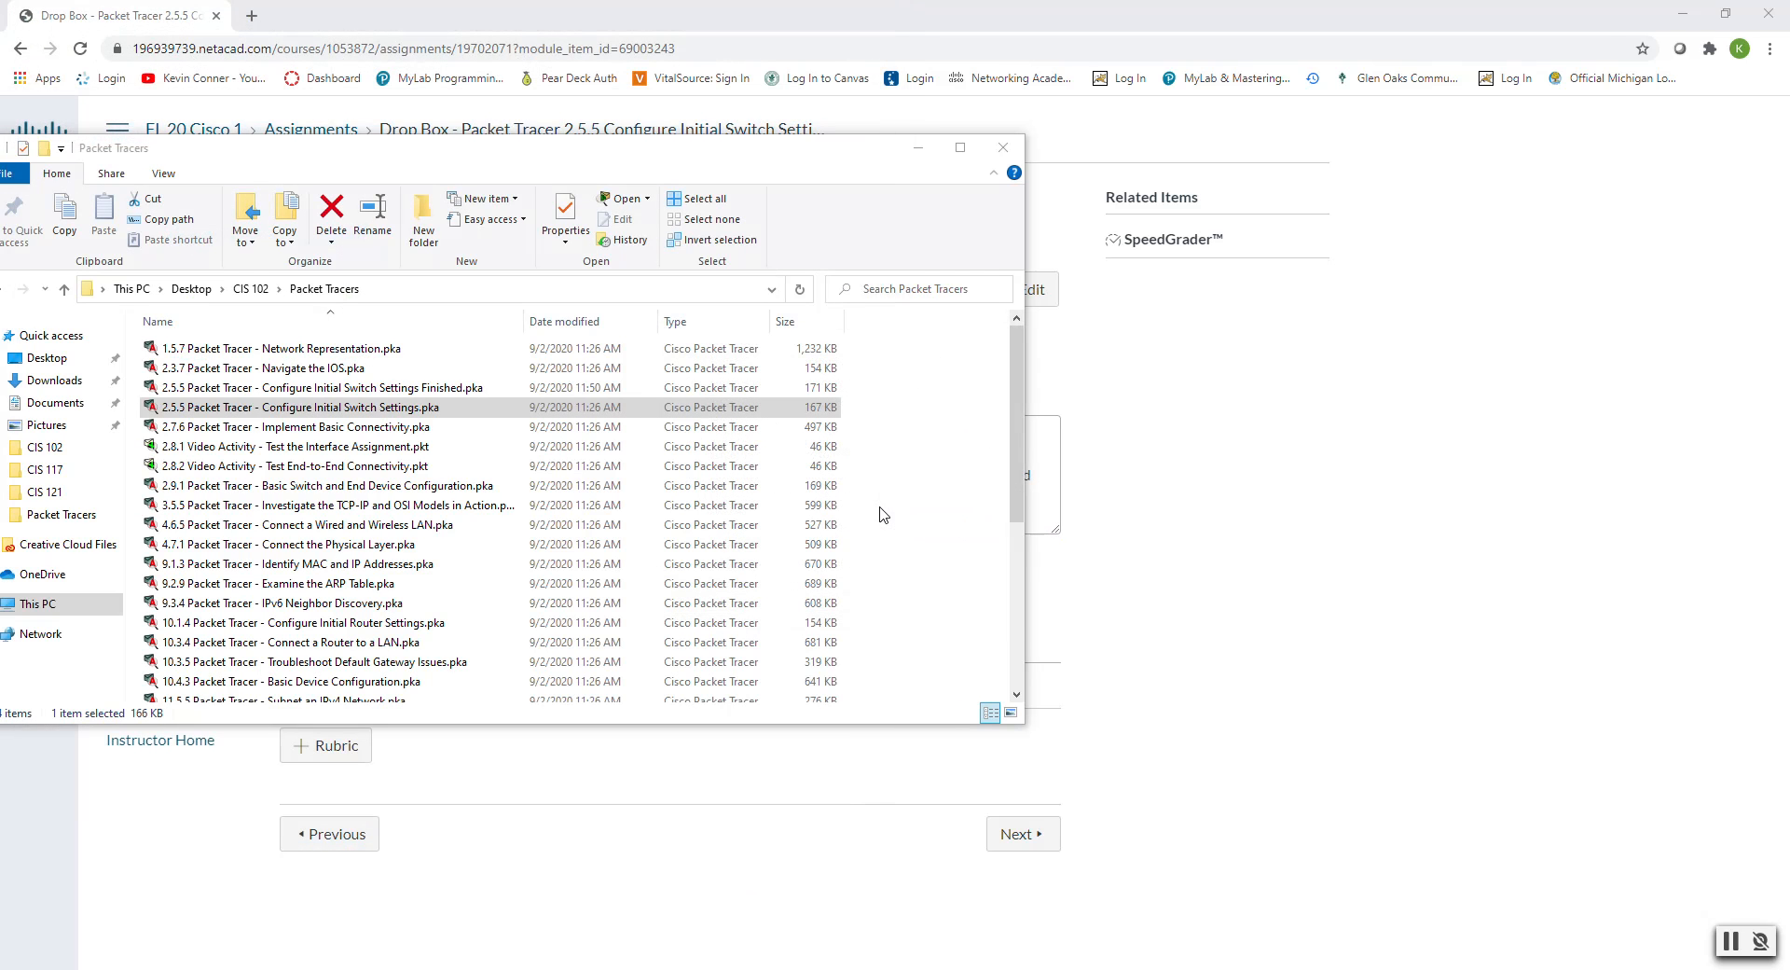